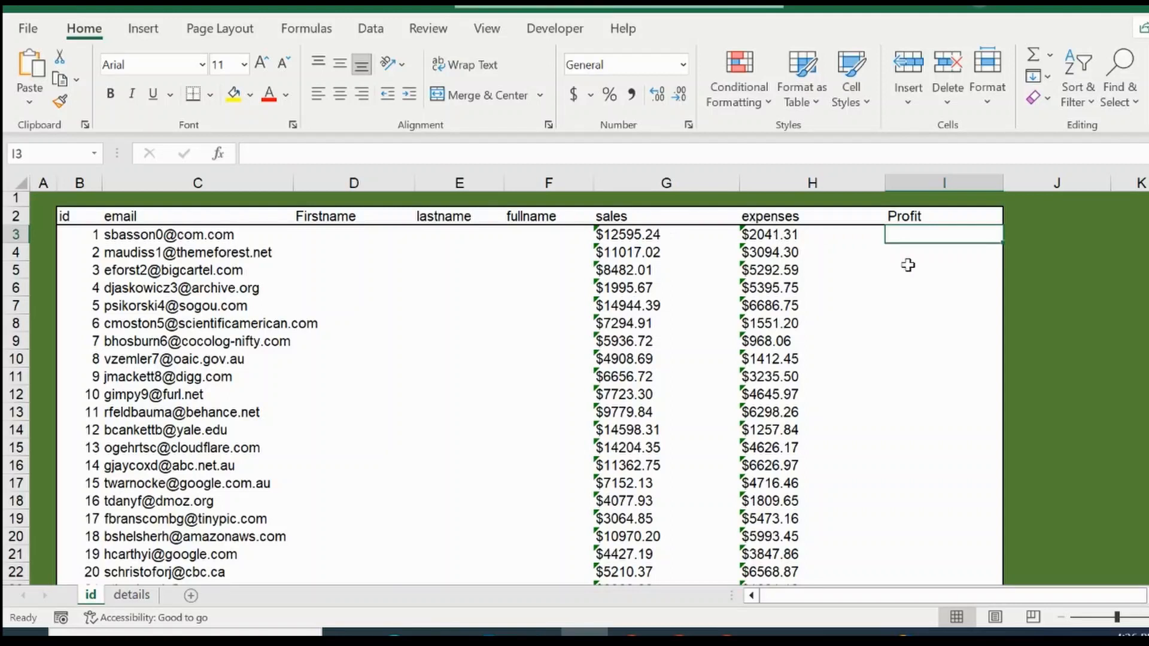
Step: Enter the formula =G3-H3 in I3 to calculate the first record's profit from sales minus expenses
type("=")
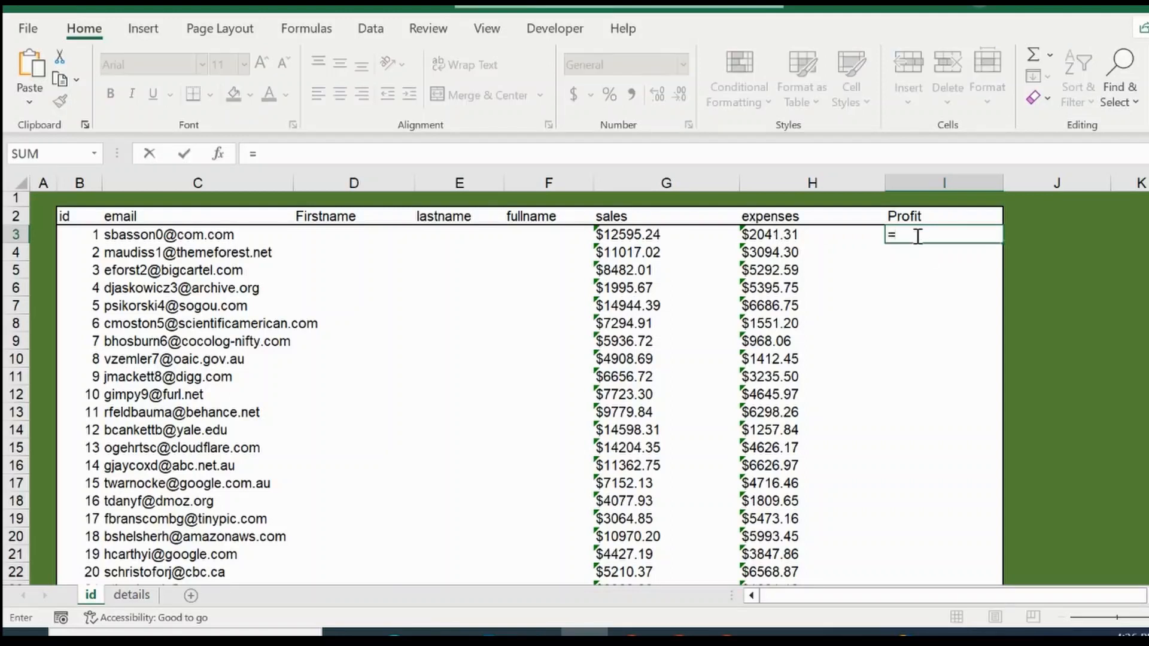
key("Left")
key("Left")
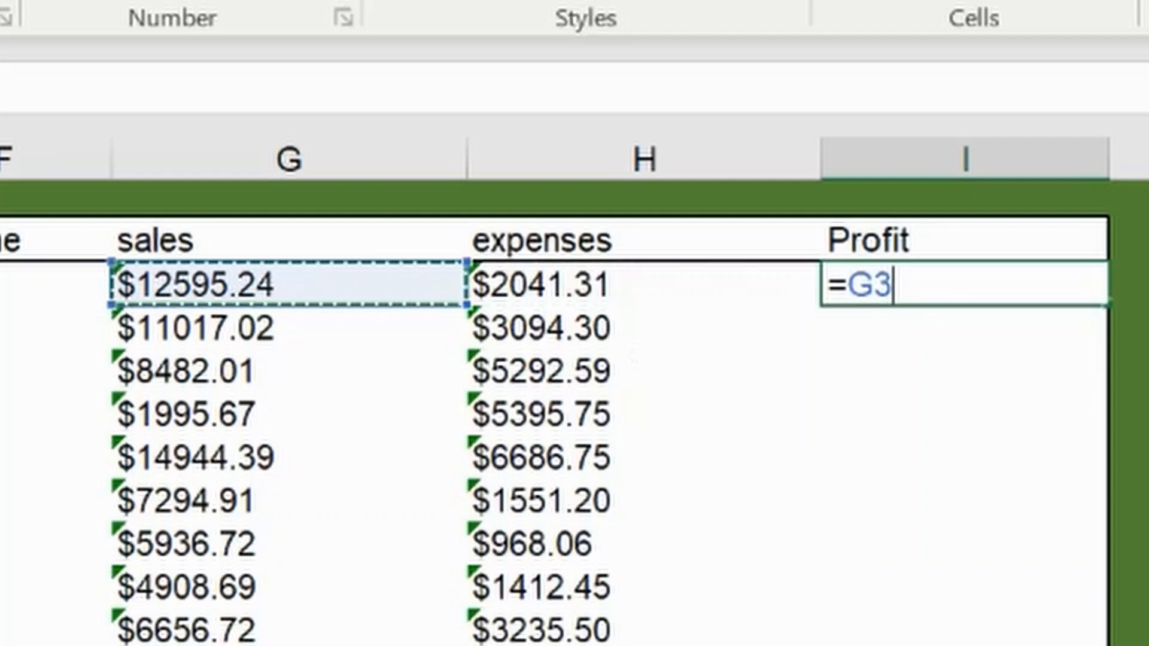
type("-")
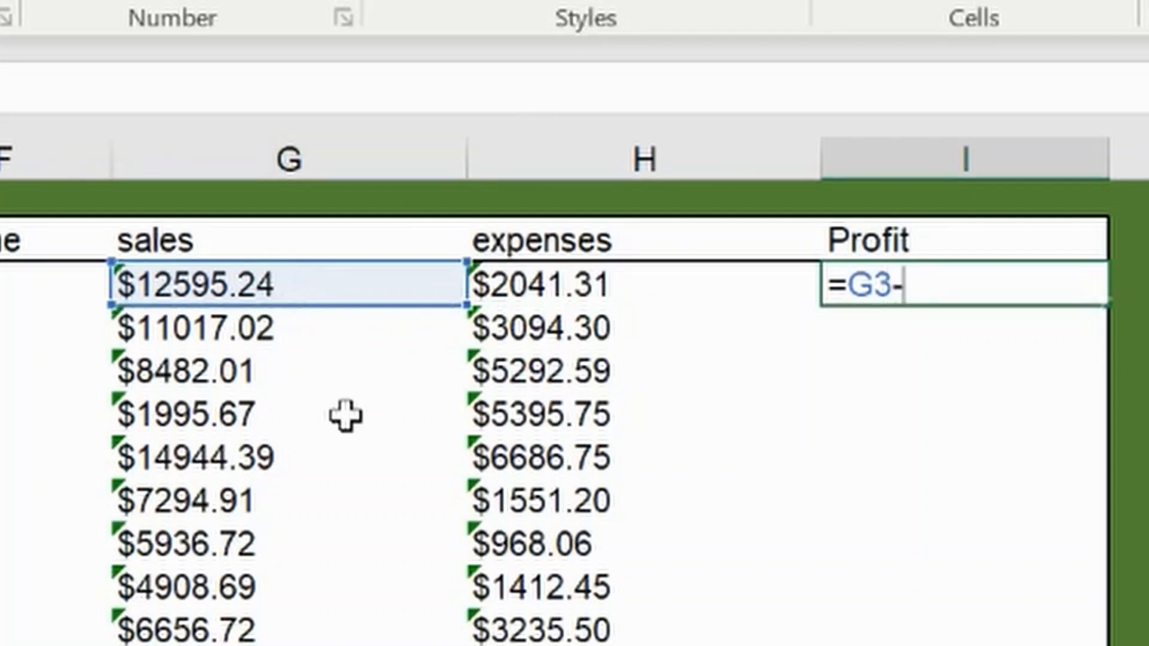
key("Left")
key("Return")
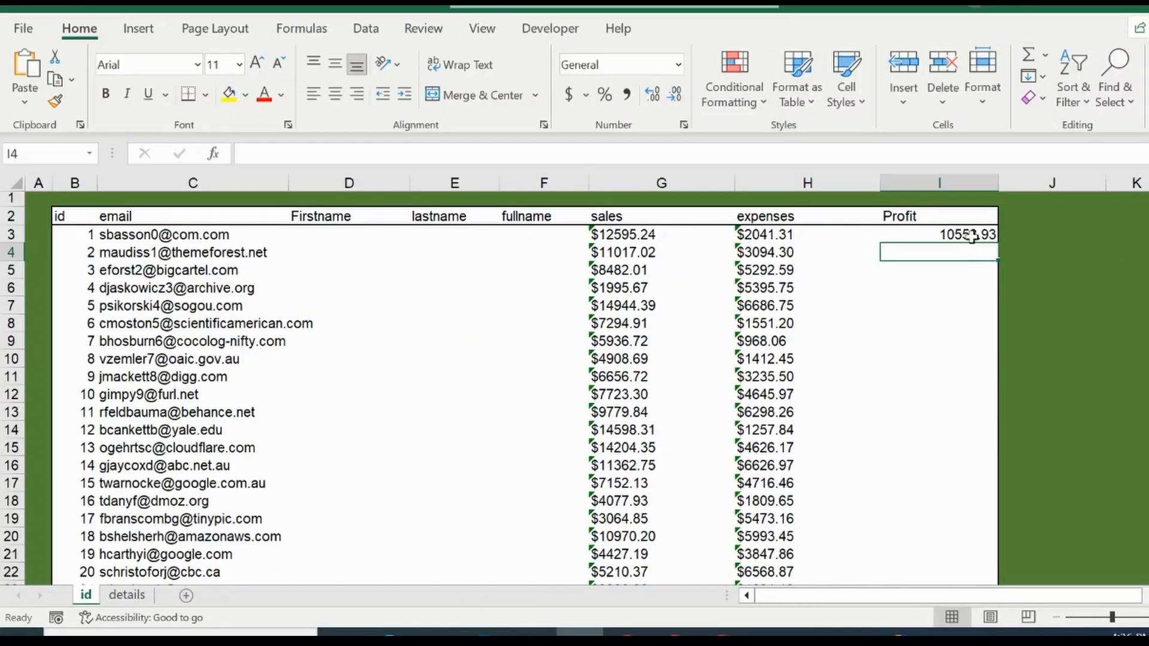
Step: Fill the Profit formula from I3 down to the last record, undo the fill, and repeat it
left_click(972, 237)
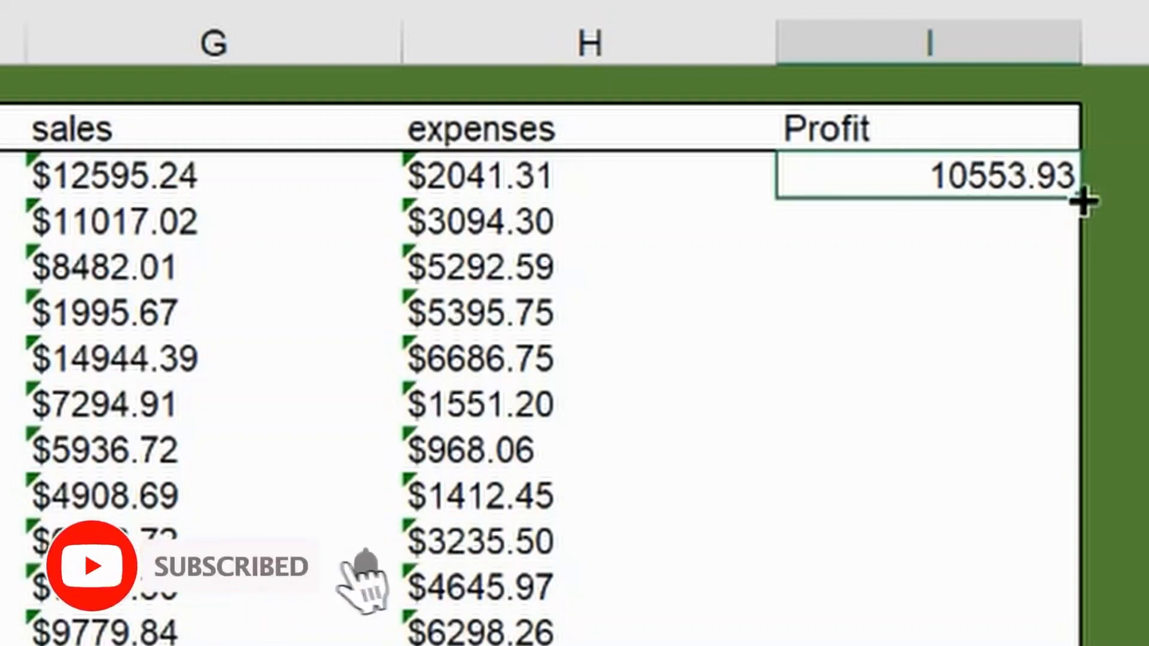
double_click(1081, 198)
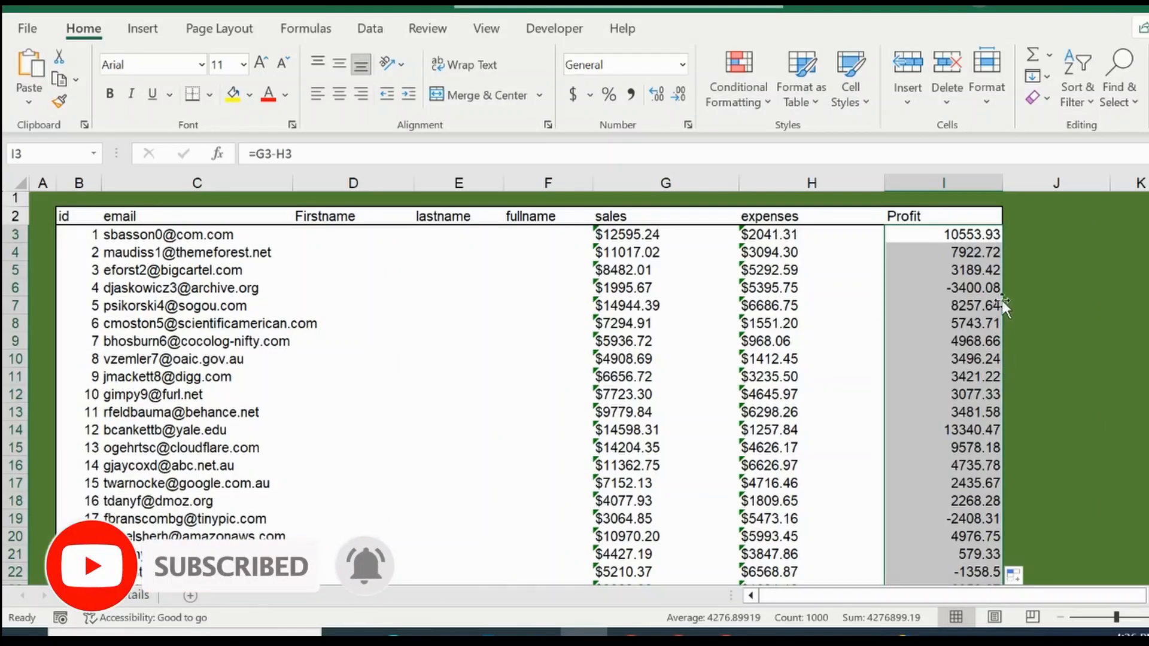
key("ctrl+z")
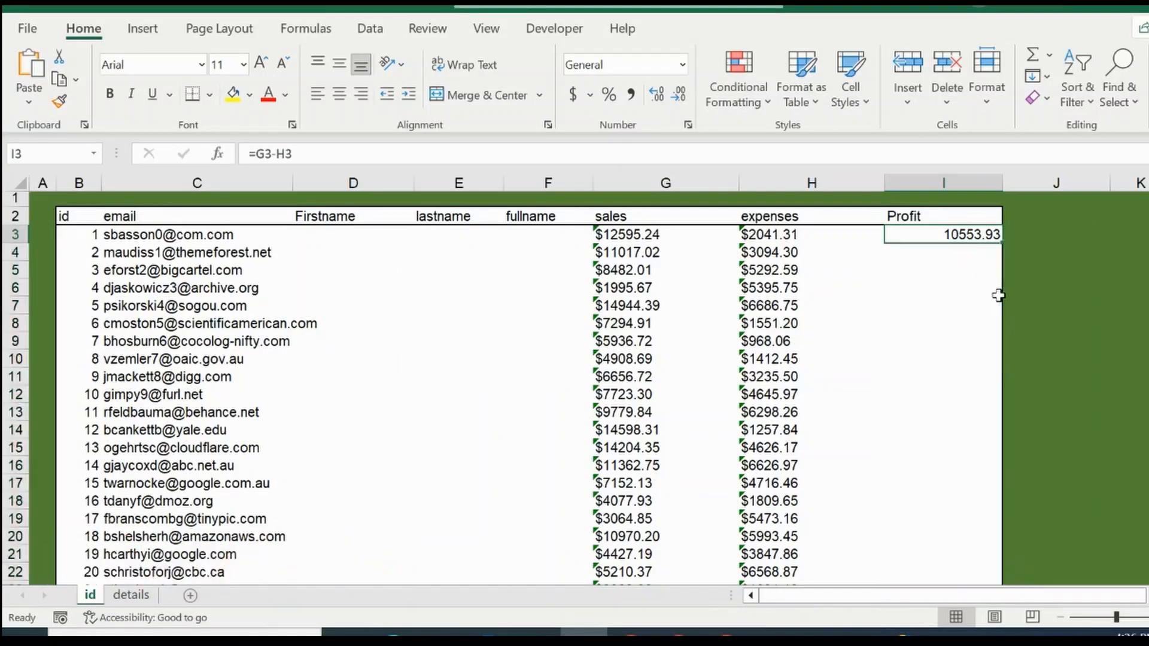
left_click_drag(1002, 244, 1002, 244)
double_click(1003, 244)
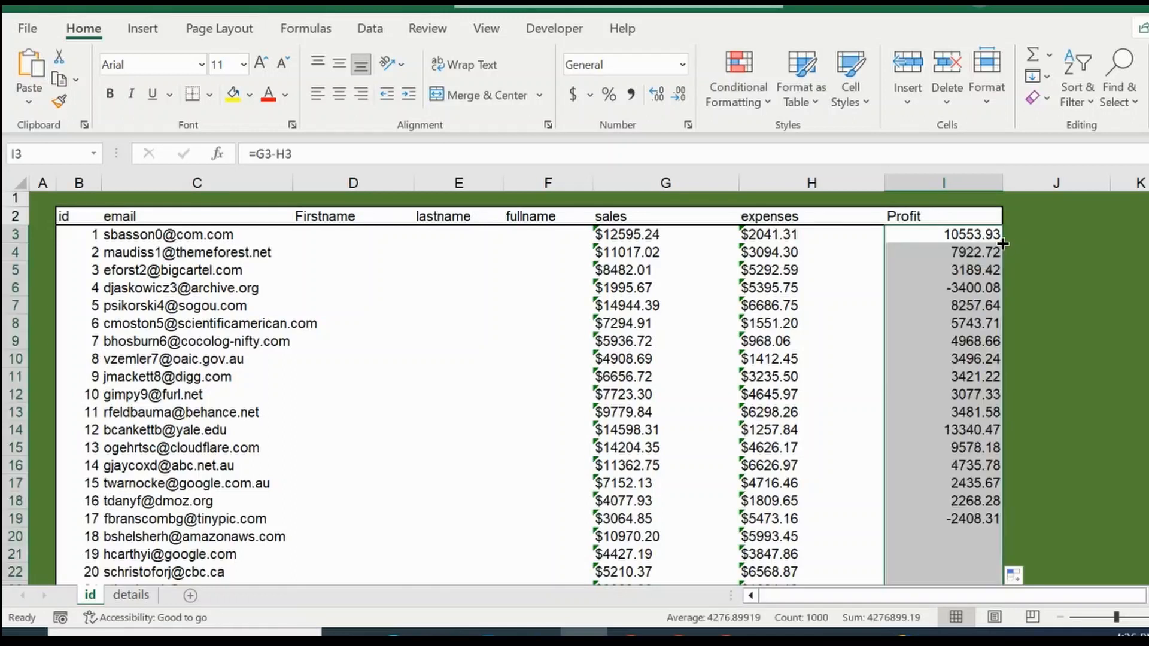
Step: Examine the filled Profit column down to row 90 and check the formulas in I3, I4 and I11
left_click(958, 322)
key("Down")
key("Down")
key("Down")
key("Down")
key("Down")
key("Down")
key("Down")
key("Down")
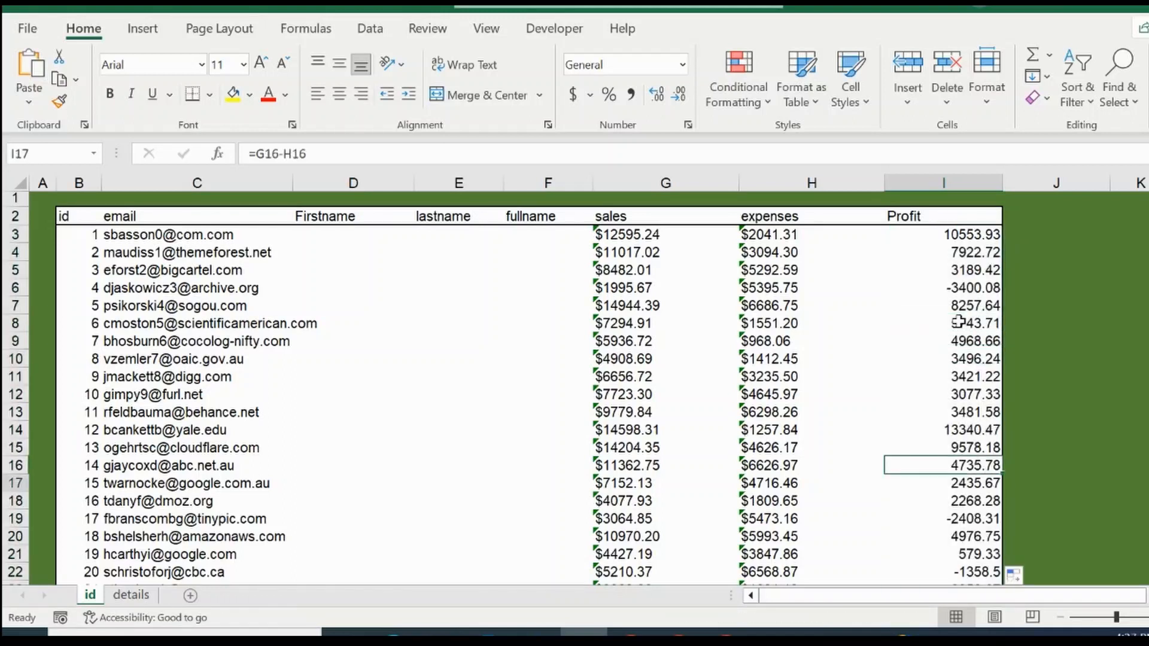
key("Down")
key("Down")
key("Down")
key("Down")
key("Down")
key("Down")
key("Down")
key("Down")
key("Down")
key("Down")
key("Down")
key("Down")
key("Down")
key("Down")
key("Down")
key("Down")
key("Down")
key("Down")
key("Down")
key("Down")
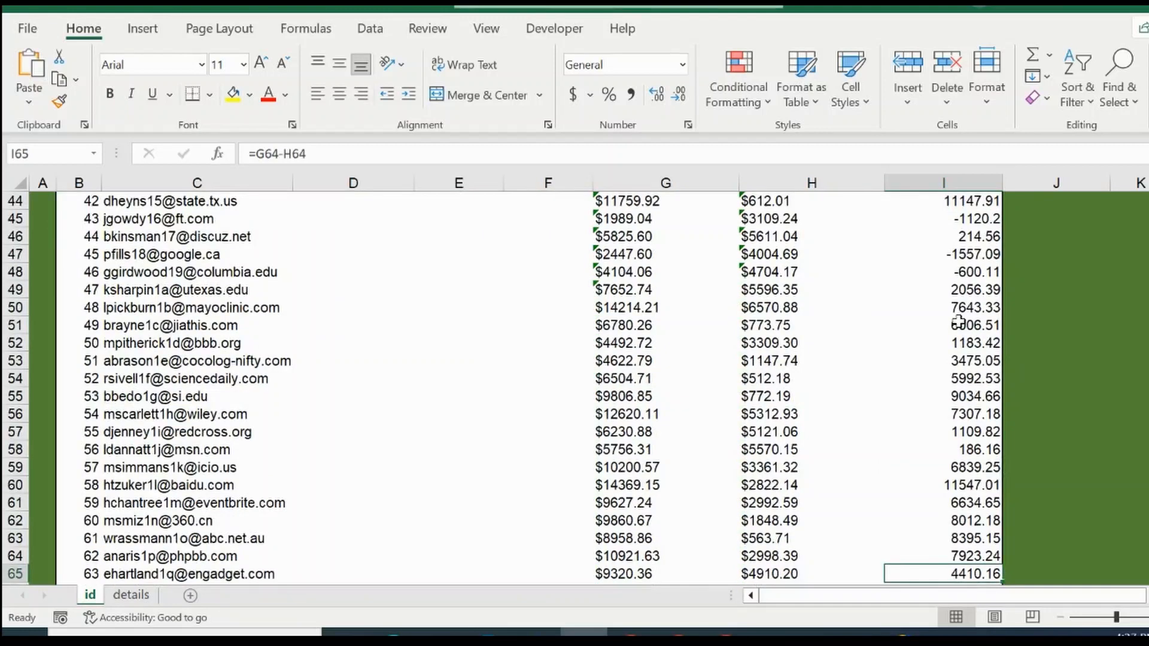
key("Down")
key("Down")
key("Down")
key("Down")
key("Down")
key("Down")
key("Down")
key("Down")
key("Down")
key("Down")
key("Down")
key("Down")
key("Down")
key("Down")
key("Down")
key("Down")
key("Down")
key("Down")
key("Down")
key("Down")
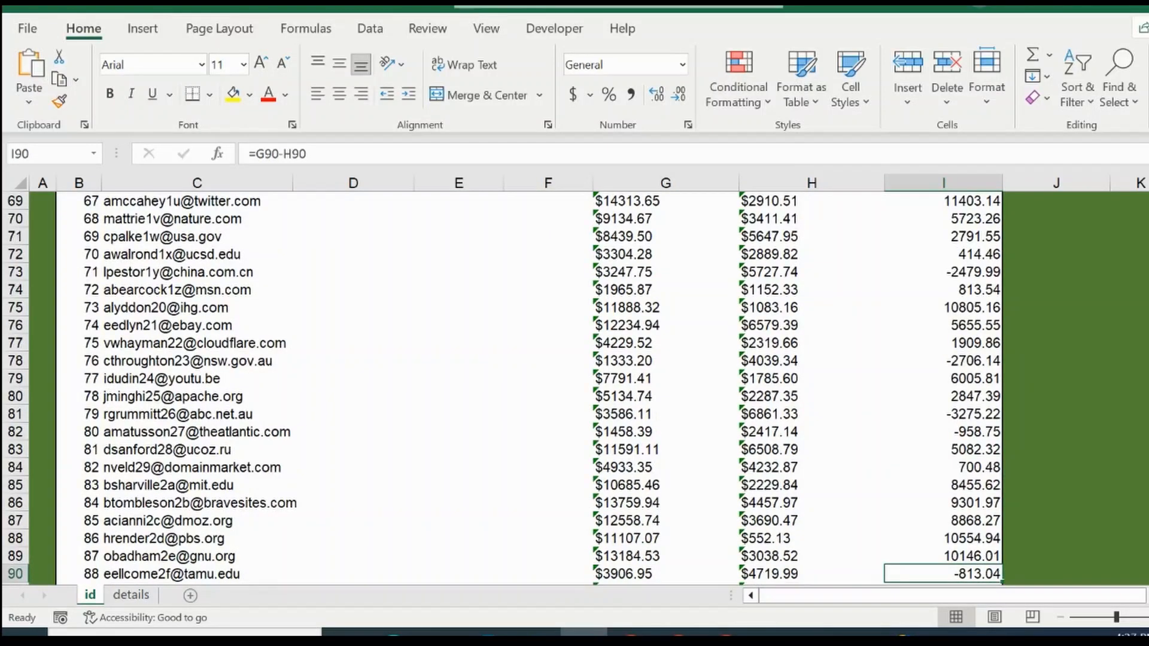
scroll(1082, 190, "up", 20)
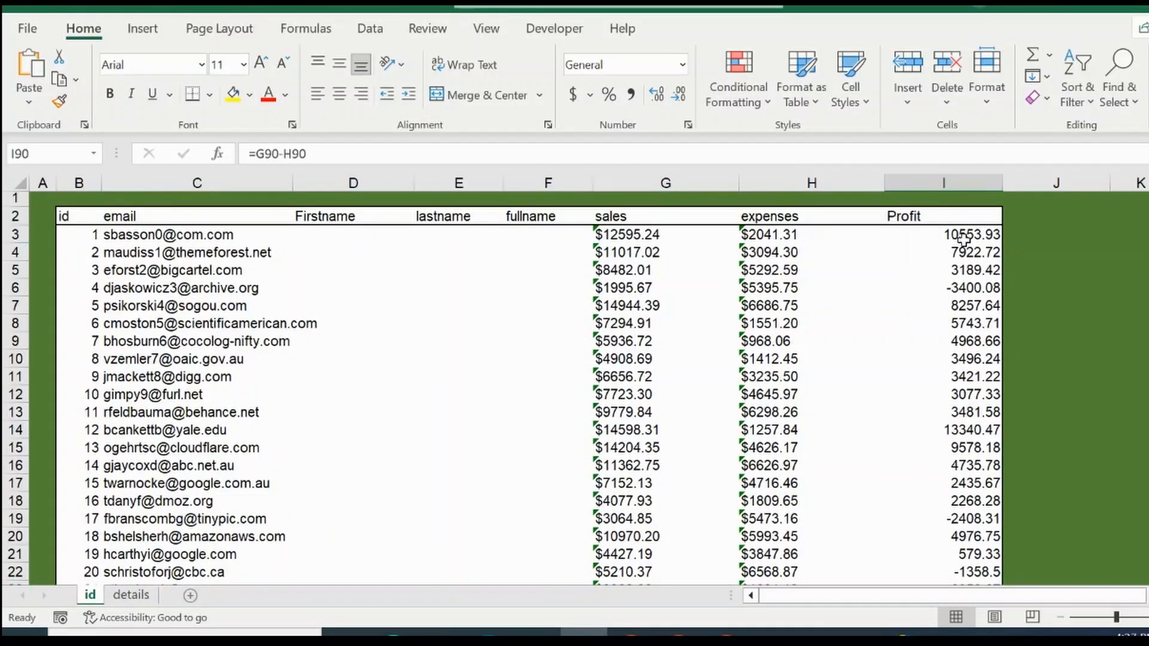
left_click(963, 239)
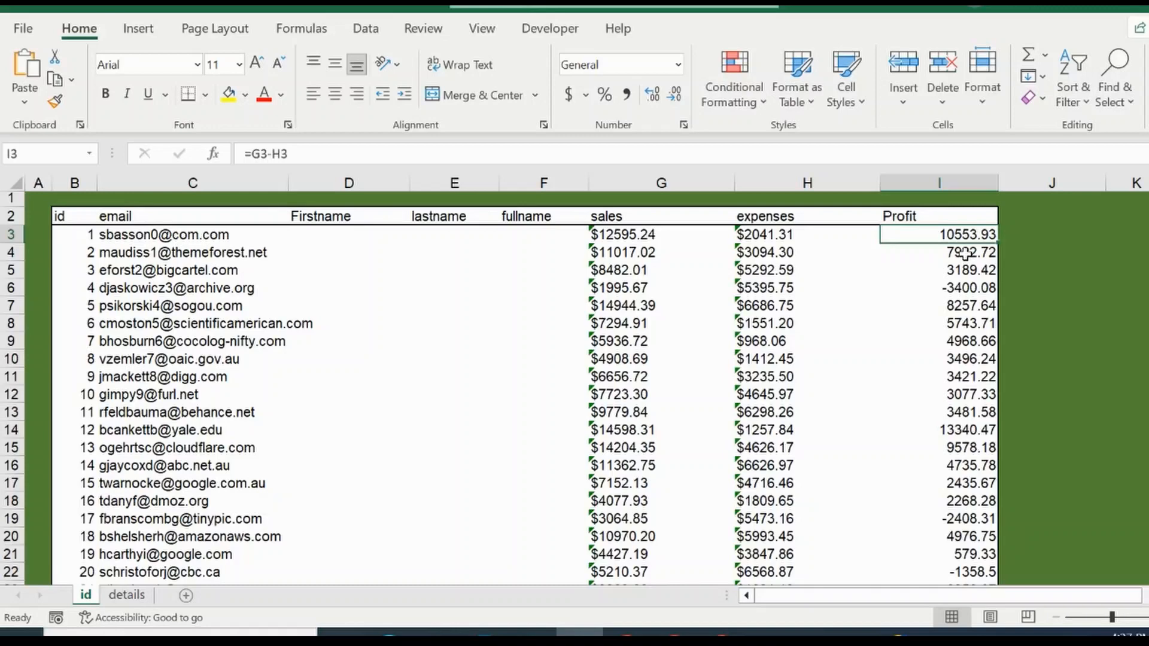
left_click(963, 255)
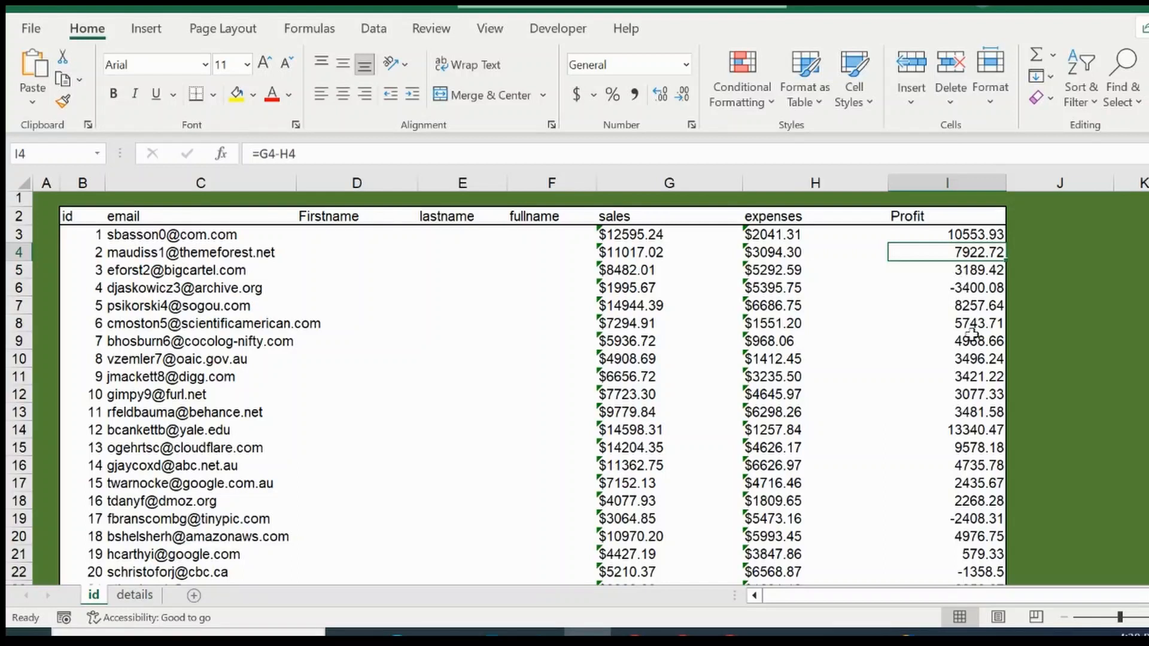
left_click(976, 374)
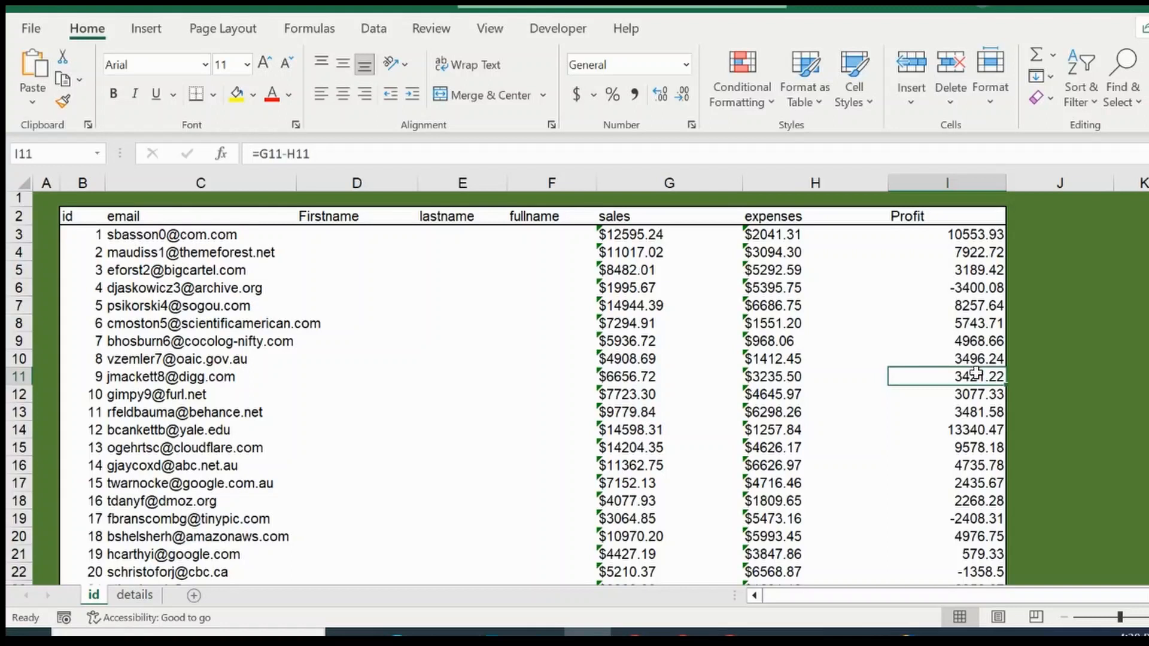
Step: Clear the Profit values in I13 and I18 to create two gaps in the column
left_click(979, 415)
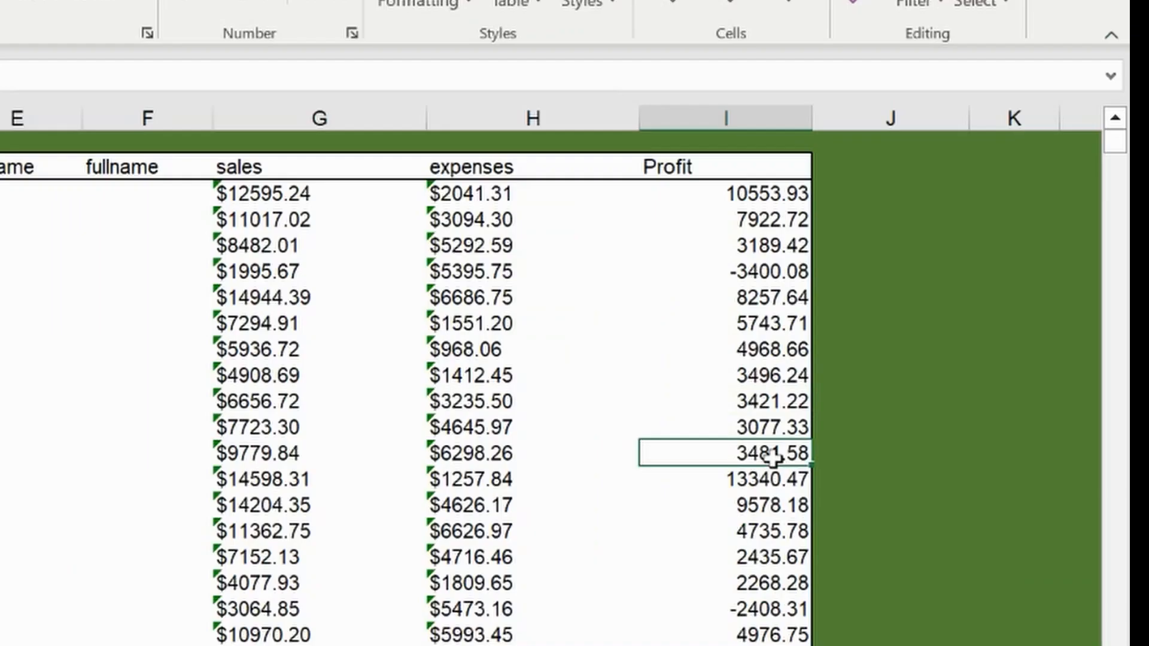
key("Delete")
key("Down")
key("Down")
key("Down")
key("Down")
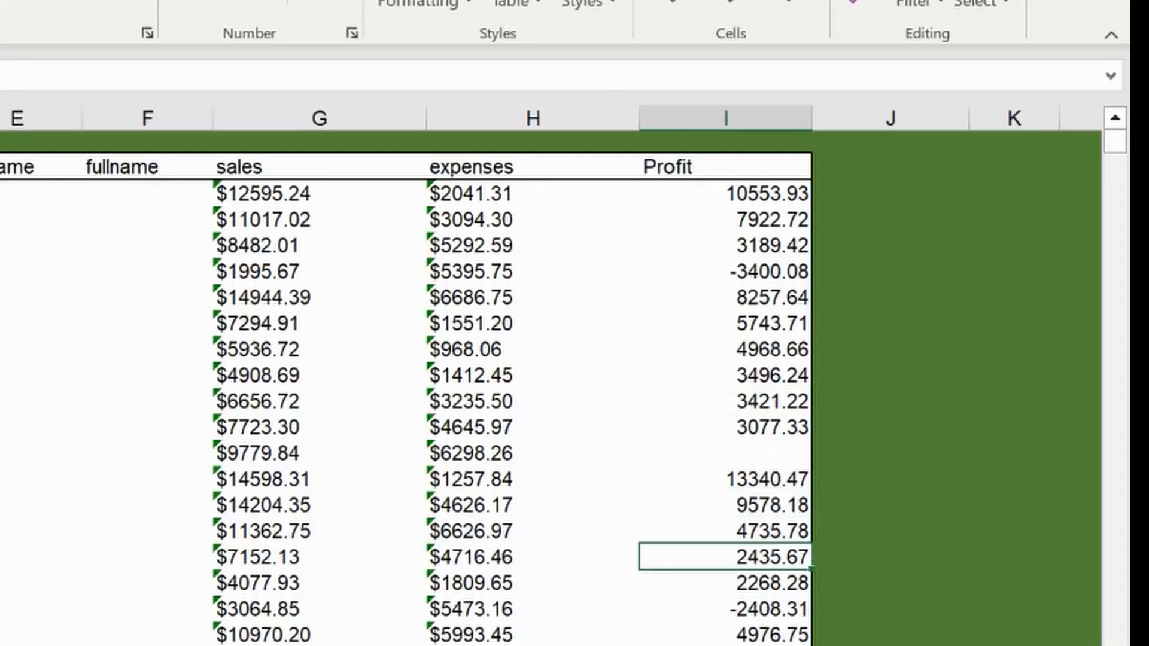
key("Down")
key("Delete")
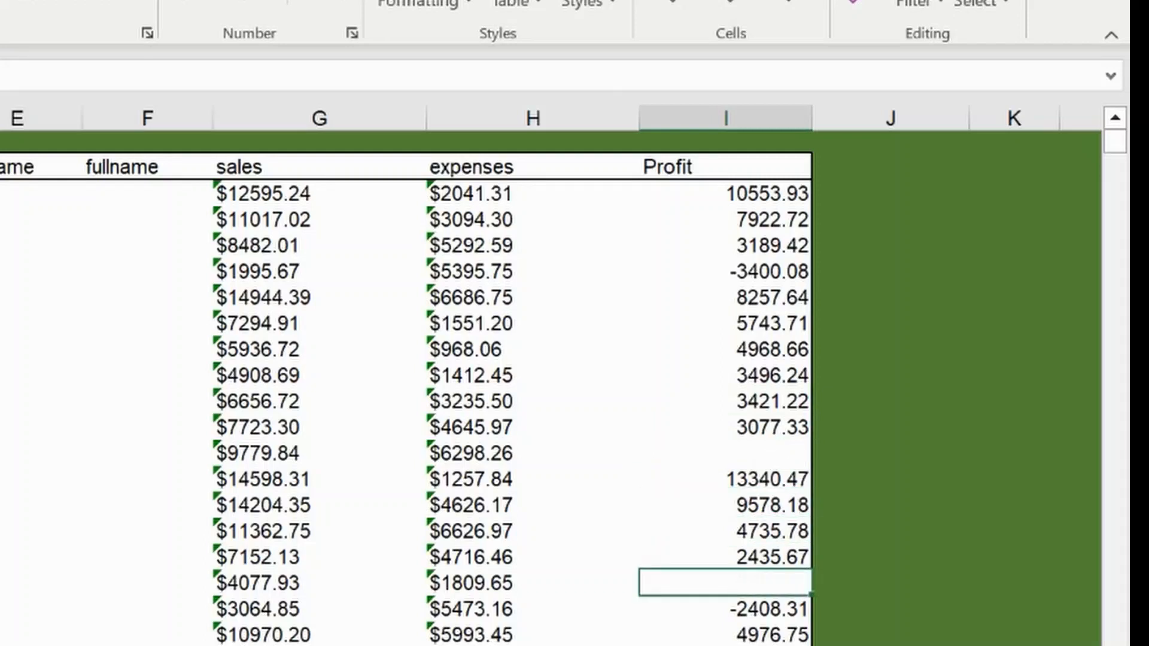
Step: Fill the formula from I3 down to I12, and extend the fill across both gaps to I19
key("Down")
key("Up")
key("Up")
key("Up")
key("Up")
key("Up")
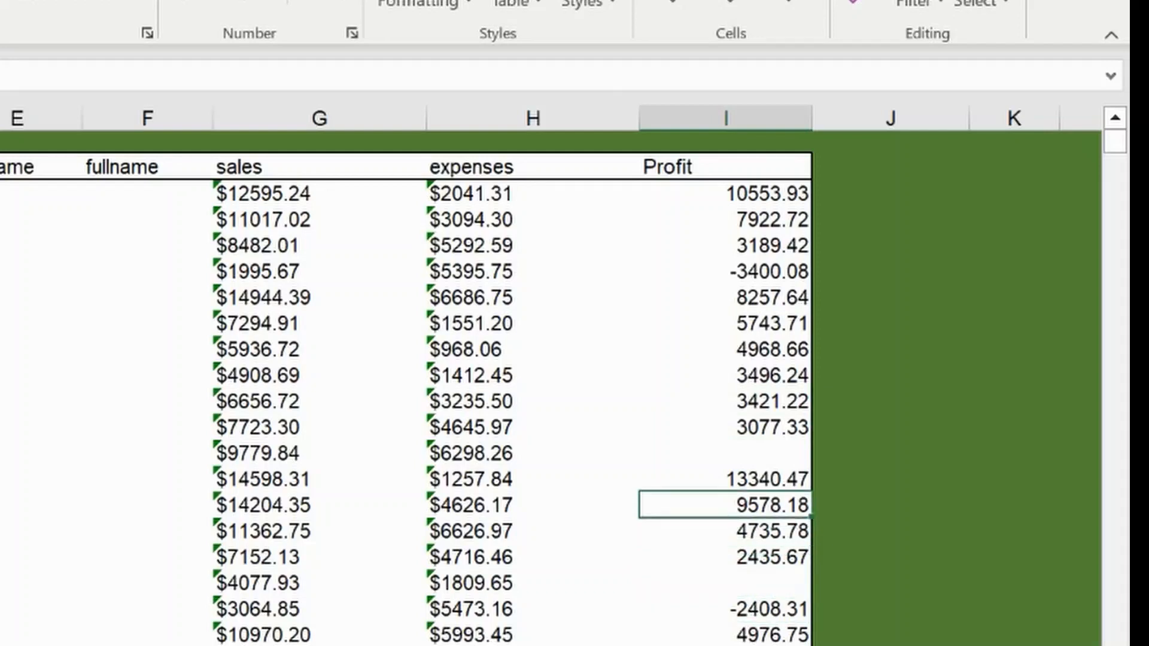
left_click(809, 215)
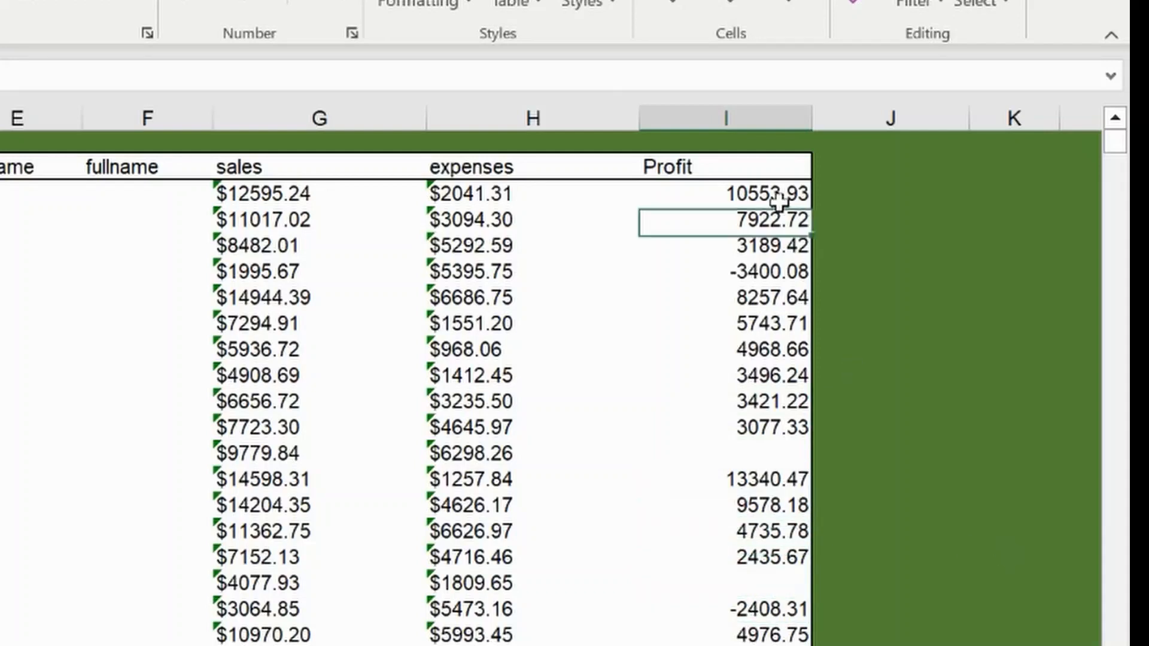
left_click(811, 201)
double_click(812, 201)
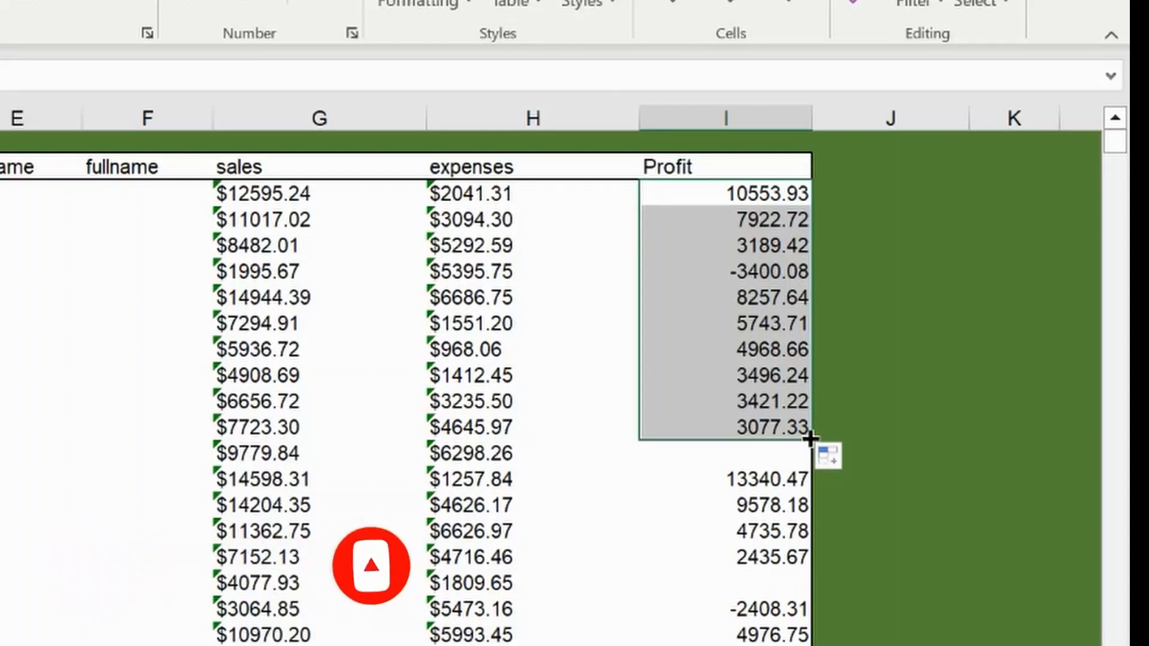
left_click_drag(809, 439, 796, 622)
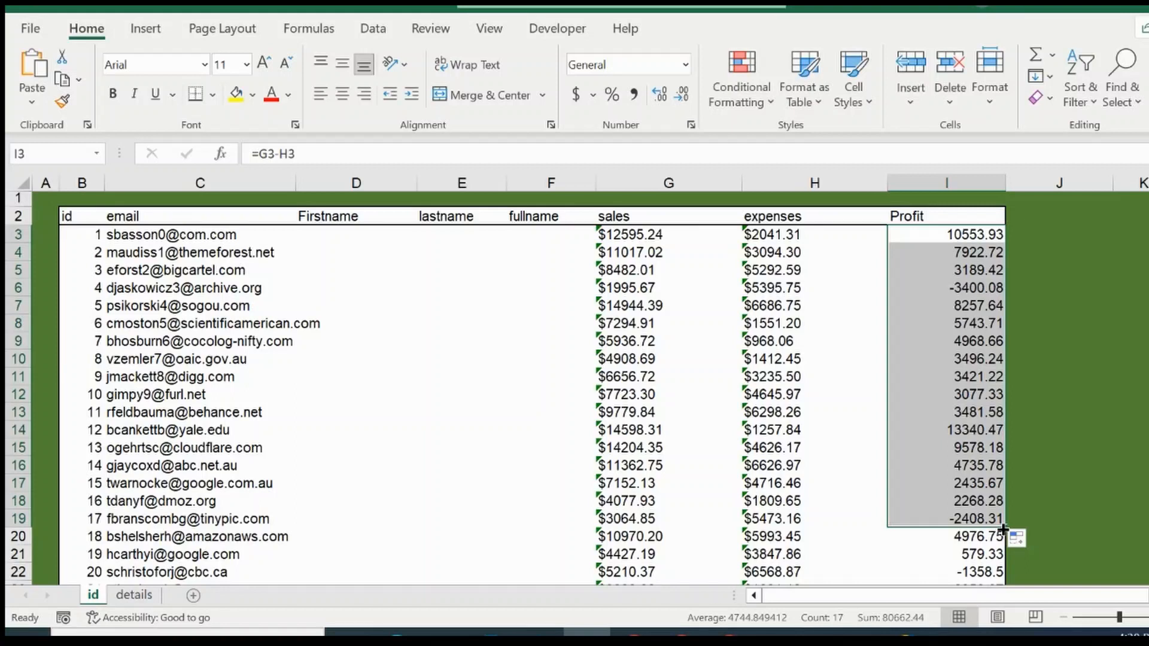
Step: Examine the Profit formulas from row 15 down to row 44 and return to the start of the table
left_click(971, 443)
key("Down")
key("Down")
key("Down")
key("Down")
key("Down")
key("Down")
key("Down")
key("Down")
key("Down")
key("Down")
key("Down")
key("Down")
key("Down")
key("Down")
key("Down")
key("Down")
key("Down")
key("Down")
key("Down")
key("Down")
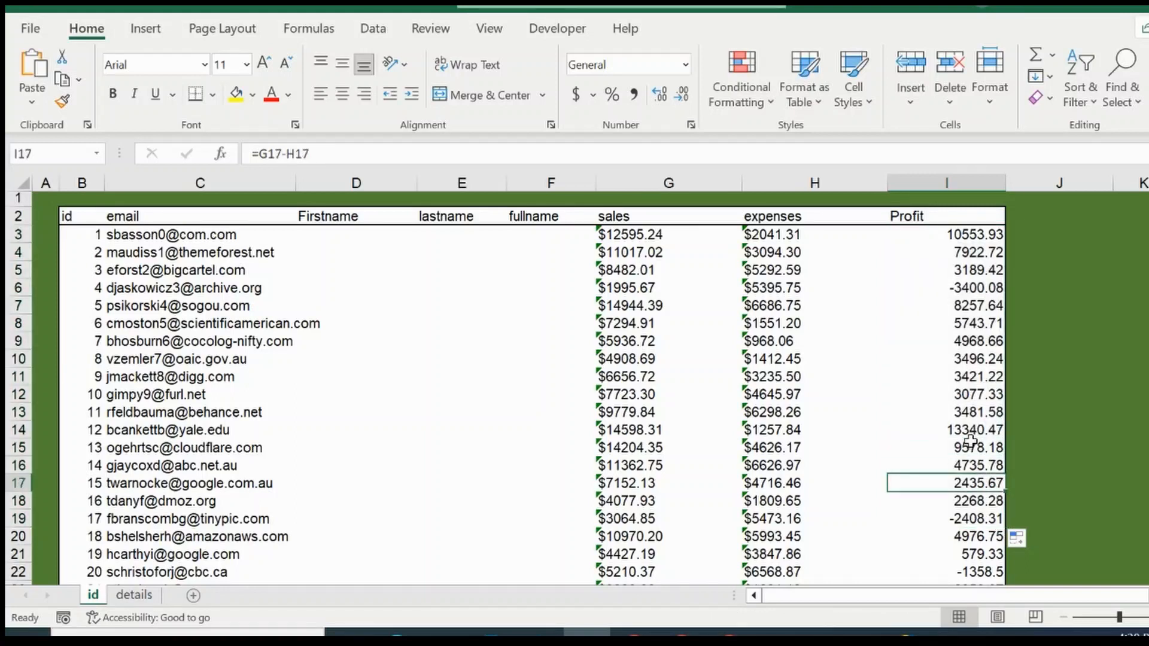
key("Down")
key("Down")
key("Down")
key("Down")
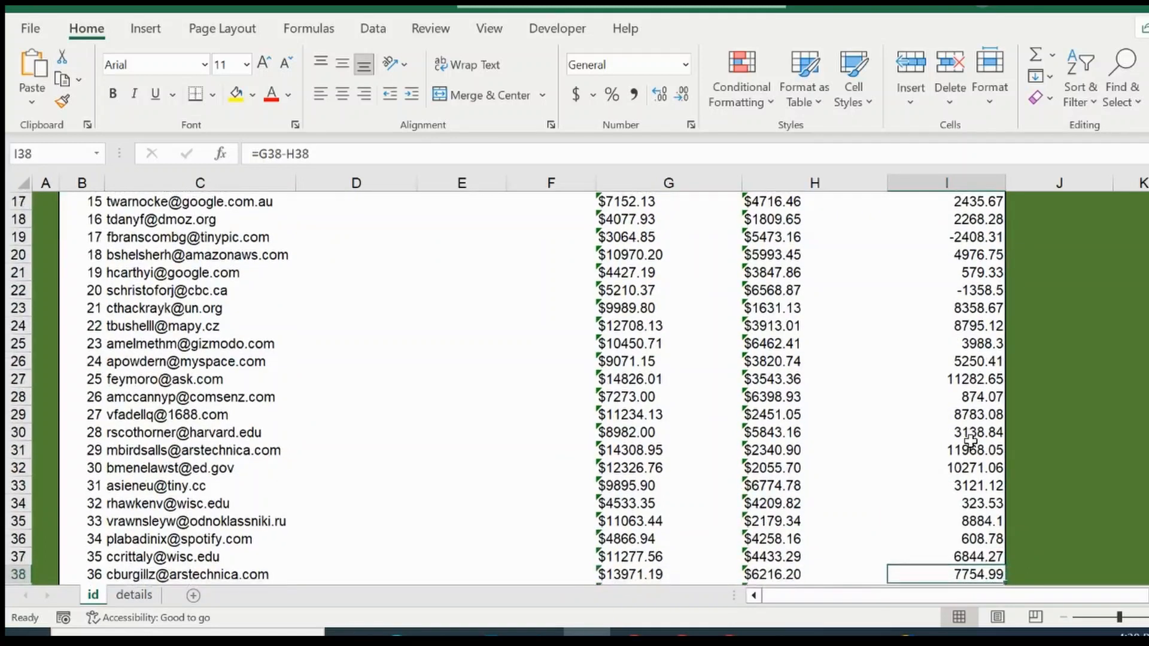
key("Down")
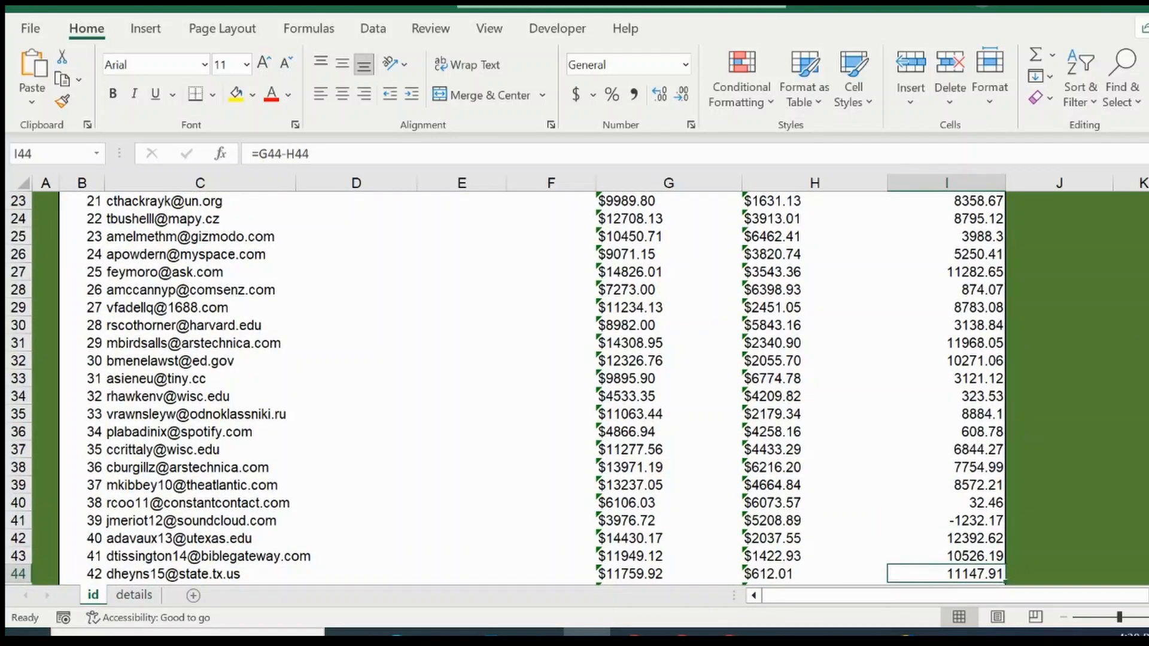
scroll(531, 389, "up", 7)
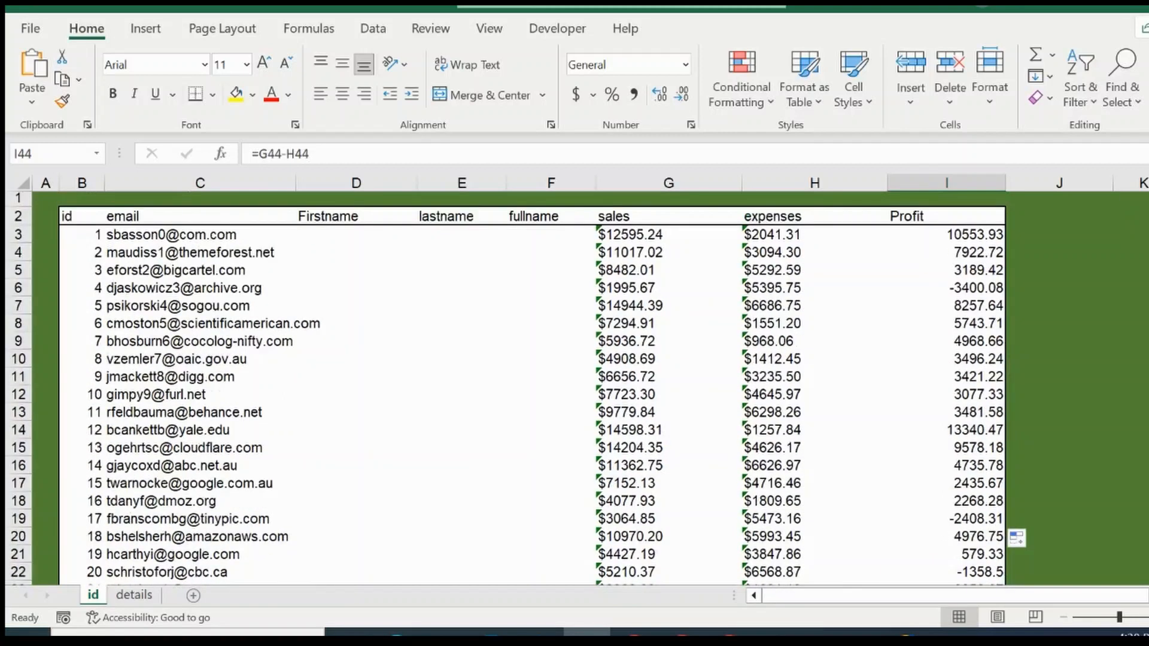
Step: Undo the Profit fills and deletions until only the formula in I3 is left
left_click(970, 239)
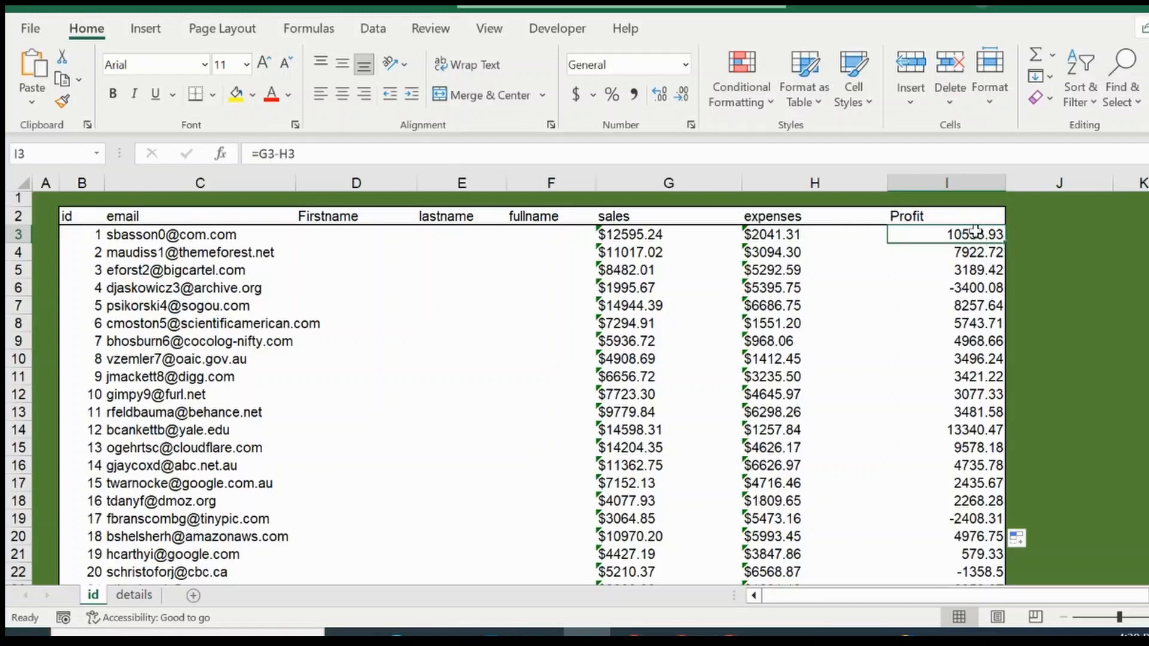
key("ctrl+z")
key("ctrl+z")
key("ctrl+z")
key("ctrl+z")
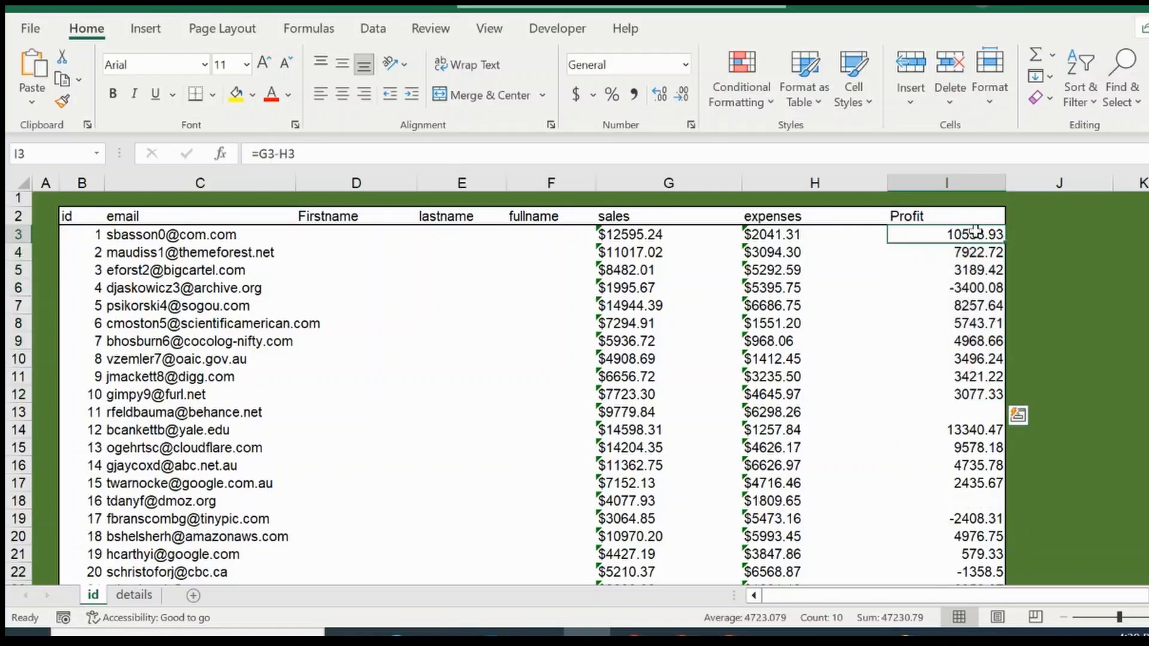
key("ctrl+z")
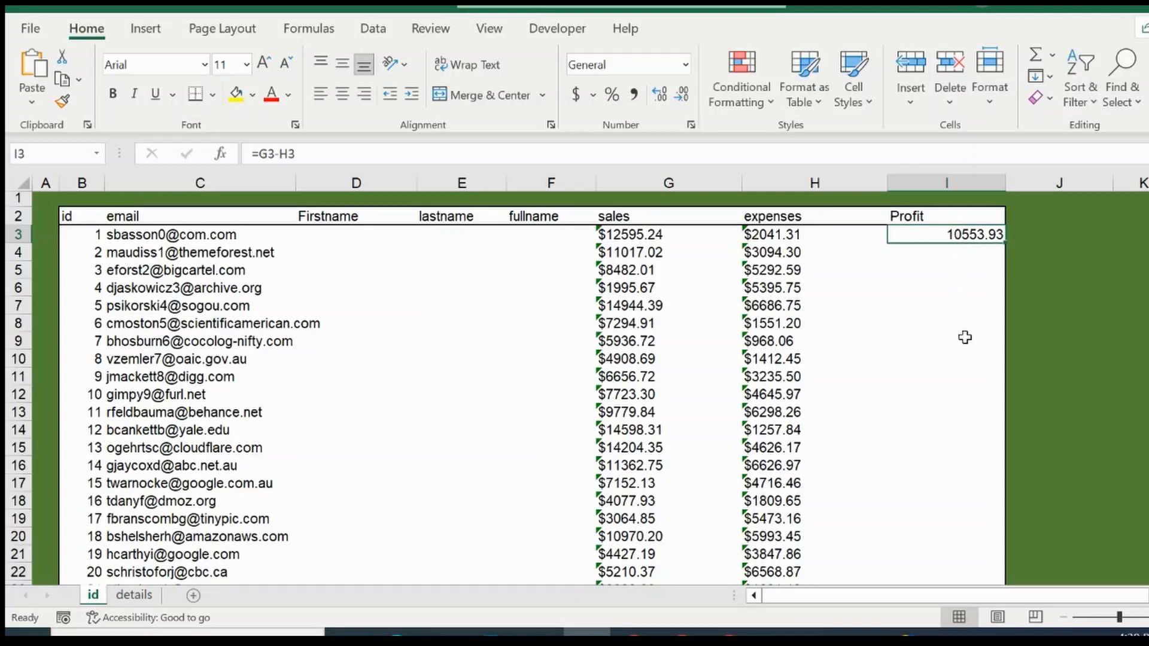
Step: Inspect which cells the formula in I3 references, leaving it unedited, and select I3 again
left_click(276, 154)
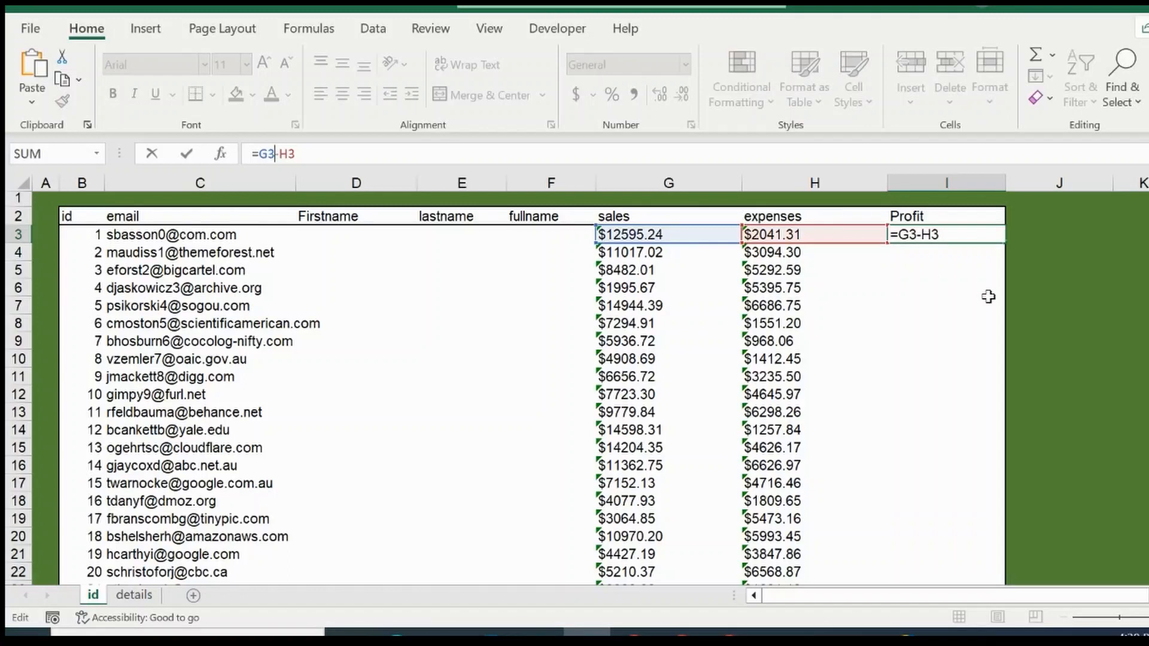
key("Return")
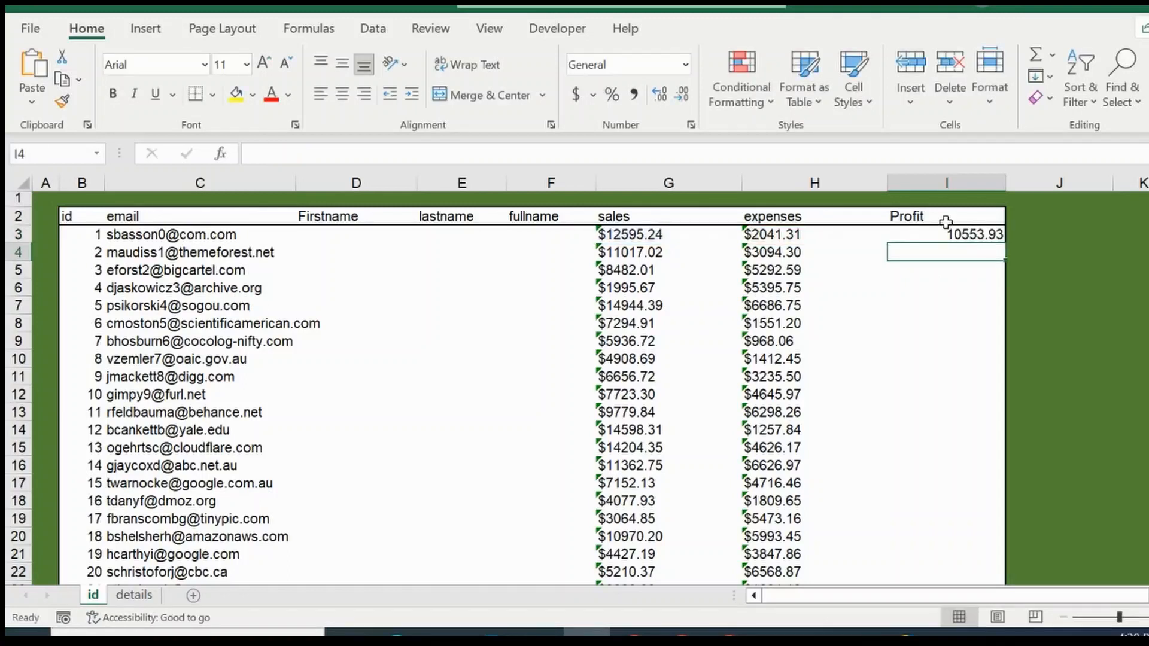
left_click(959, 234)
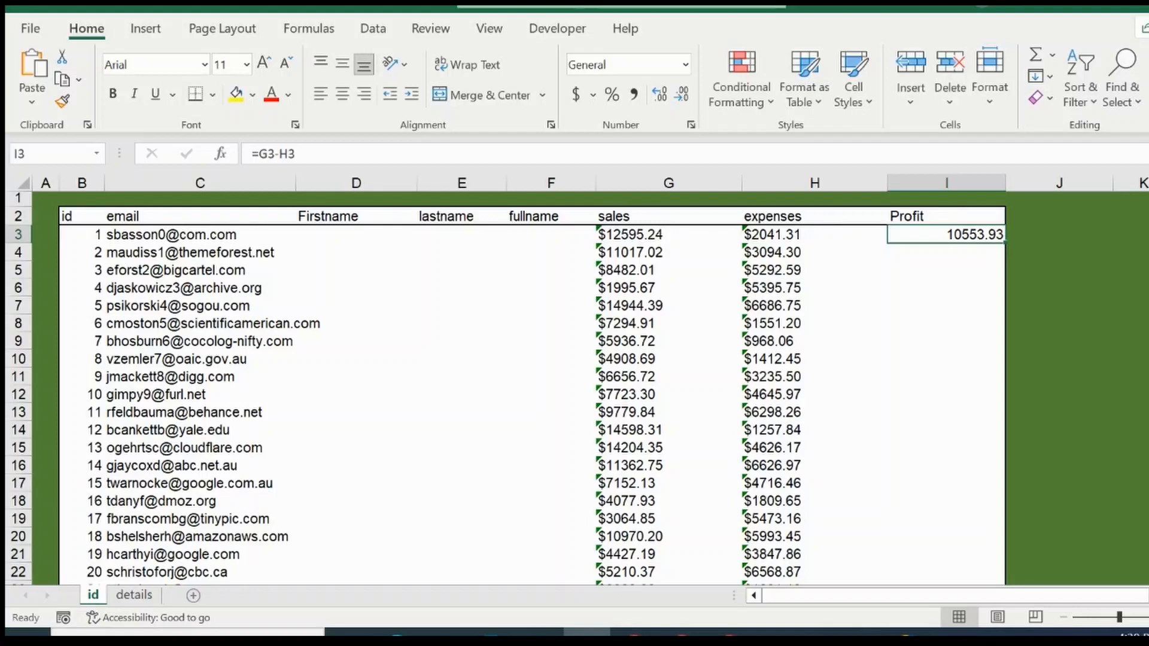
Step: Check where the id records end around row 1002 and return to the first rows of the table
left_click_drag(1148, 206, 1148, 545)
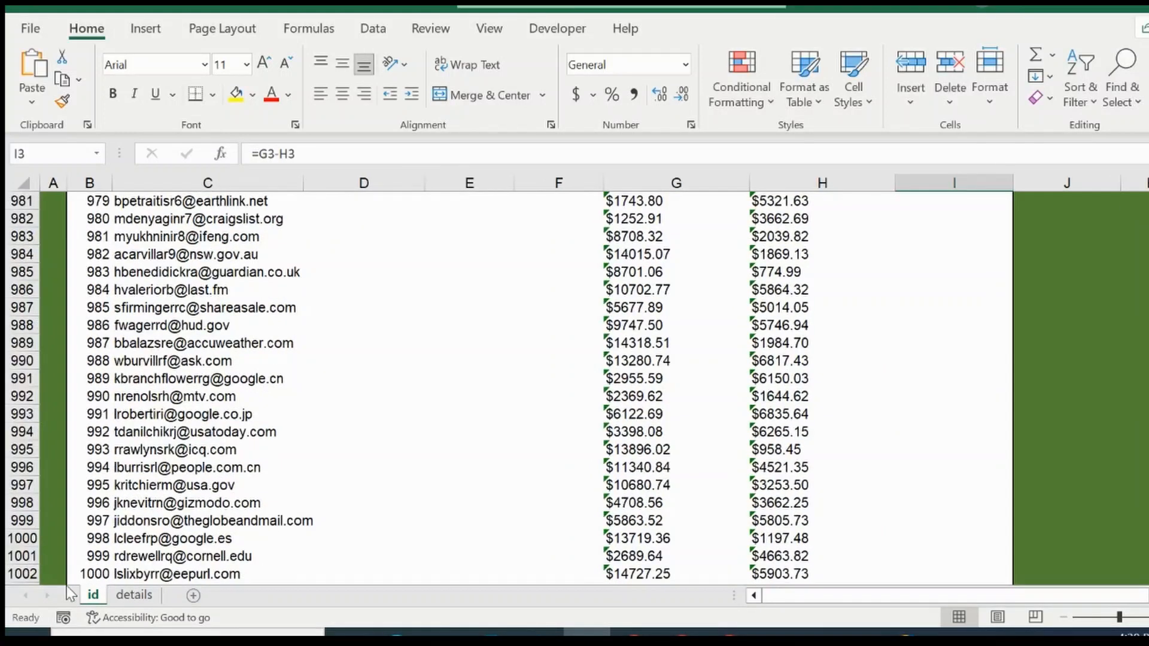
left_click(105, 572)
key("Down")
key("Down")
key("Down")
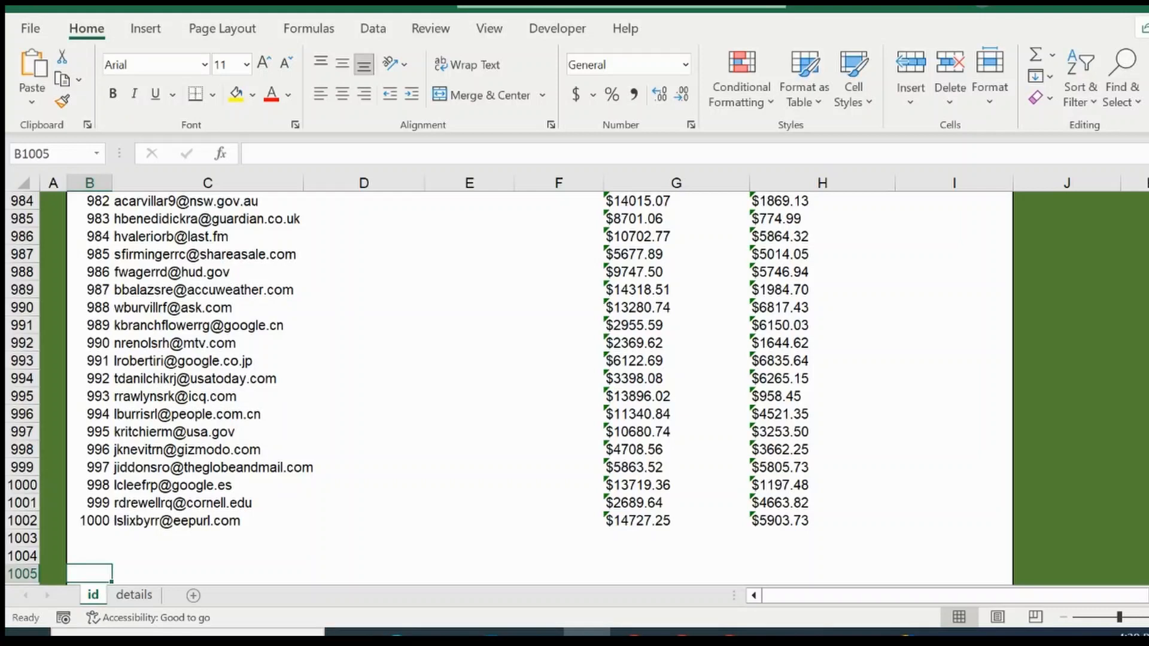
left_click_drag(1148, 557, 1148, 192)
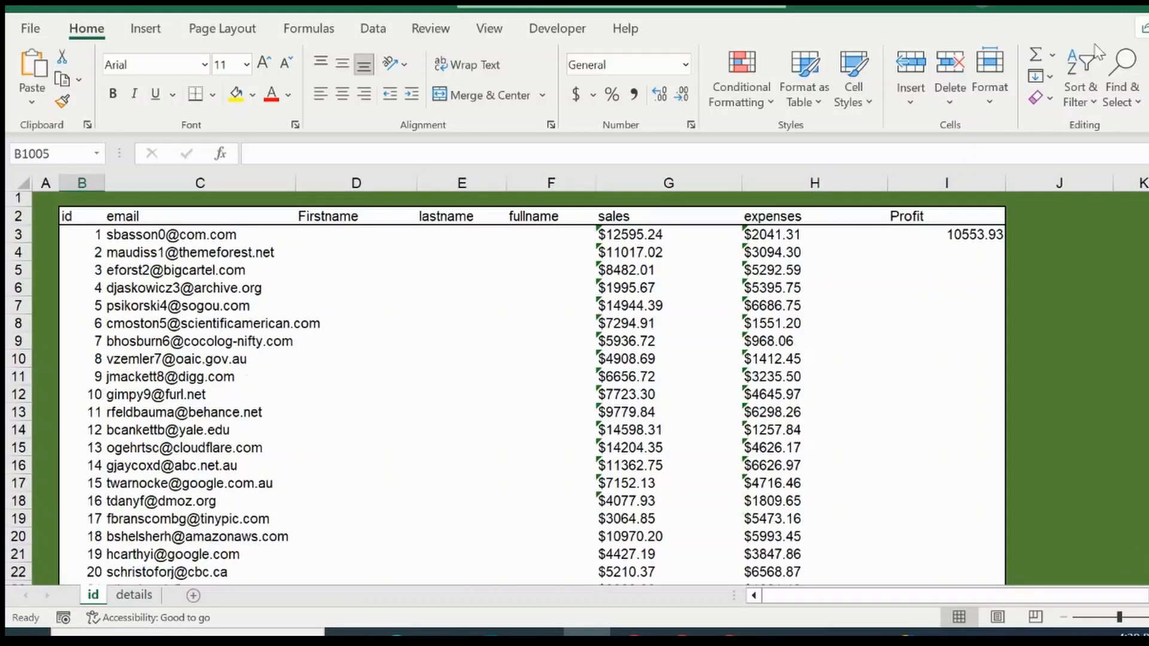
Step: Change the formula in I3 to =G3:G1002-H3:H1002 so that it calculates profit for every record
left_click(962, 231)
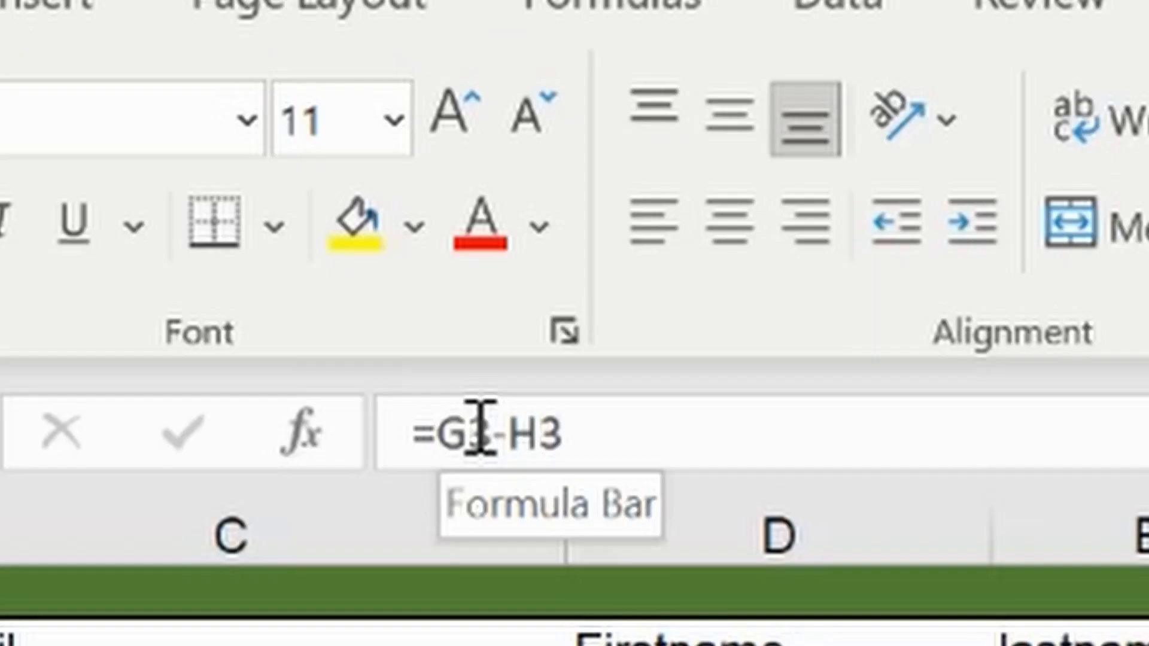
left_click(501, 428)
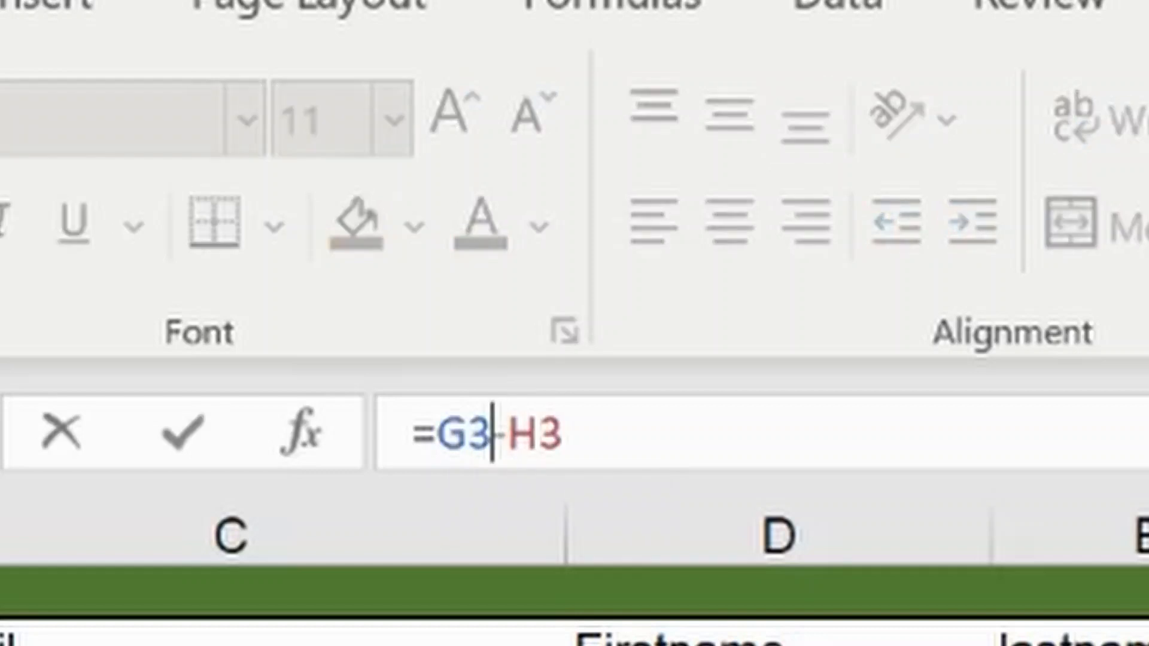
type(":")
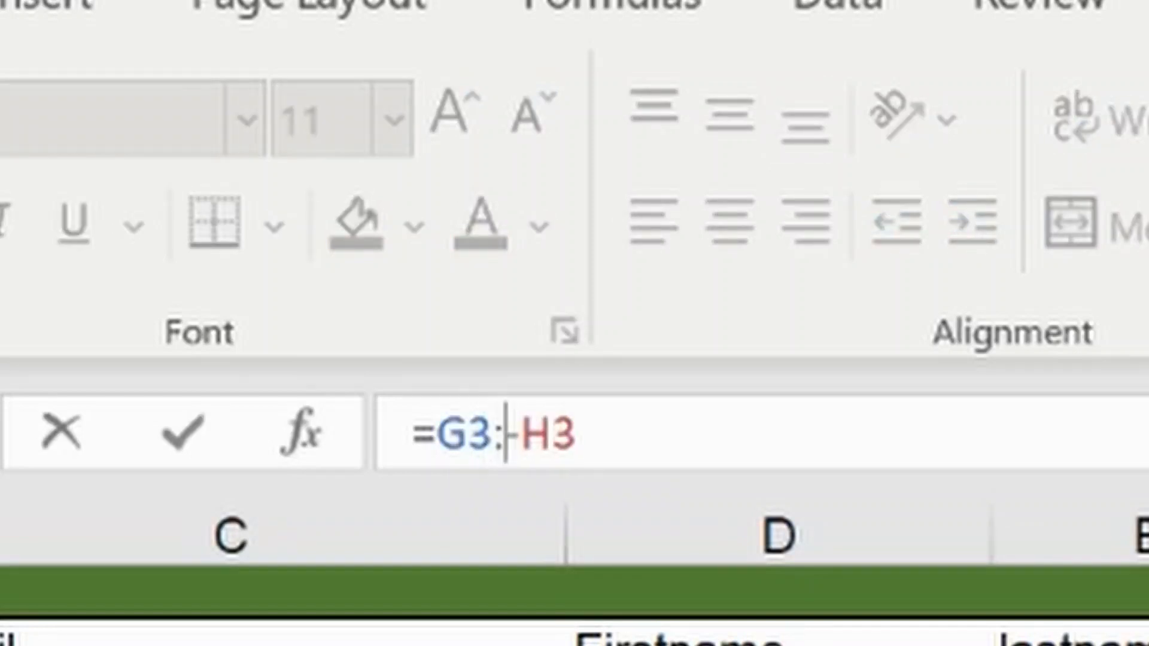
type("G10")
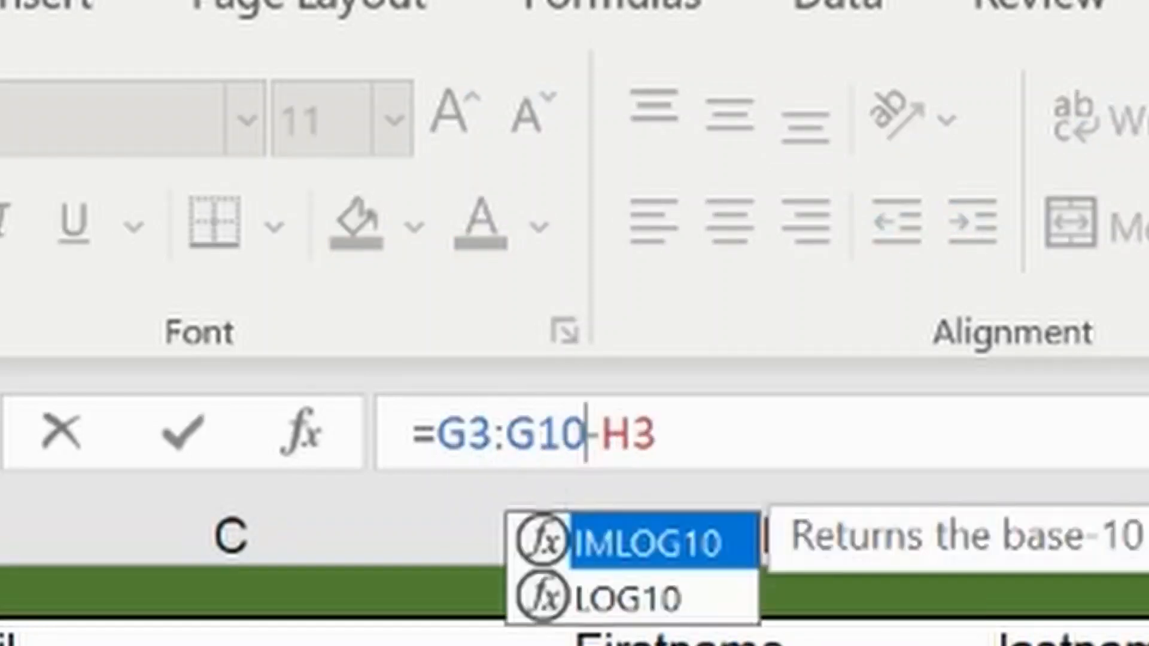
type("02-H3")
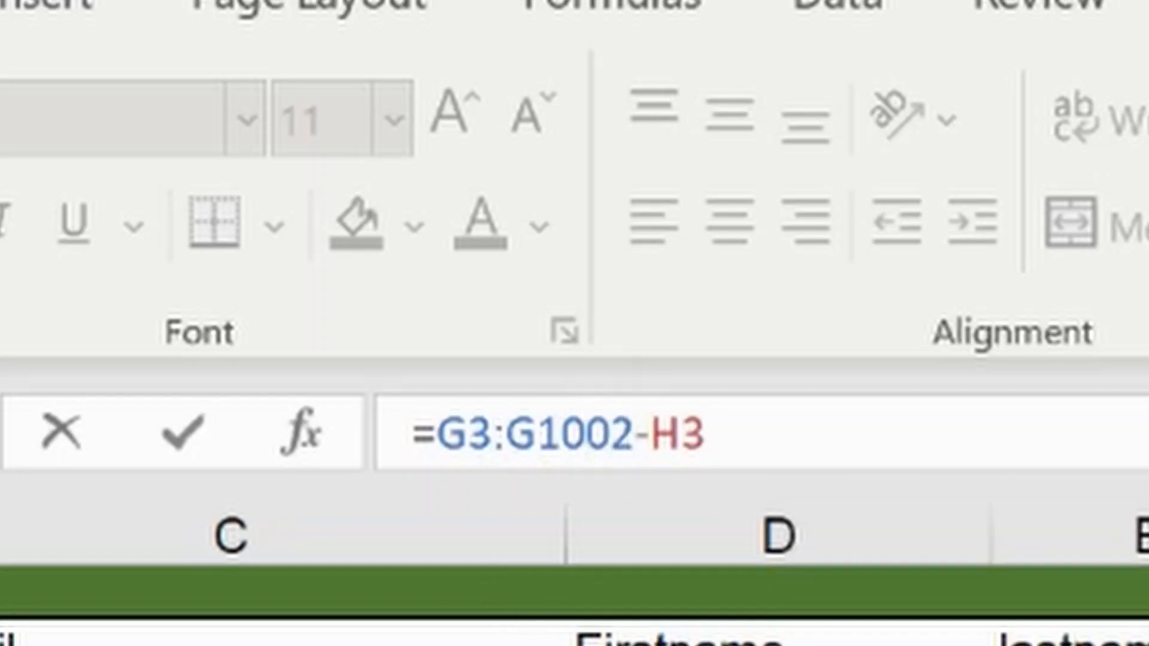
type(":H11")
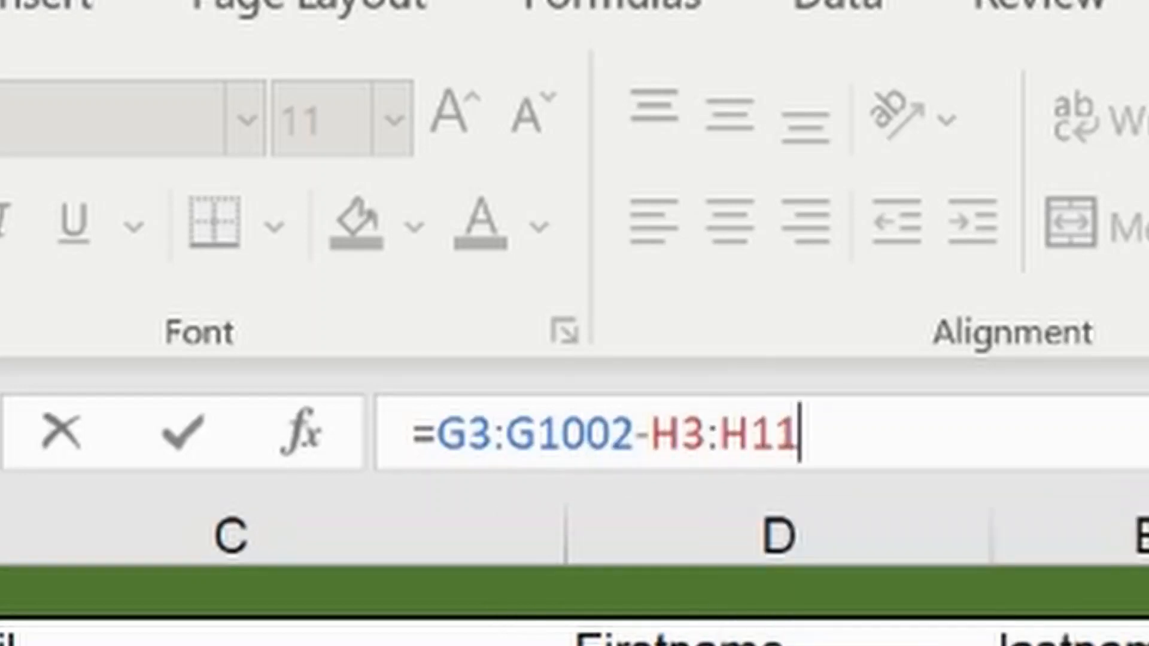
key("BackSpace")
type("00")
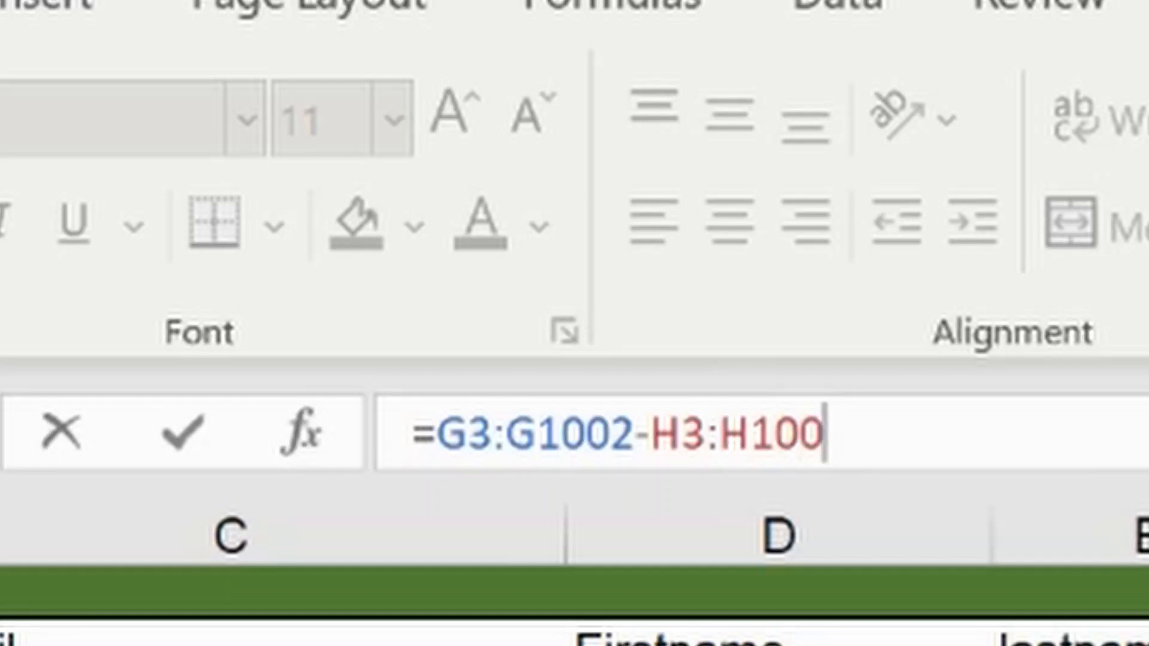
type("0")
key("BackSpace")
type("2")
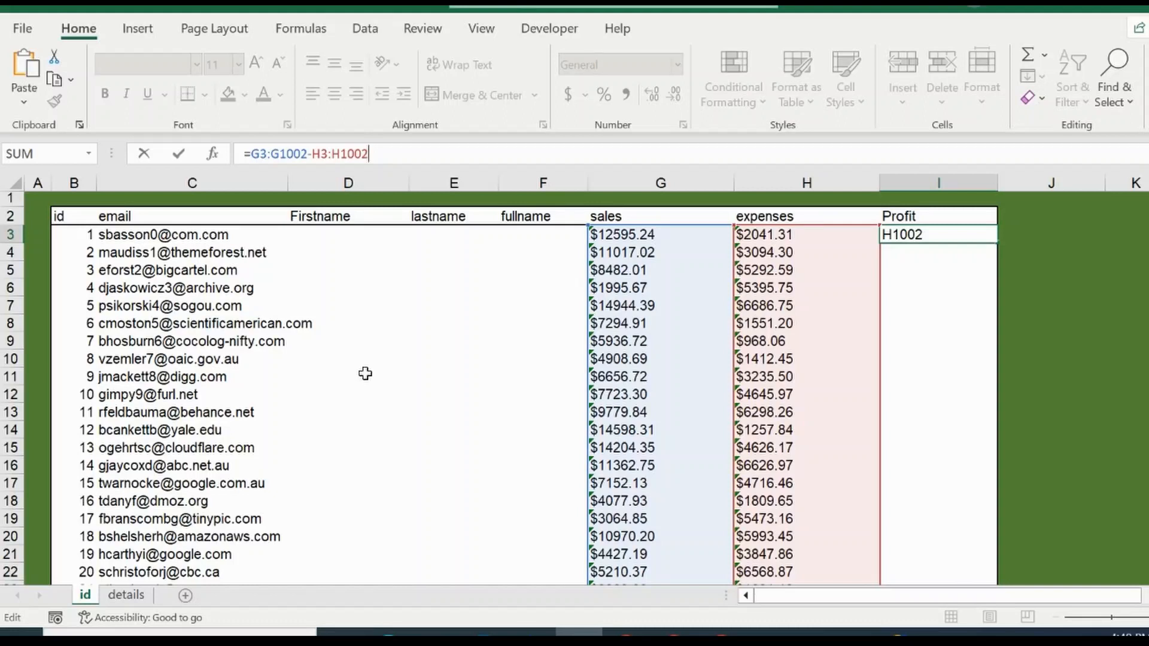
key("Return")
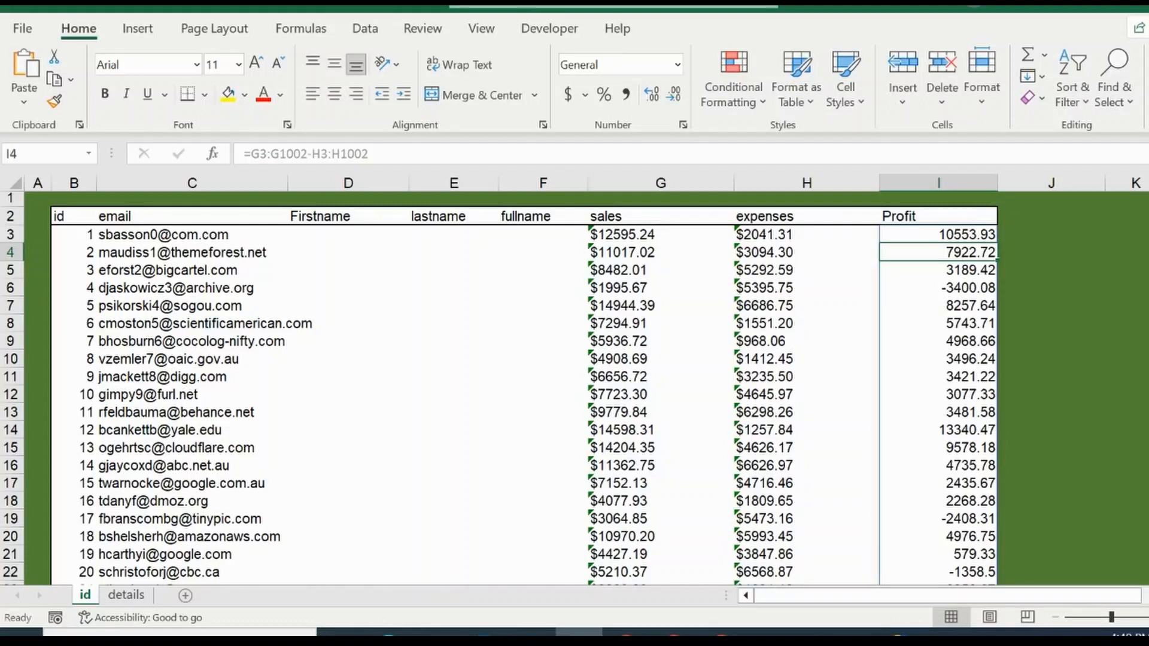
Step: Examine the formula behind the Profit results down to row 59 and return to the start of the table
left_click_drag(1148, 203, 1148, 557)
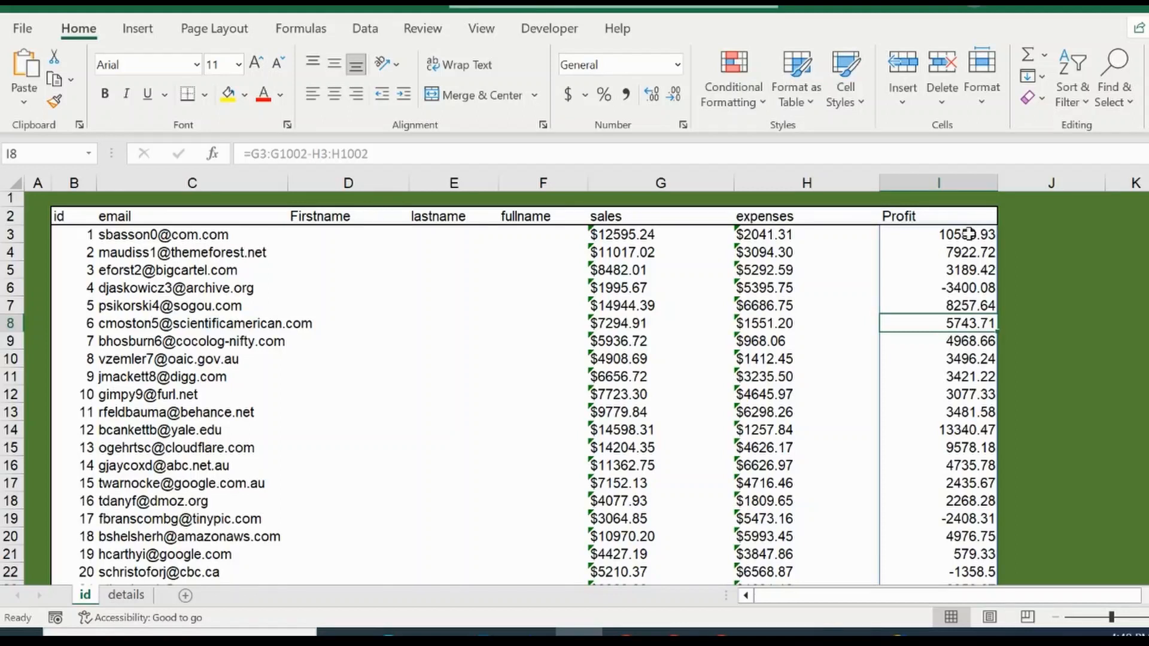
left_click(975, 444)
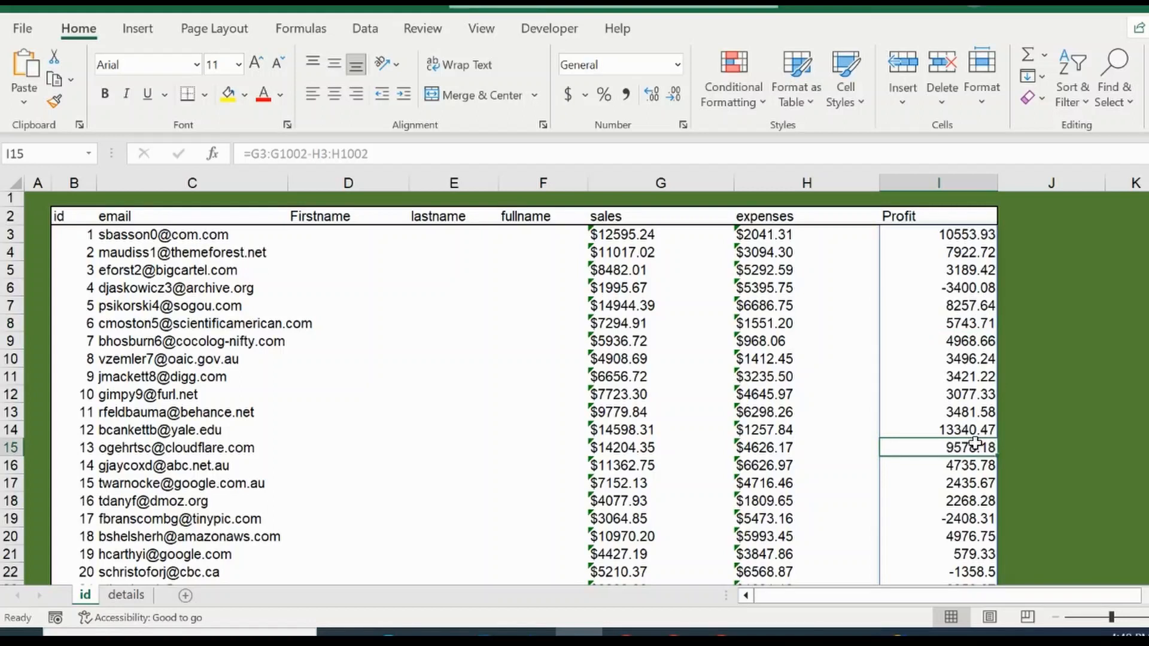
key("Down")
key("Down")
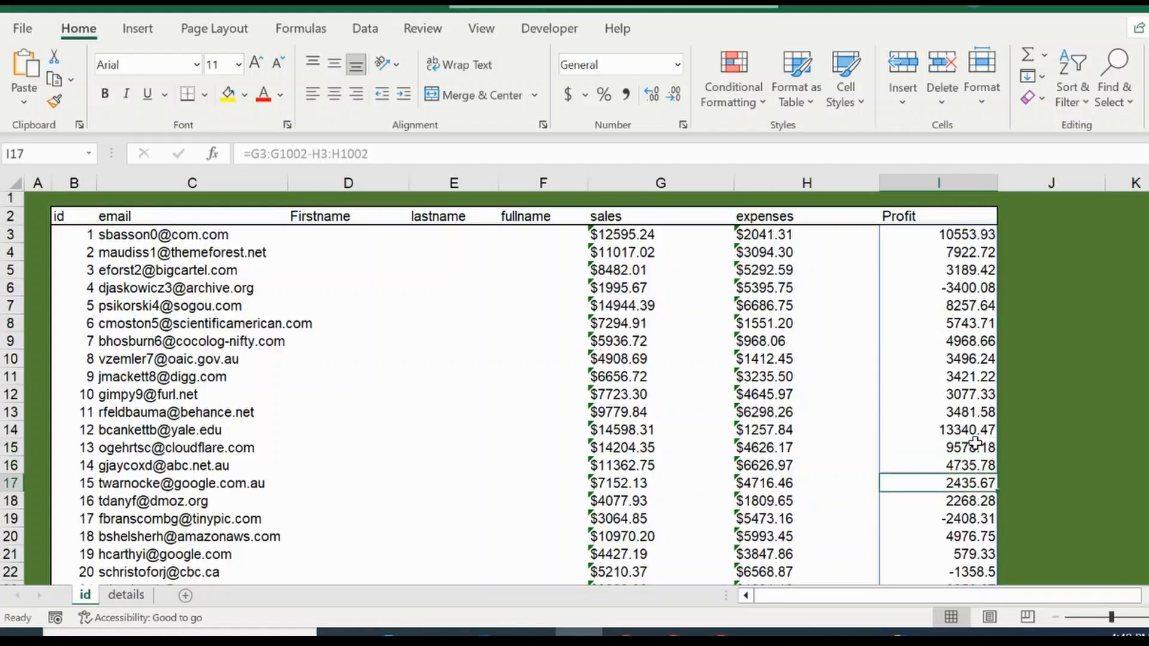
key("Down")
key("Down")
key("Down")
key("Down")
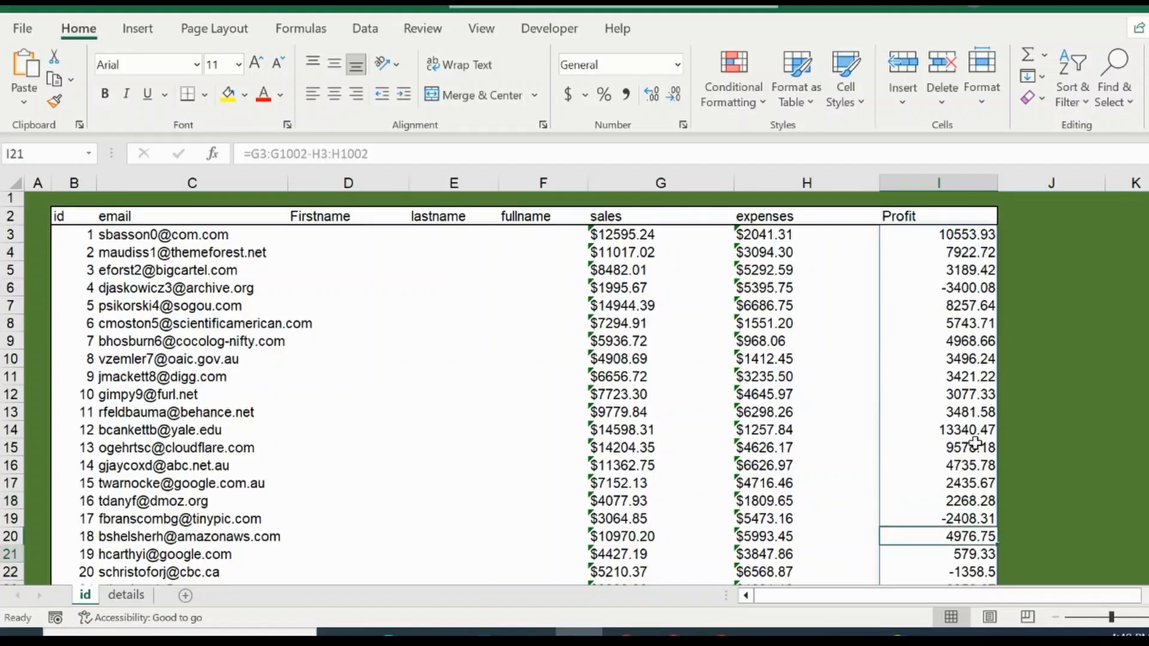
key("Down")
key("Down")
key("Down")
key("Down")
key("Down")
key("Down")
key("Down")
key("Down")
key("Down")
key("Down")
key("Down")
key("Down")
key("Down")
key("Down")
key("Down")
key("Down")
key("Down")
key("Down")
key("Down")
key("Down")
key("Down")
key("Down")
key("Down")
key("Down")
key("Down")
key("Down")
key("Down")
key("Down")
key("Down")
key("Down")
key("Down")
key("Down")
key("Down")
key("Down")
key("Down")
key("Down")
key("Down")
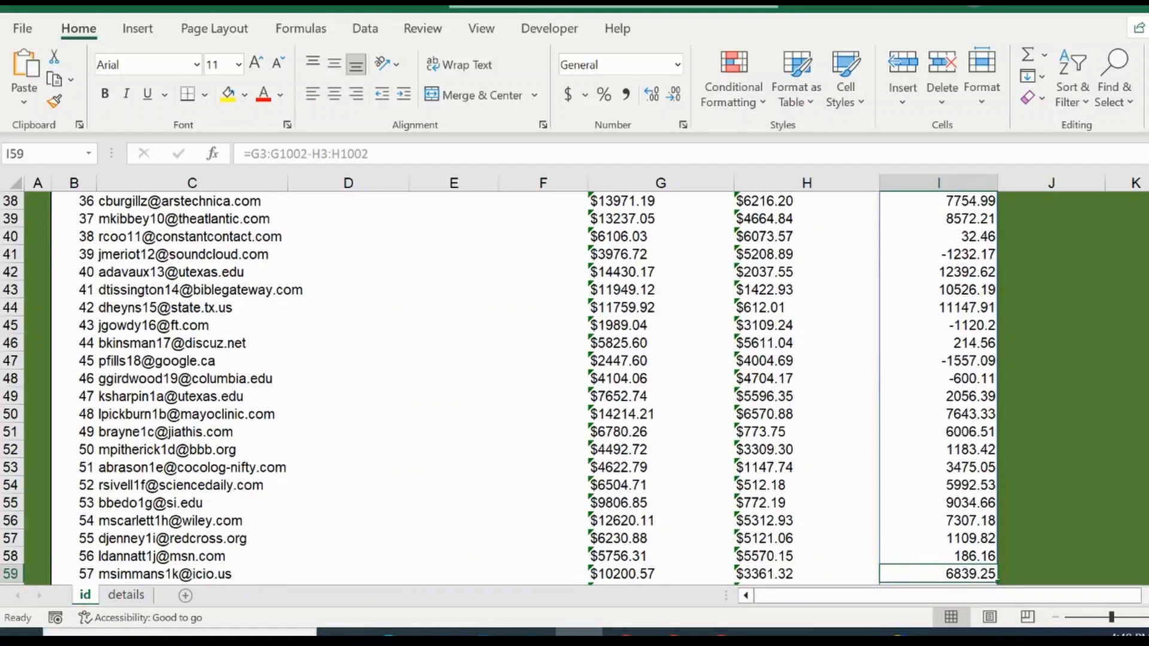
scroll(575, 389, "down", 1)
scroll(574, 389, "up", 13)
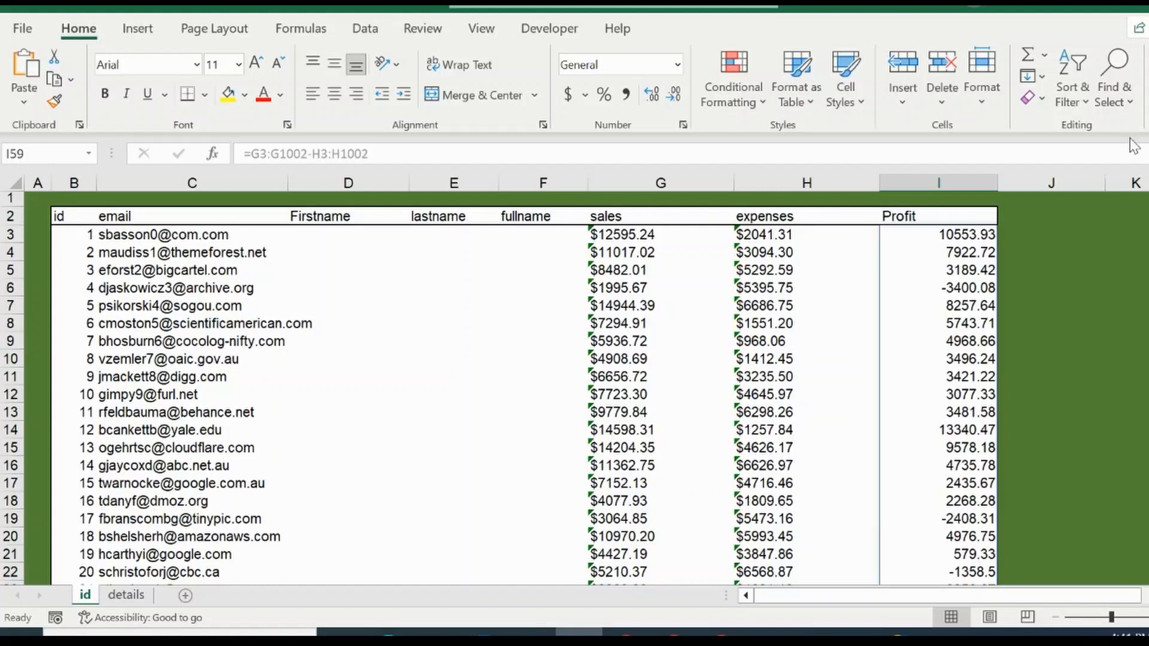
Step: Compare the formulas shown for Profit cells I15, I3 and I8 up to I5
left_click(946, 453)
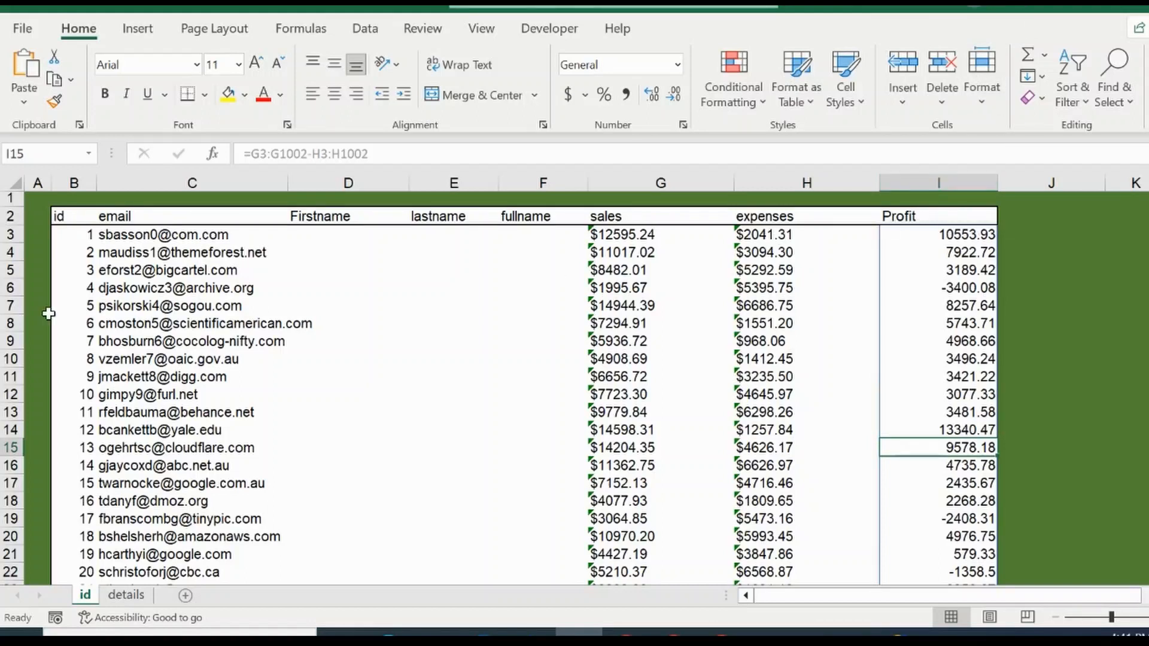
left_click(956, 234)
left_click(968, 321)
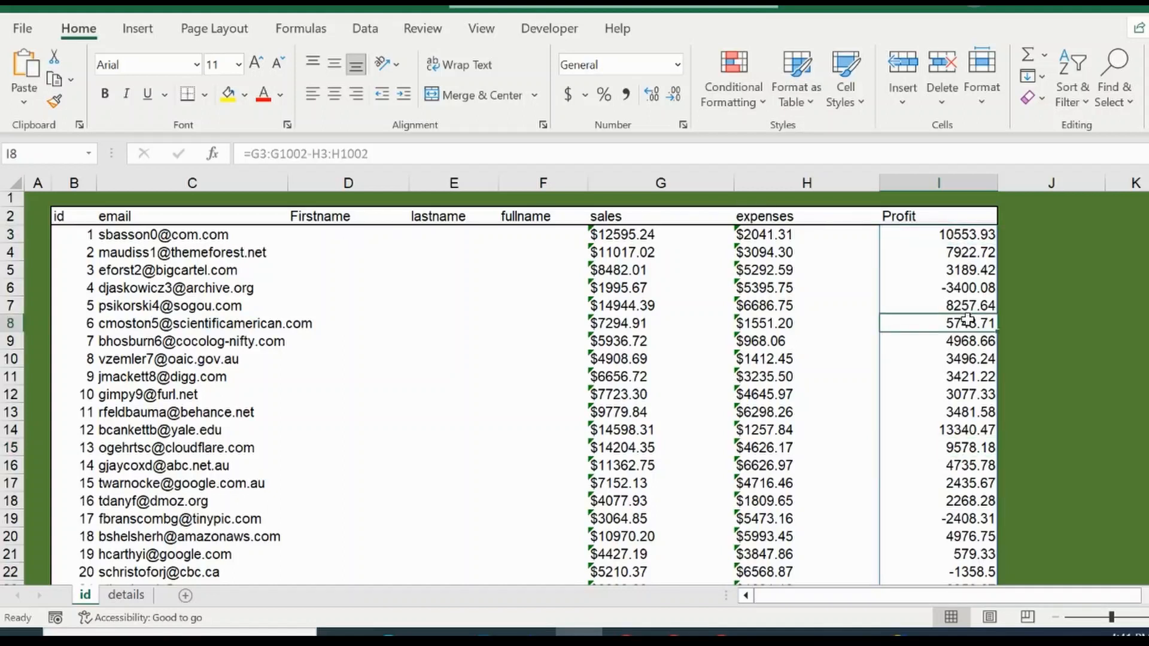
key("Up")
key("Up")
key("Up")
key("Up")
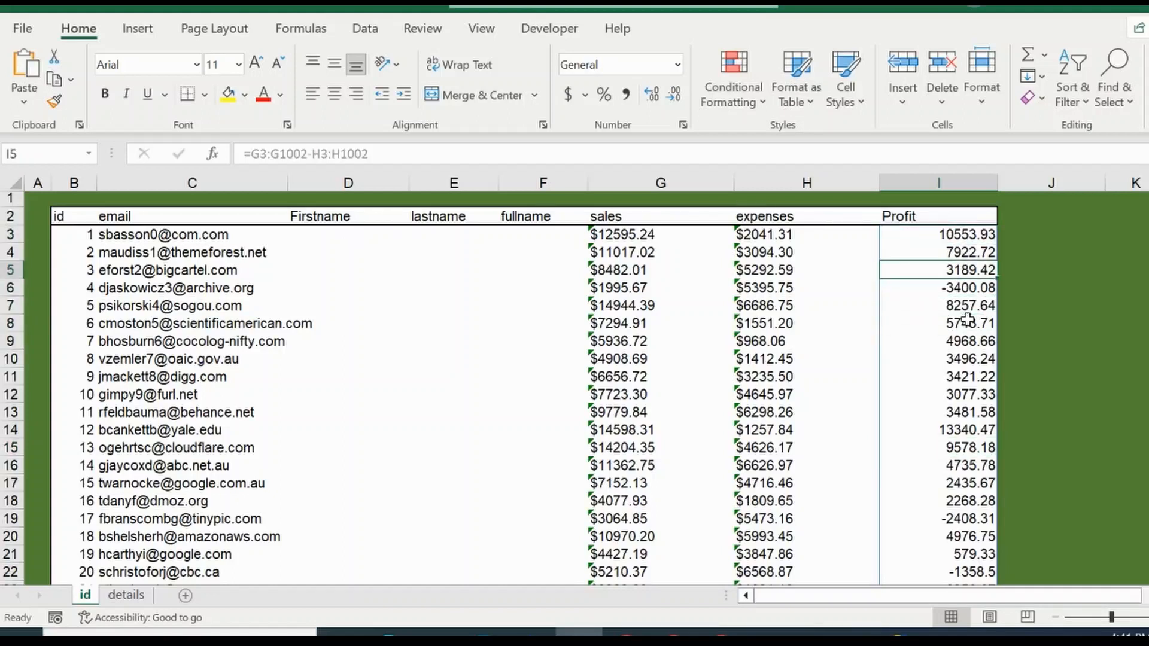
Step: Enter g in I7 to test blocking the spilled Profit range, and clear that cell again
key("Down")
key("Down")
key("Down")
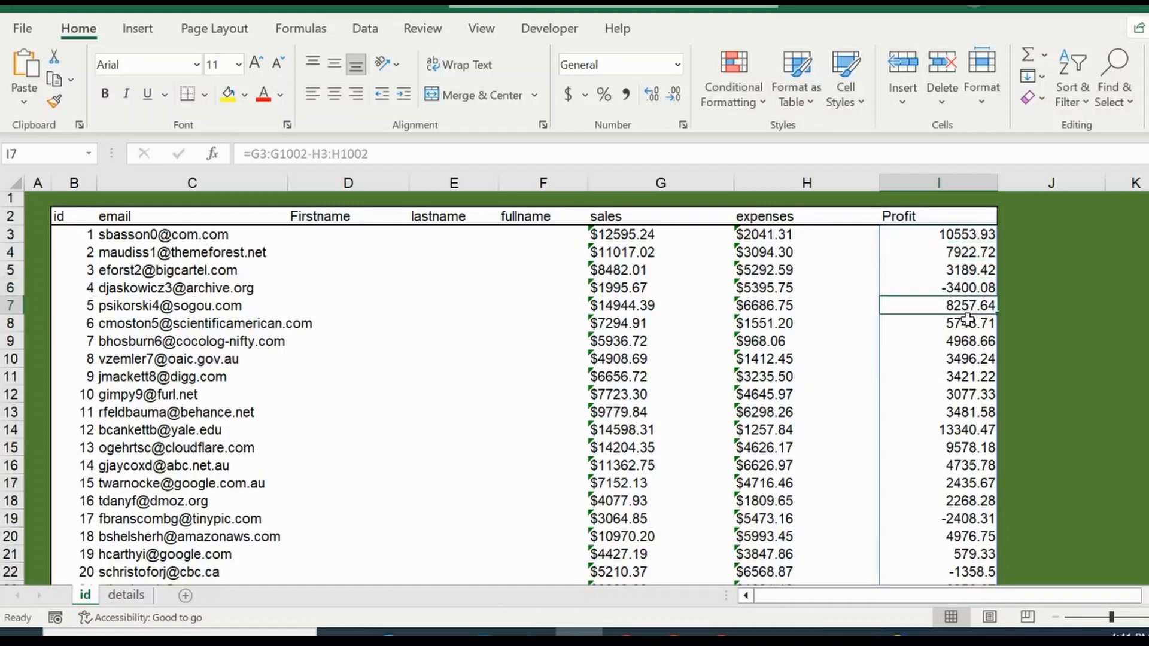
type("g")
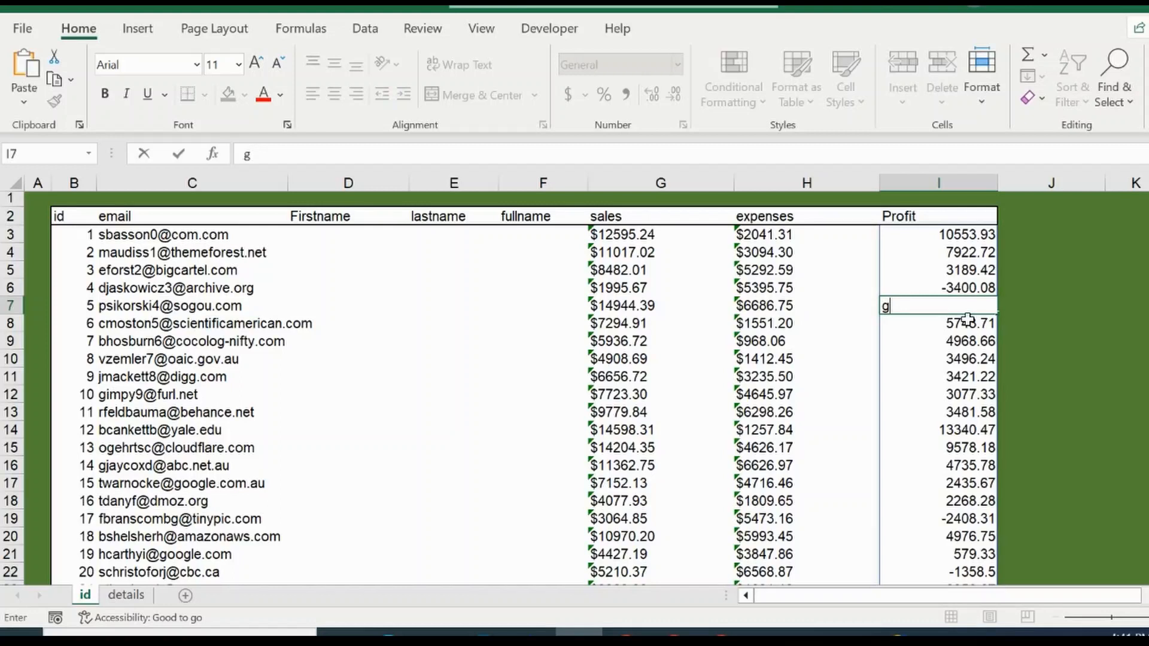
key("Return")
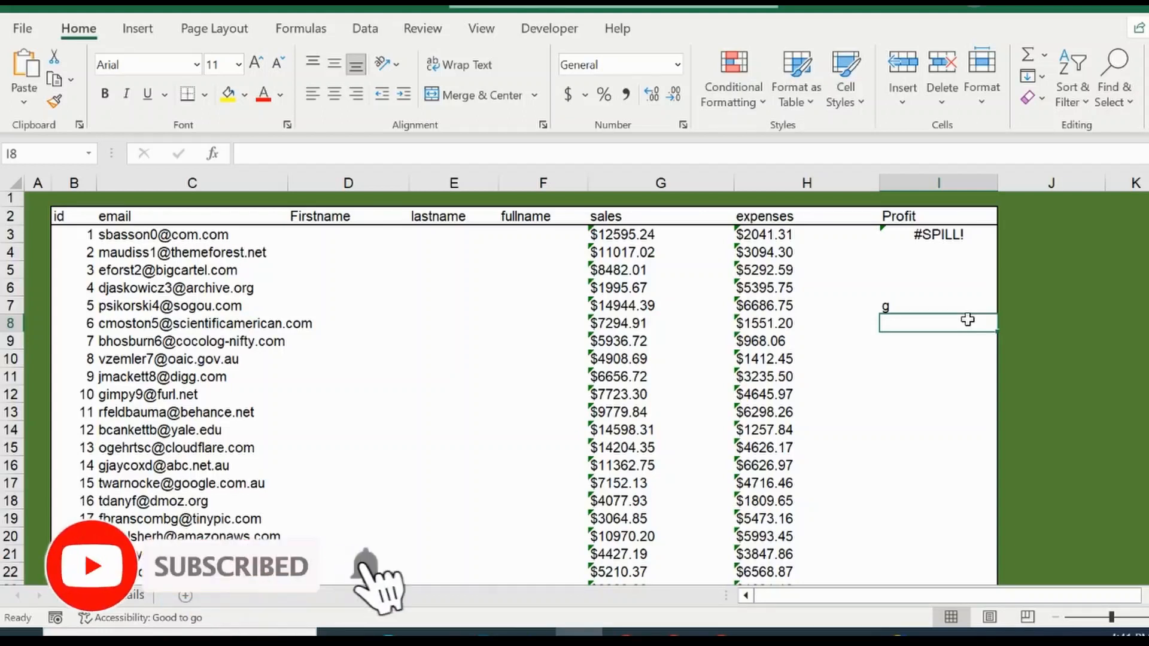
key("Up")
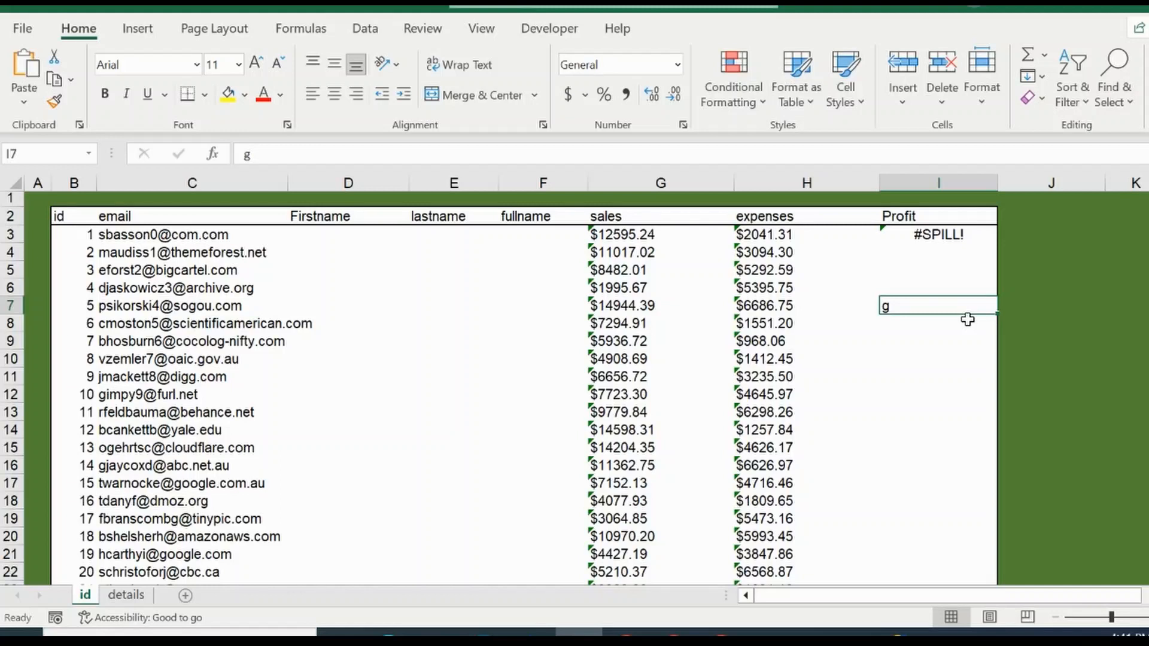
key("Delete")
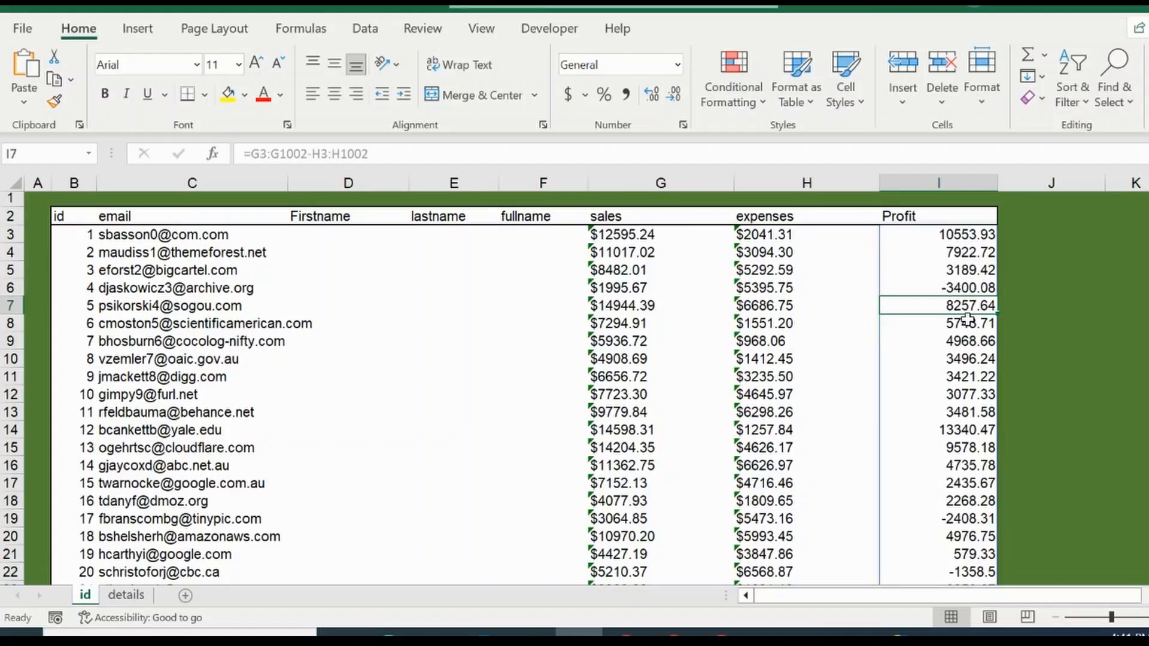
Step: Delete the formula in I3 and undo the deletion
left_click(967, 233)
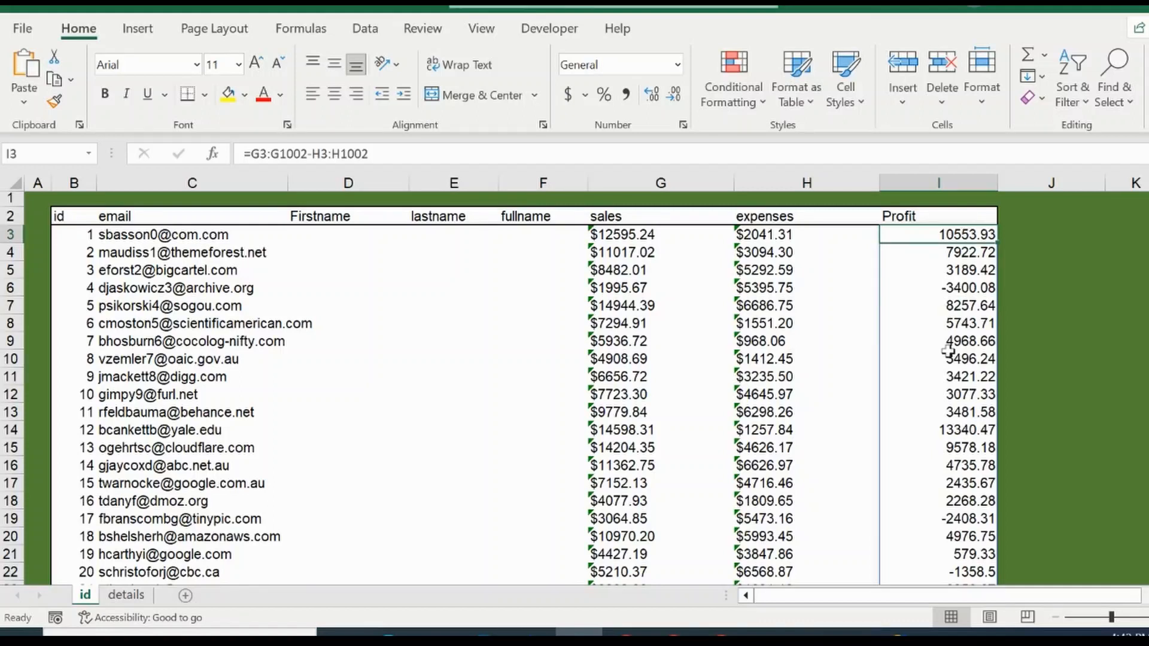
key("Delete")
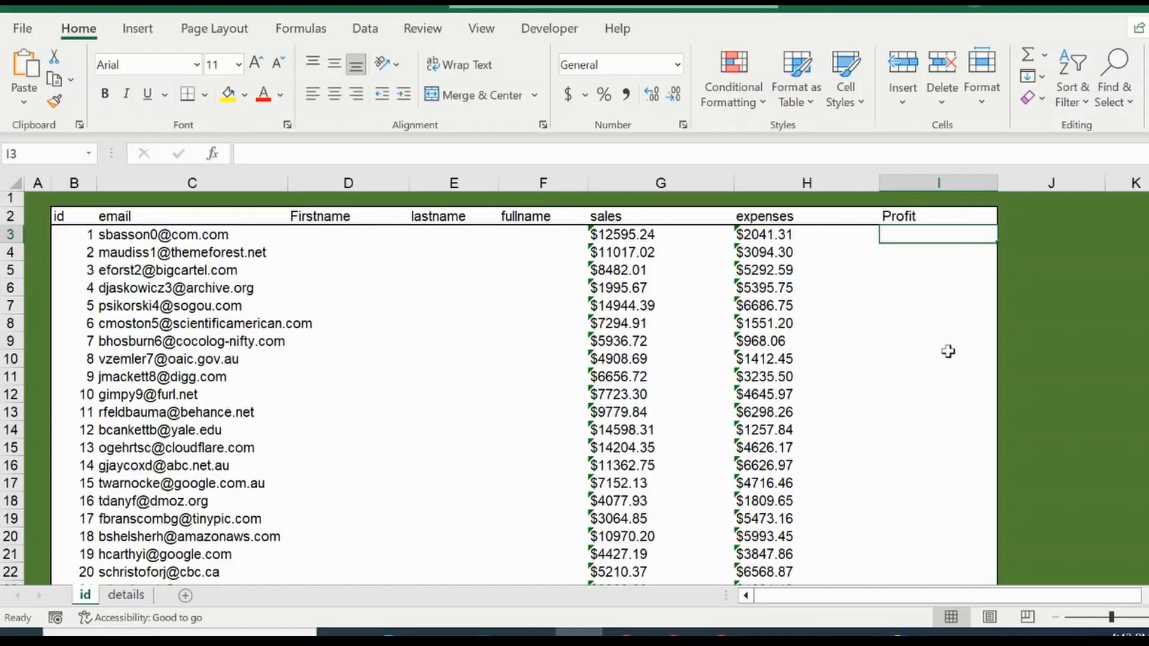
key("ctrl+z")
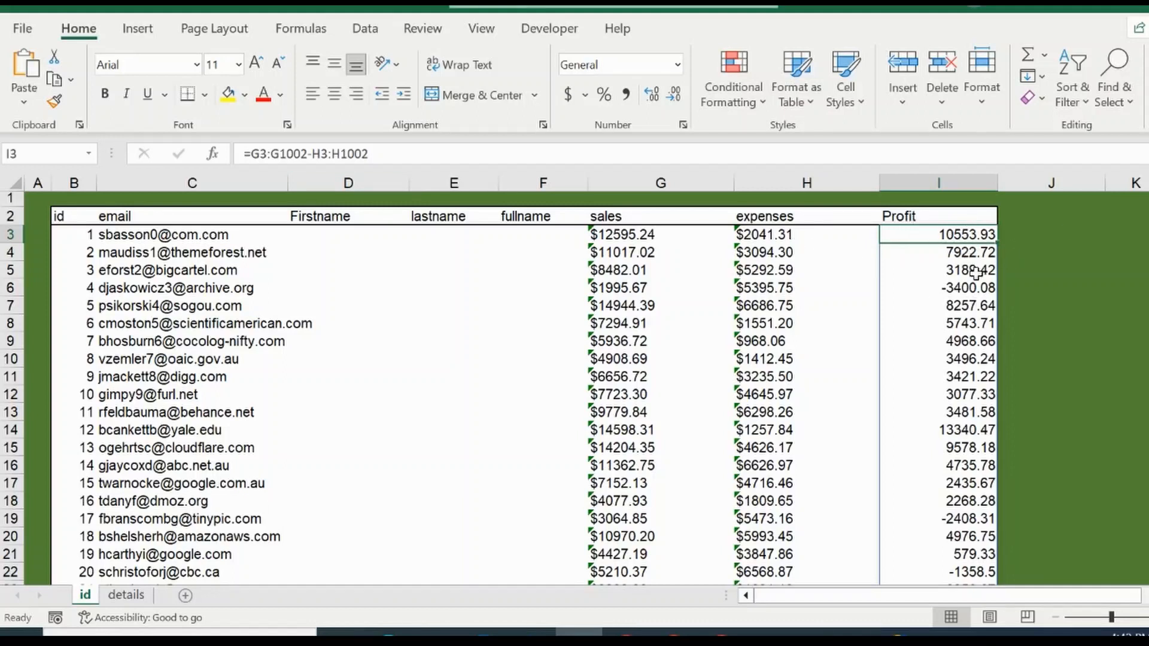
Step: Convert the I3 formula =G3:G1002-H3:H1002 into a legacy array formula enclosed in curly braces
left_click(382, 154)
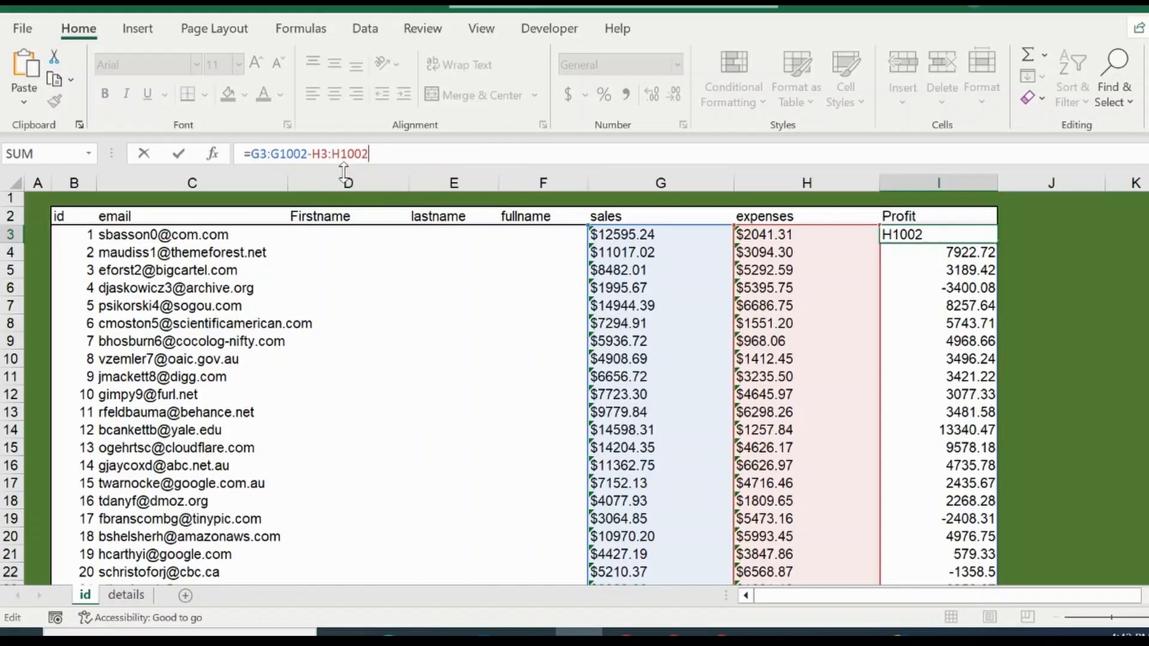
left_click(378, 153)
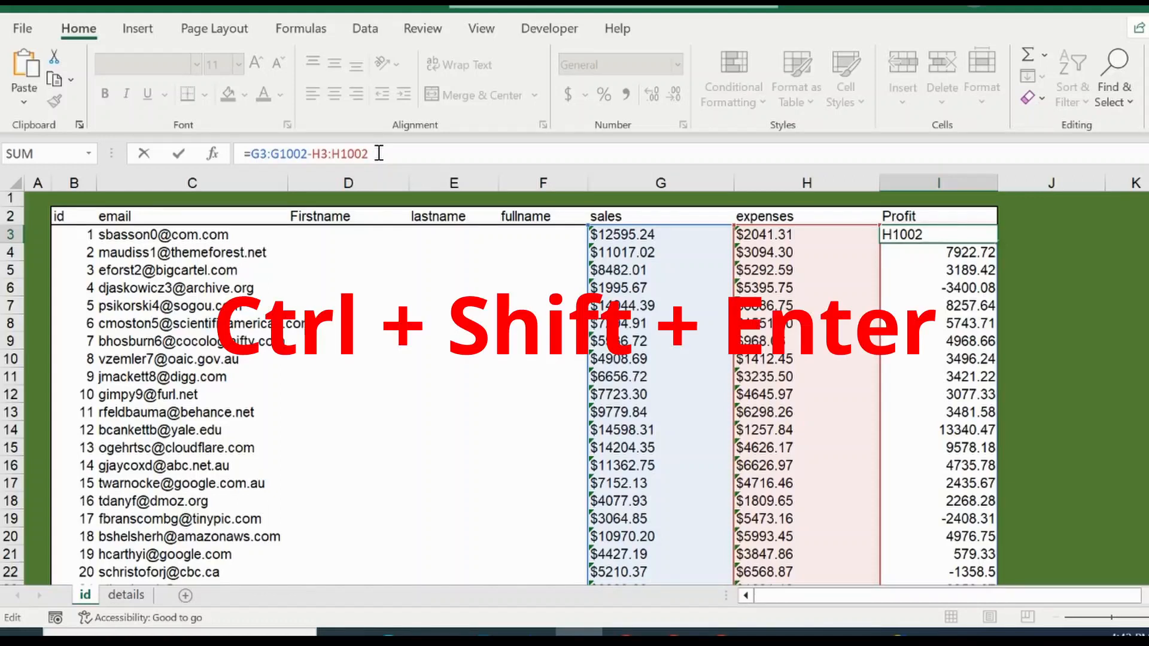
key("ctrl+shift+Return")
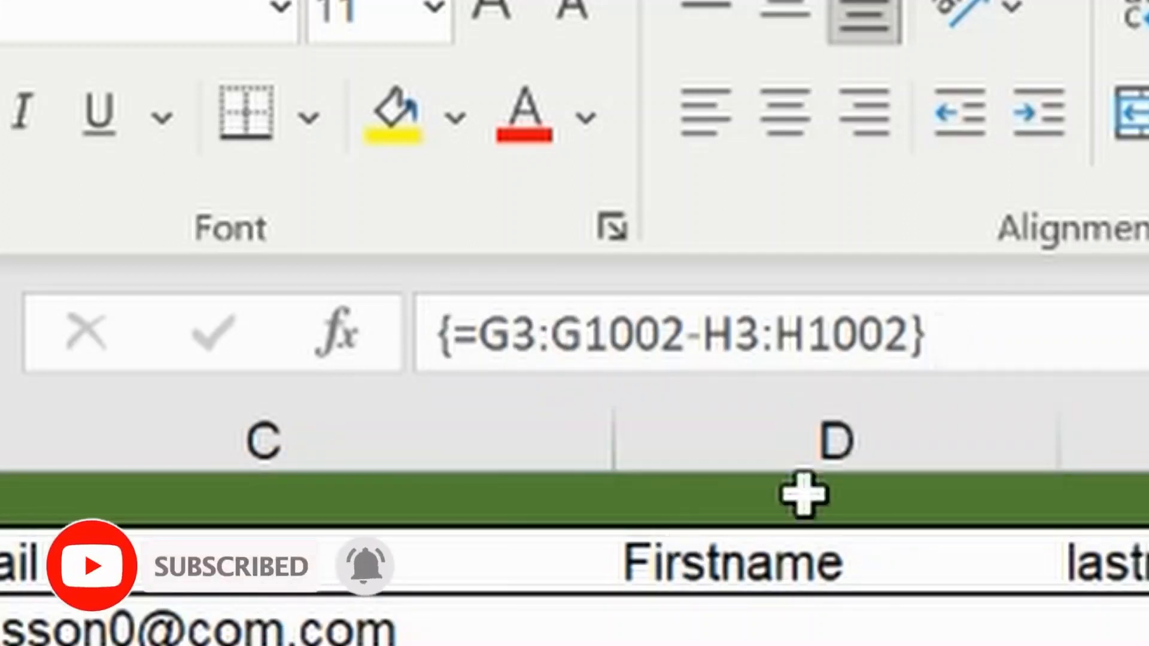
Step: Try to commit the I3 array formula as an ordinary formula, cancel it, and recommit it as an array formula
left_click(980, 334)
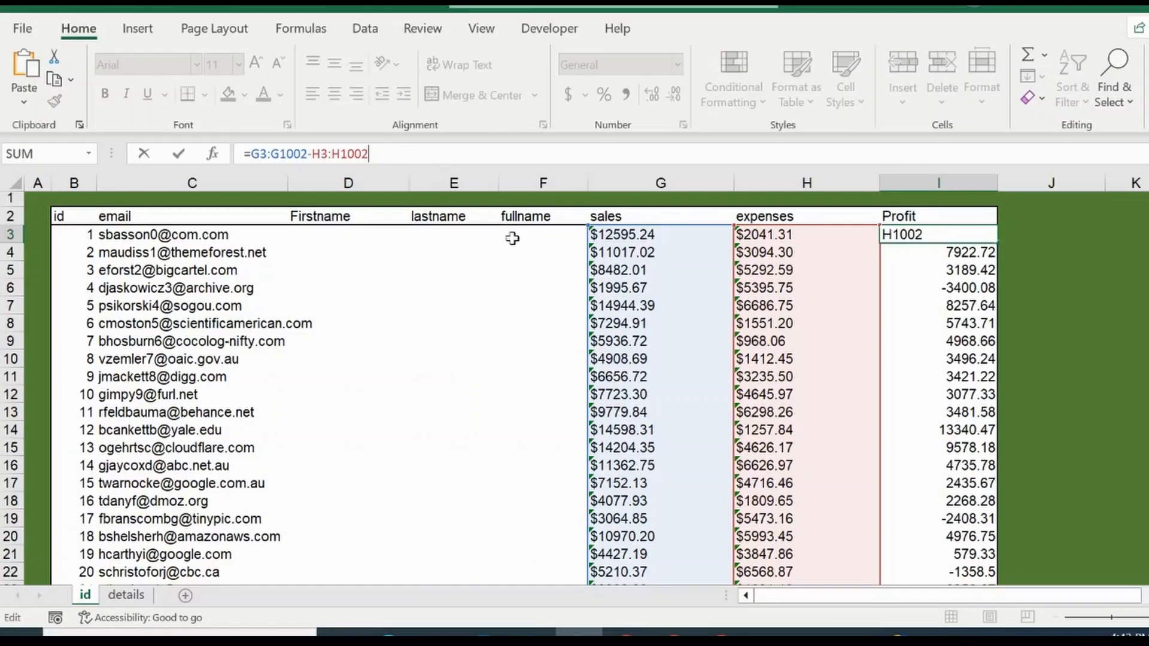
key("Return")
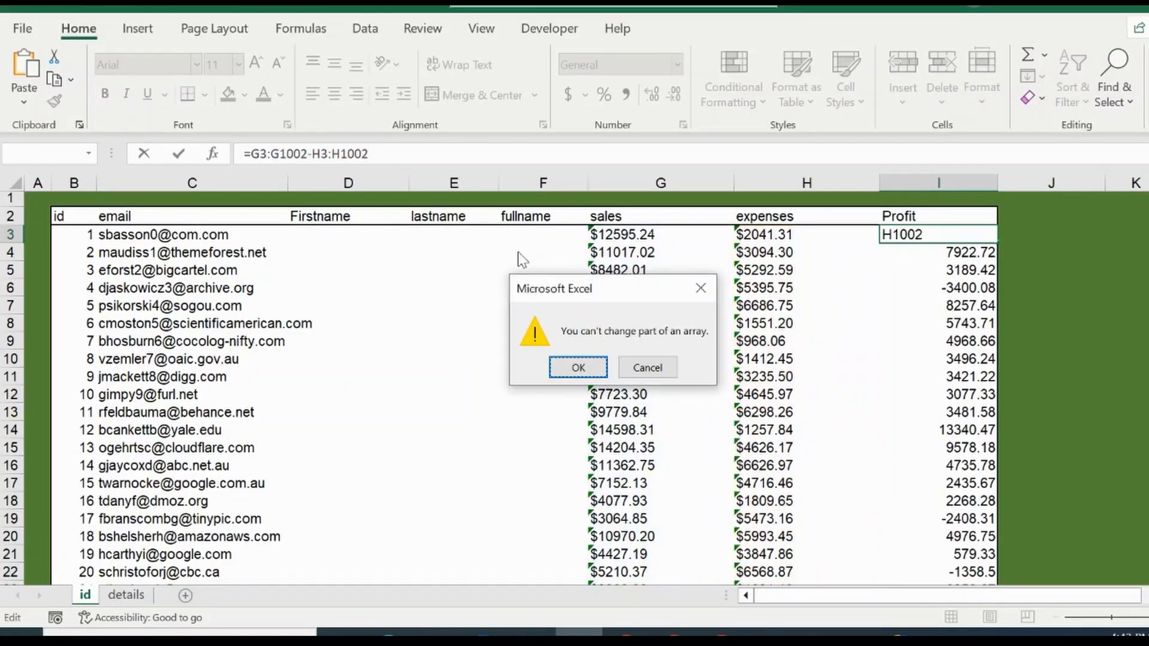
key("Escape")
key("Escape")
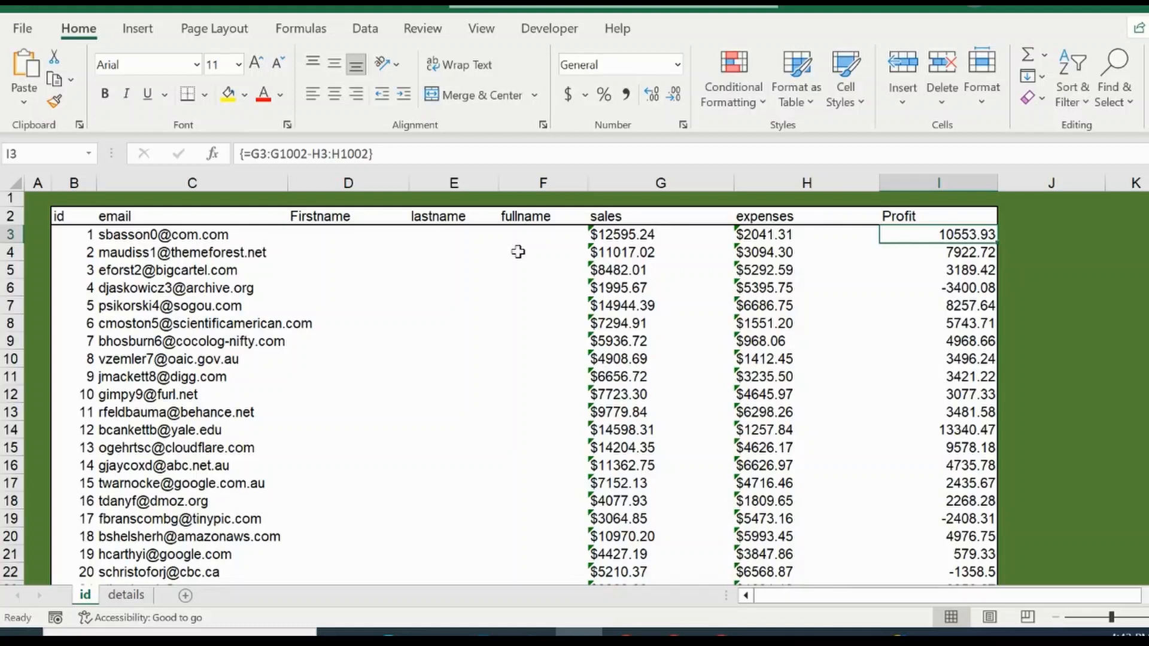
left_click(386, 152)
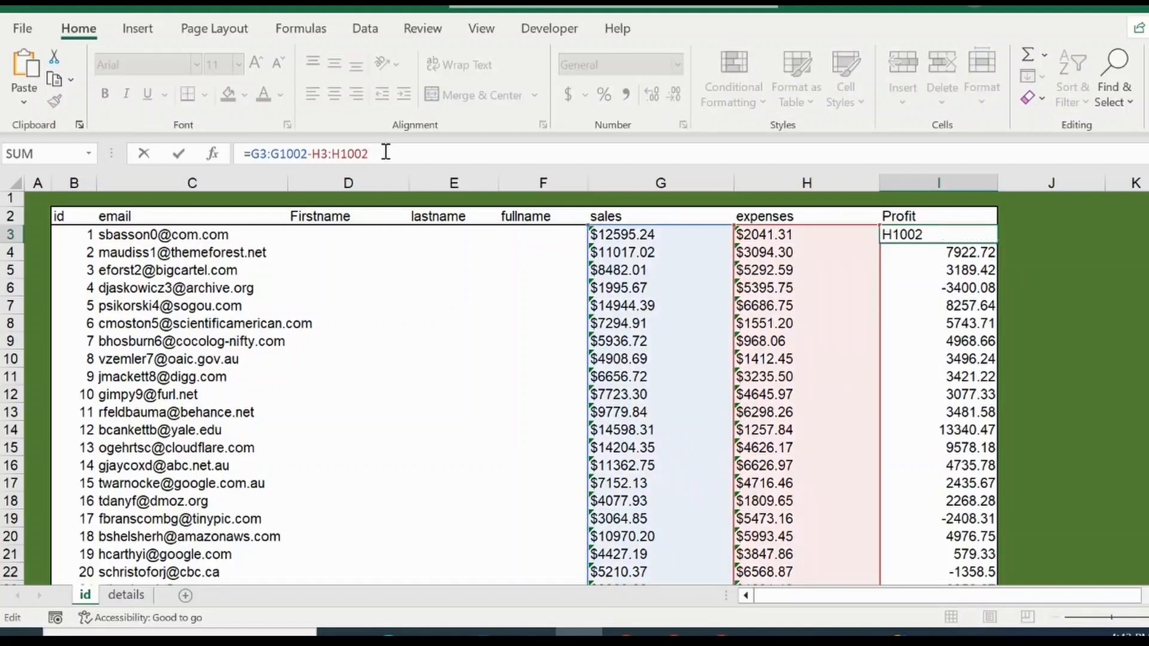
key("ctrl+shift+Return")
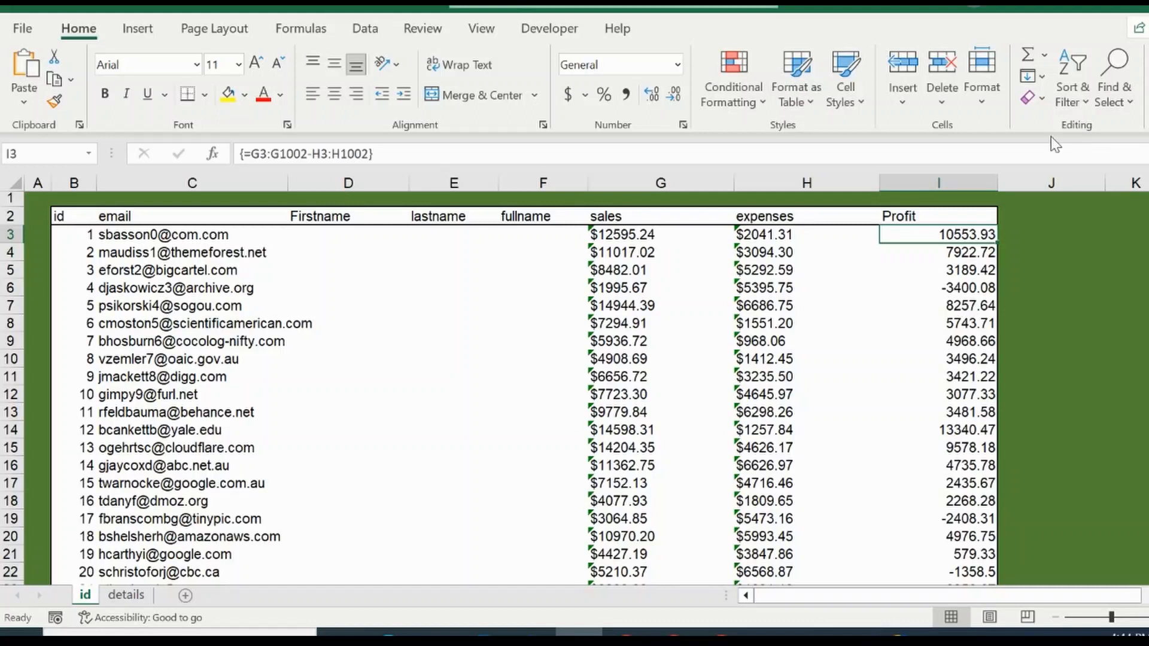
Step: Look down the Profit column's array results and return to the top of the column at I1
left_click_drag(963, 237, 963, 580)
key("ctrl+Up")
key("ctrl+Up")
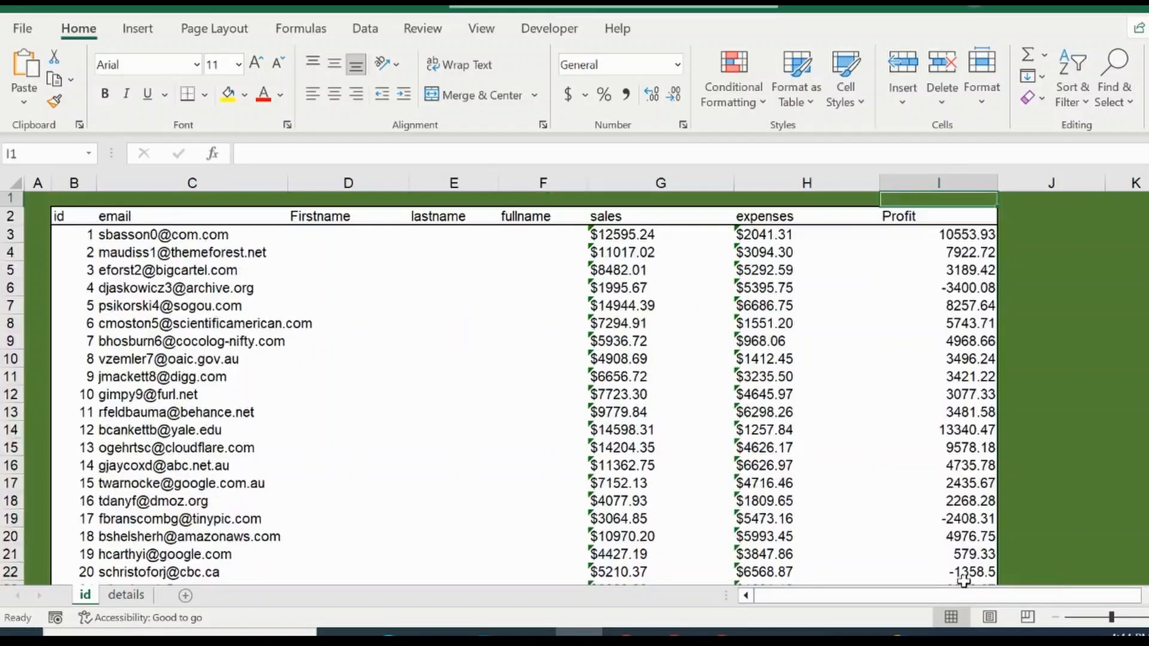
Step: Try to delete only cell I3 from the Profit column's array formula and dismiss the message
key("Down")
key("Down")
key("Delete")
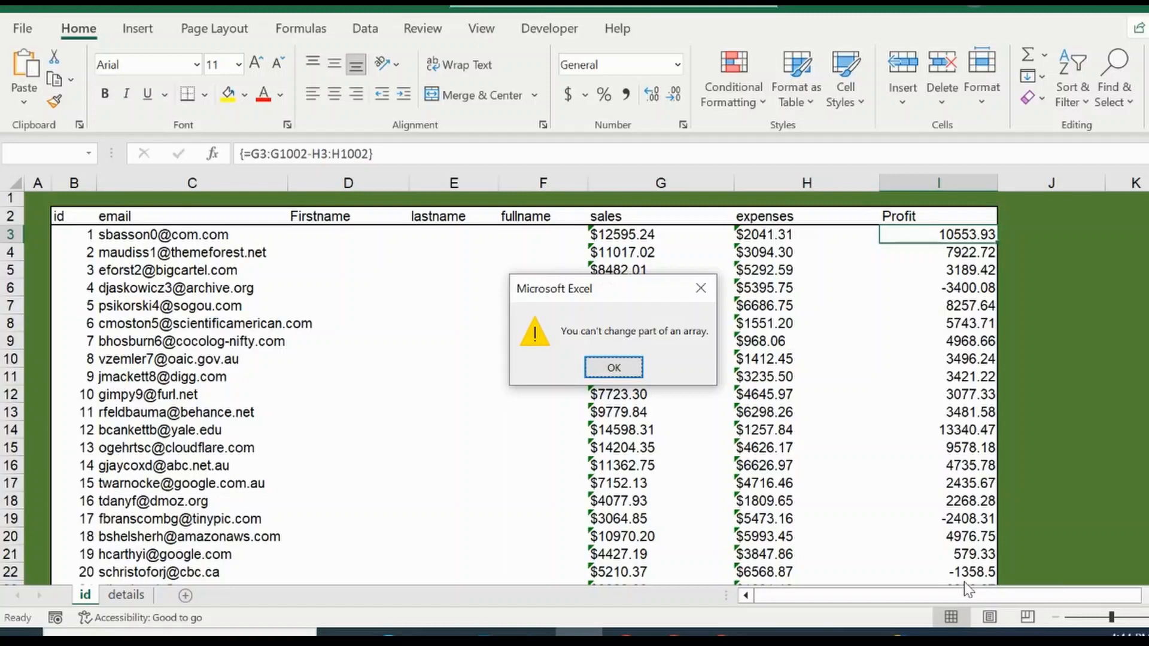
key("Return")
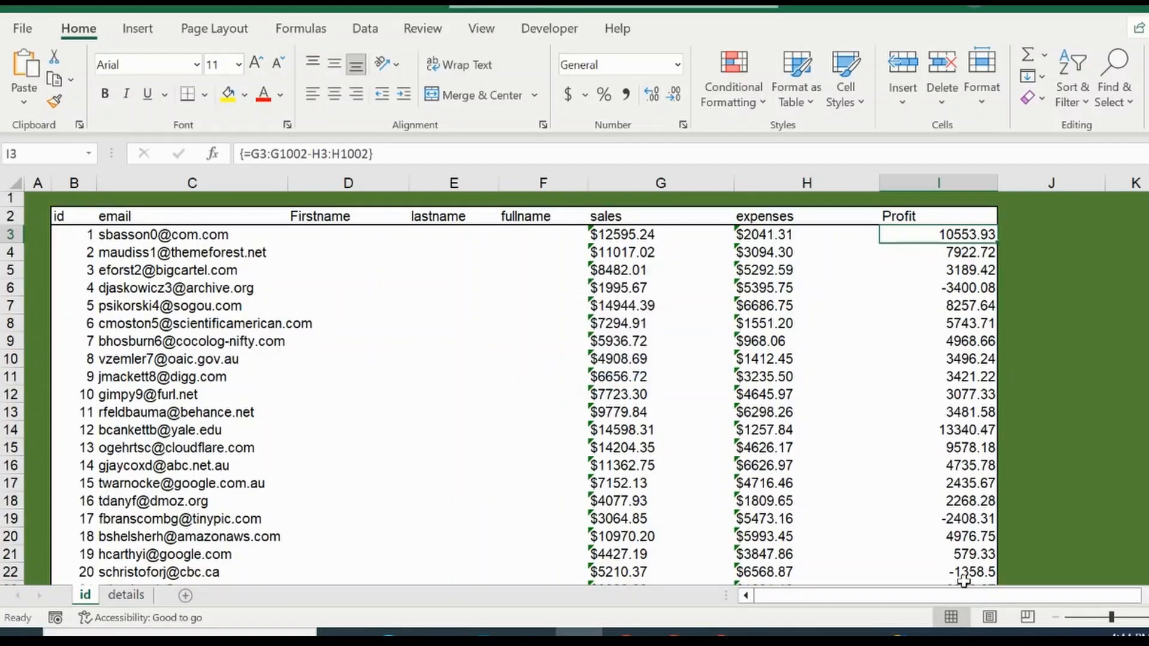
Step: Try to overwrite the array result in cell I7 with arbitrary text, and cancel the entry
key("Down")
key("Down")
key("Down")
key("Down")
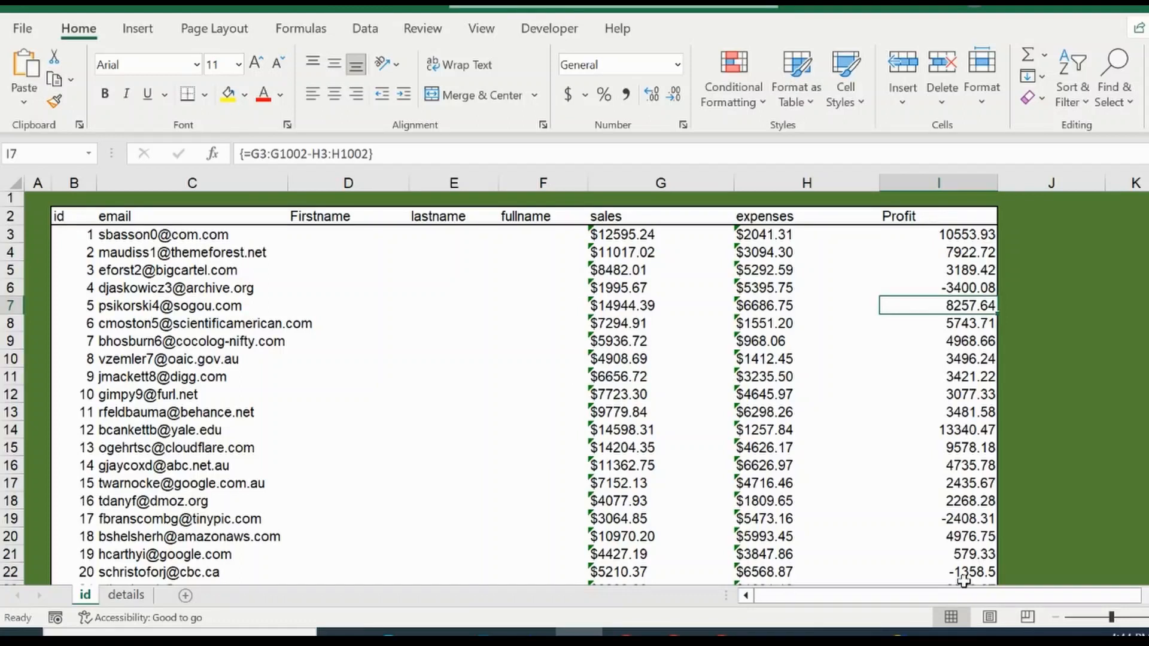
type("ffffff")
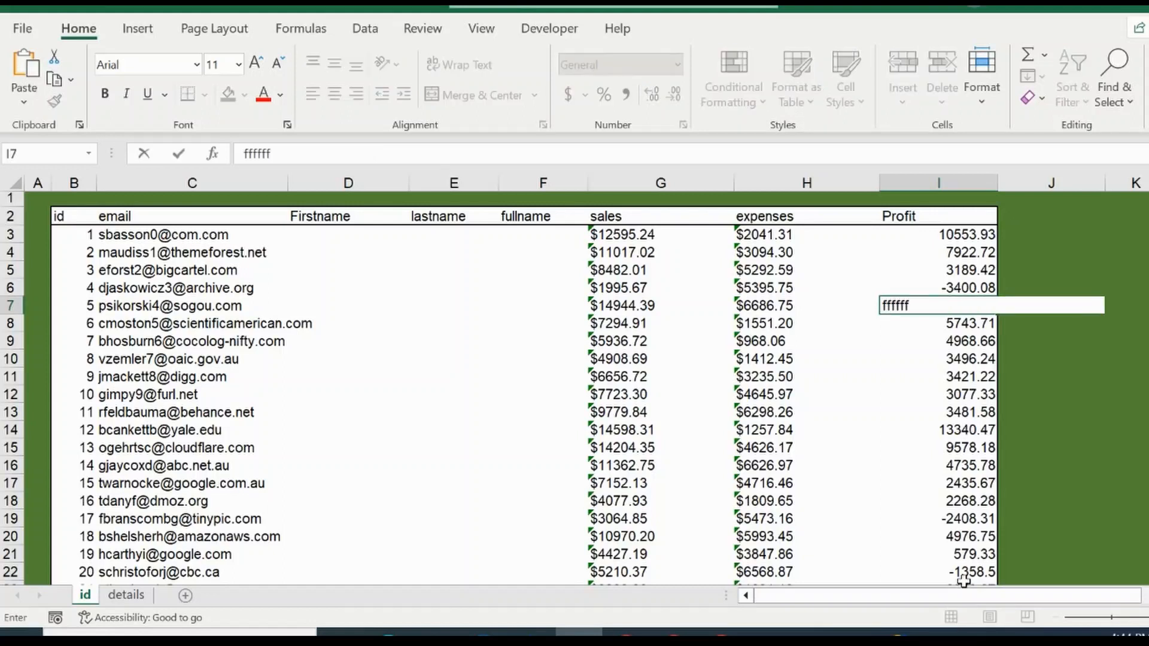
key("Return")
key("Escape")
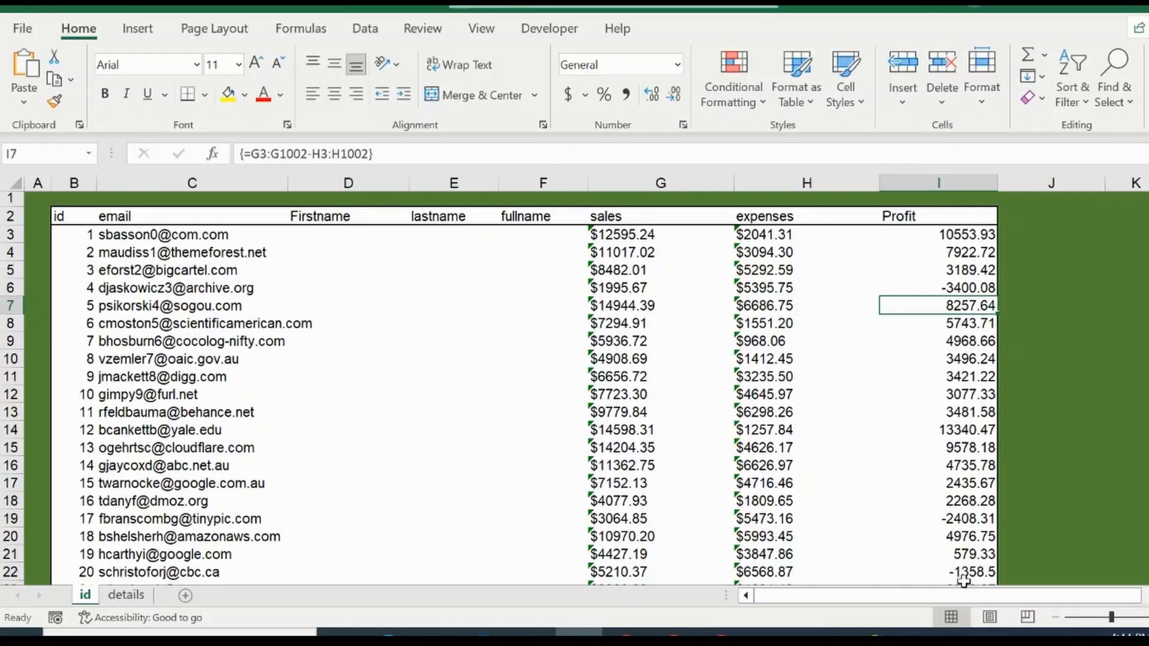
Step: Try to commit the formula in I3 as an ordinary formula and cancel the edit
left_click(958, 234)
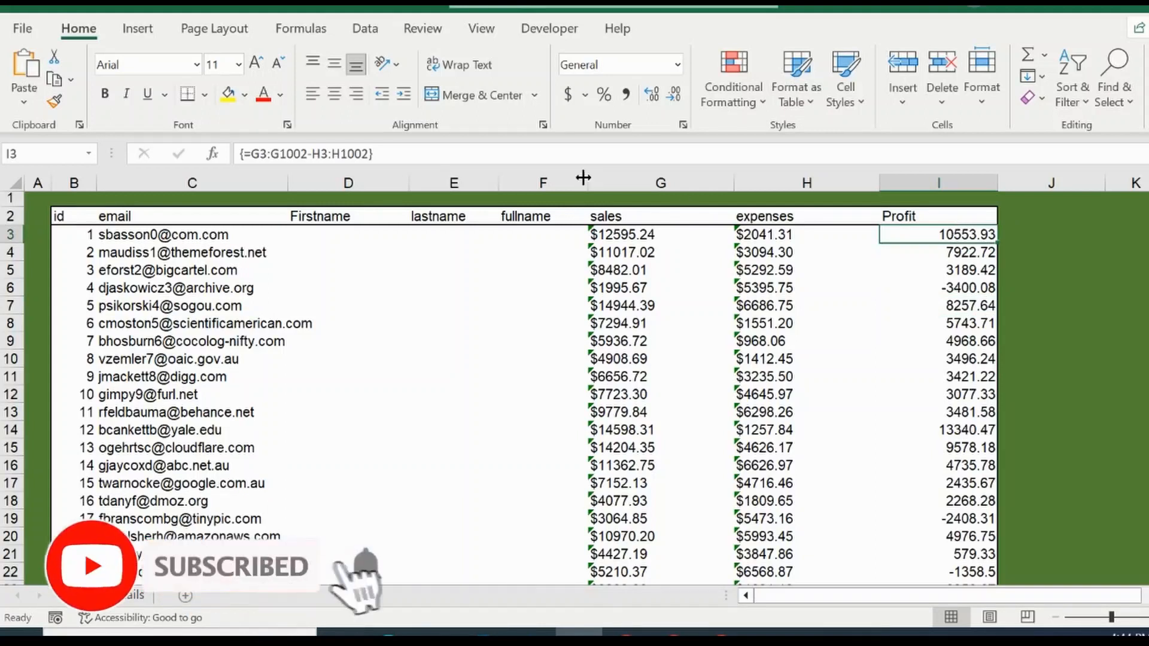
left_click(407, 151)
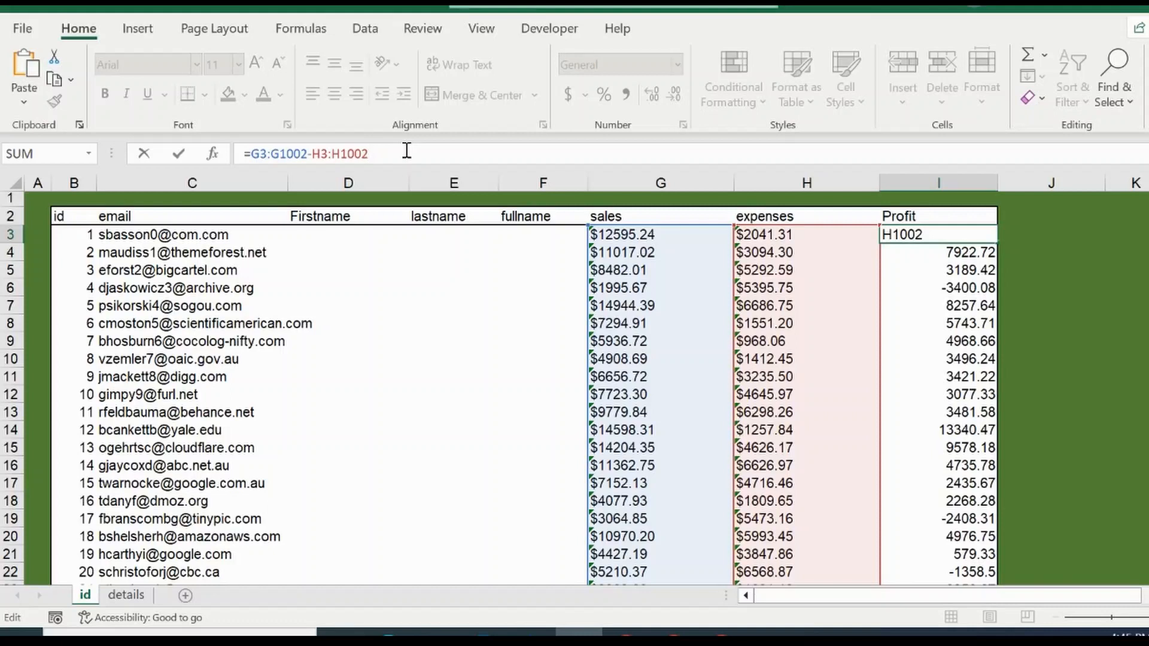
key("Return")
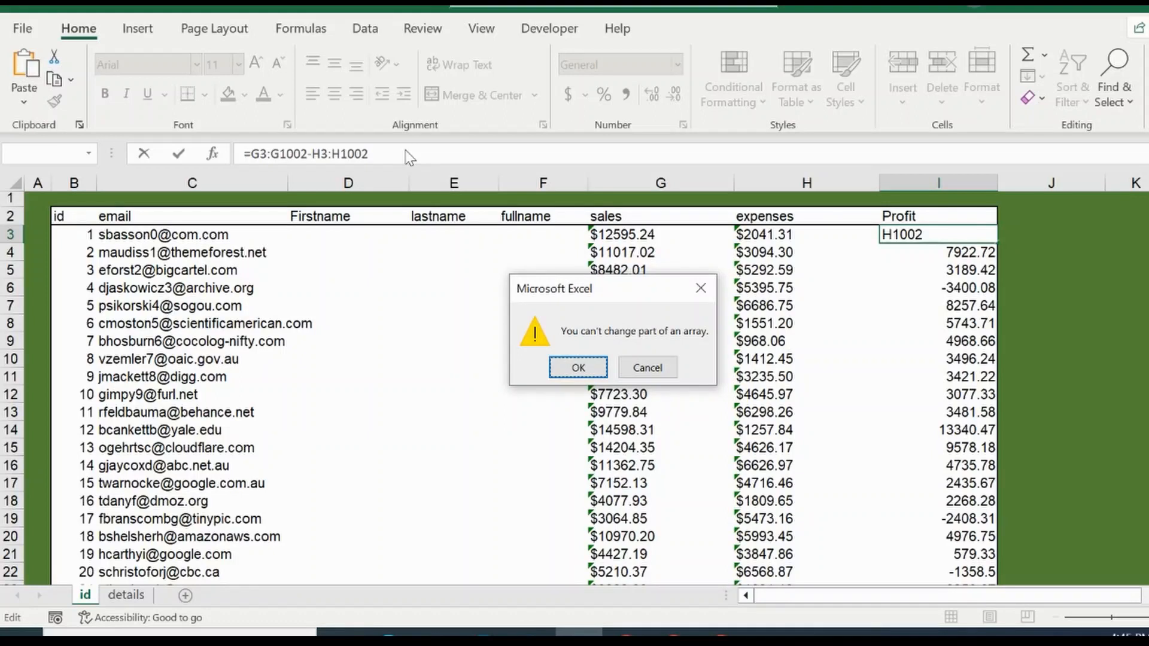
key("Escape")
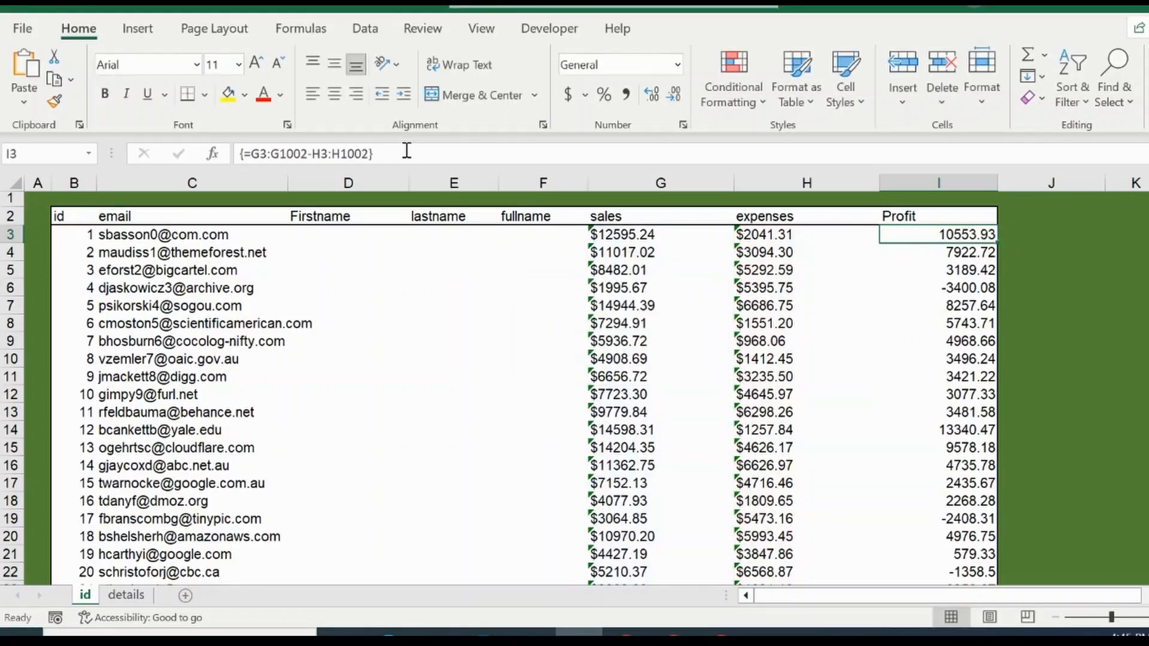
Step: Change the formula in I3 to =G3:G1003-H3:H1003 and commit it as a legacy array formula
left_click(406, 151)
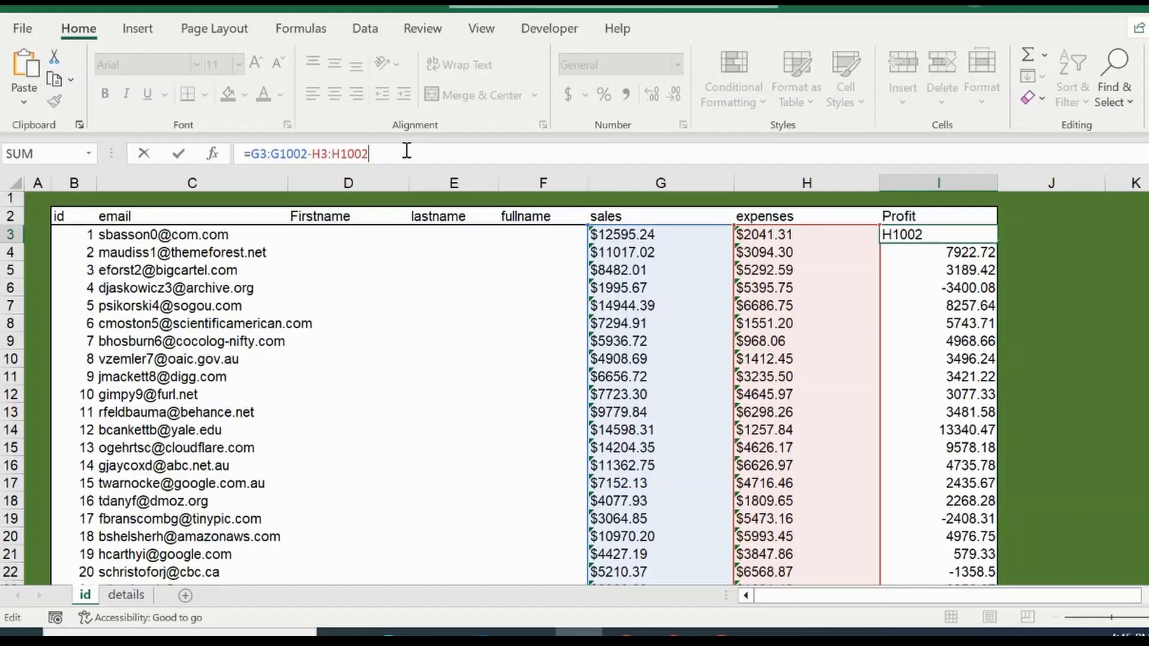
key("BackSpace")
type("3")
left_click(307, 153)
key("BackSpace")
type("3")
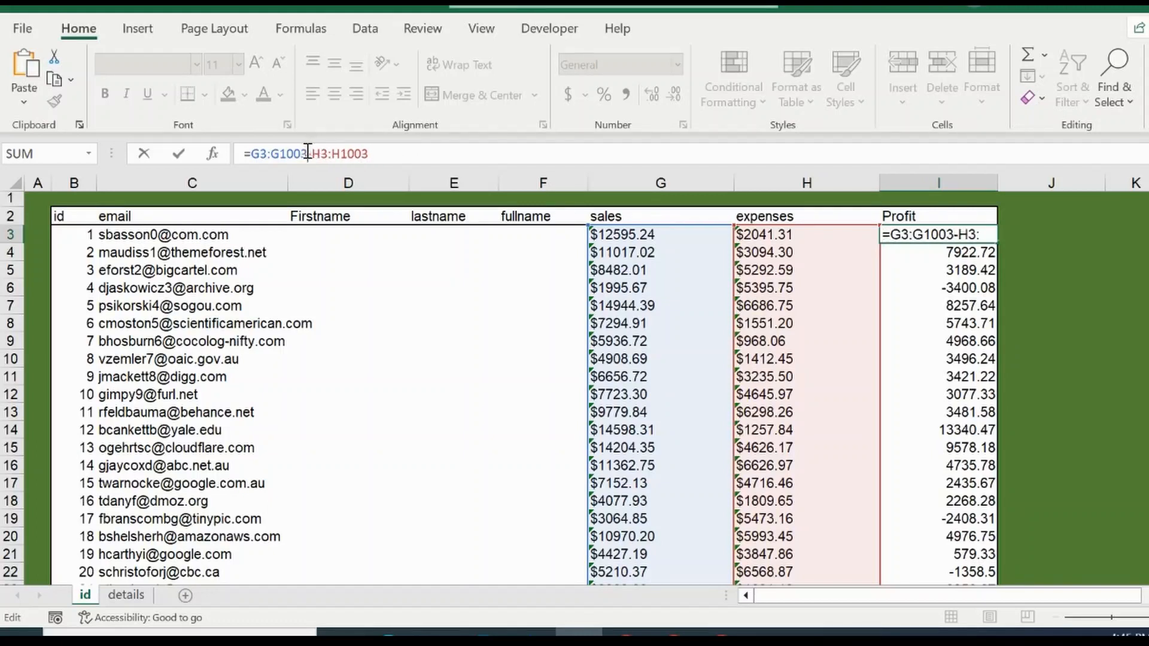
key("Return")
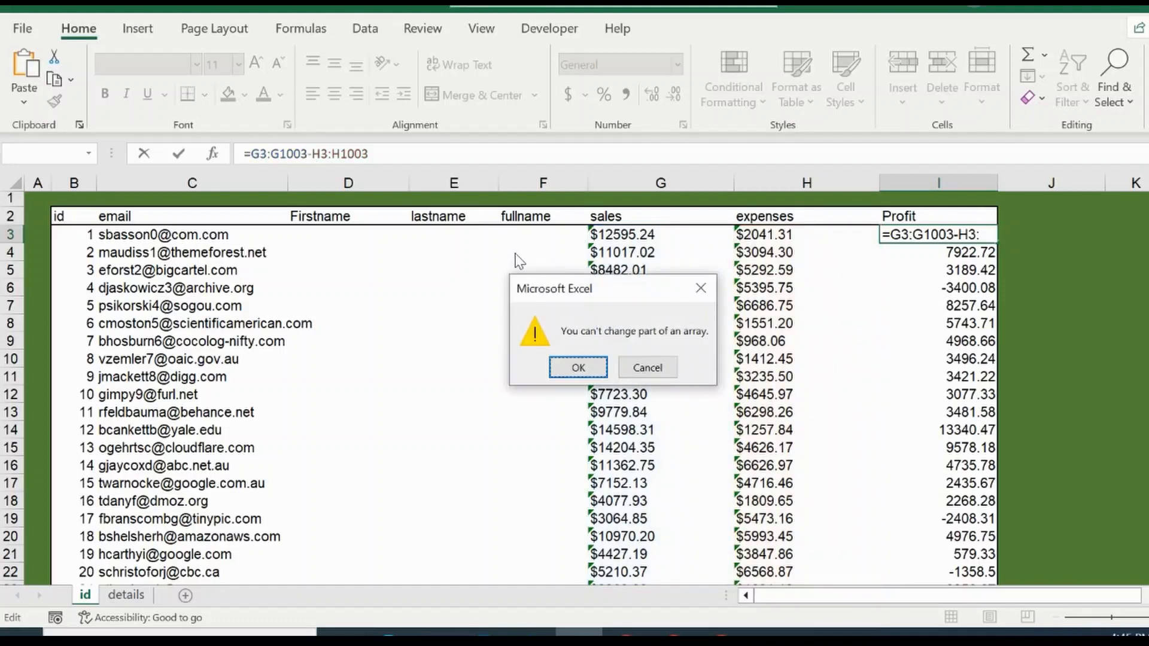
left_click(578, 368)
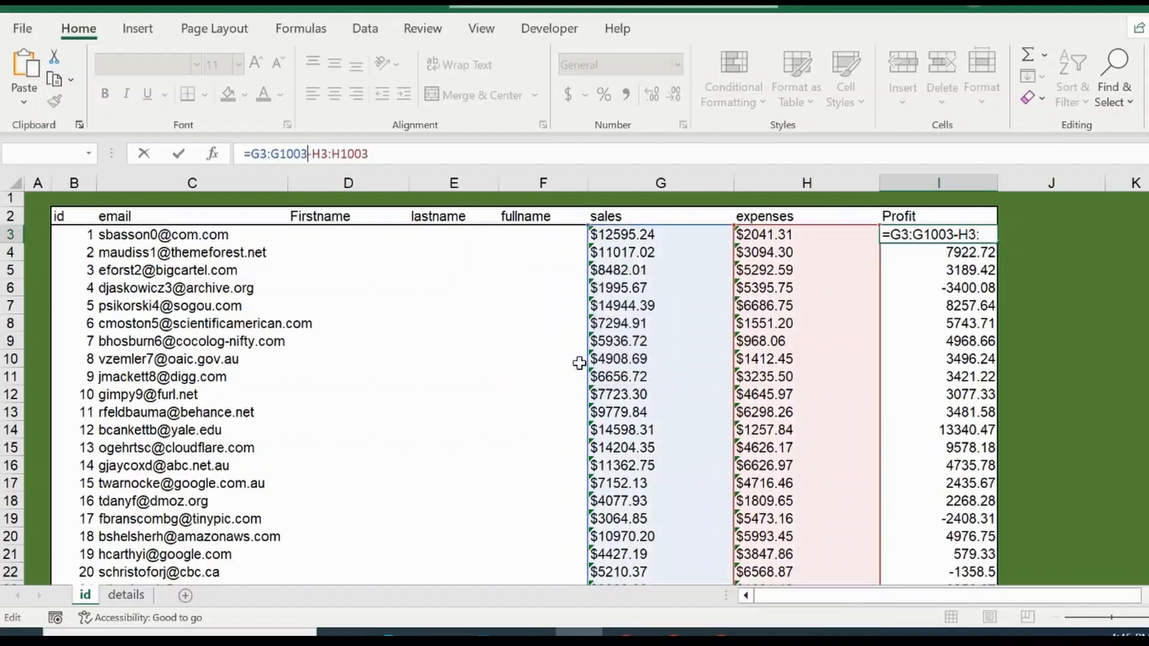
left_click(403, 148)
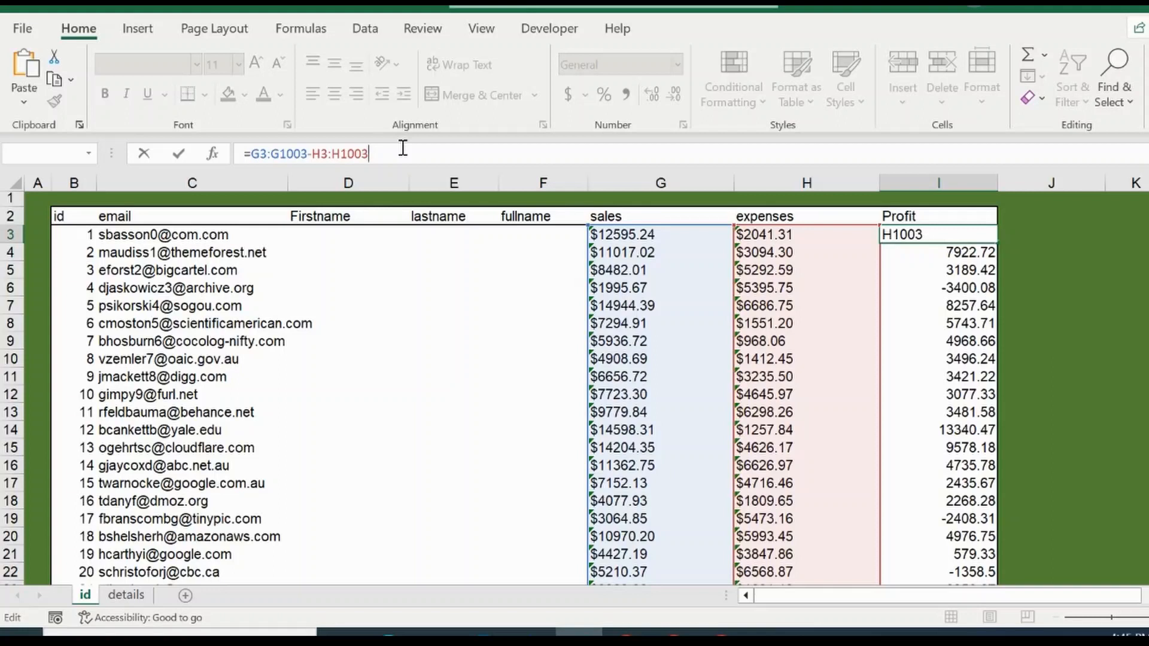
key("ctrl+shift+Return")
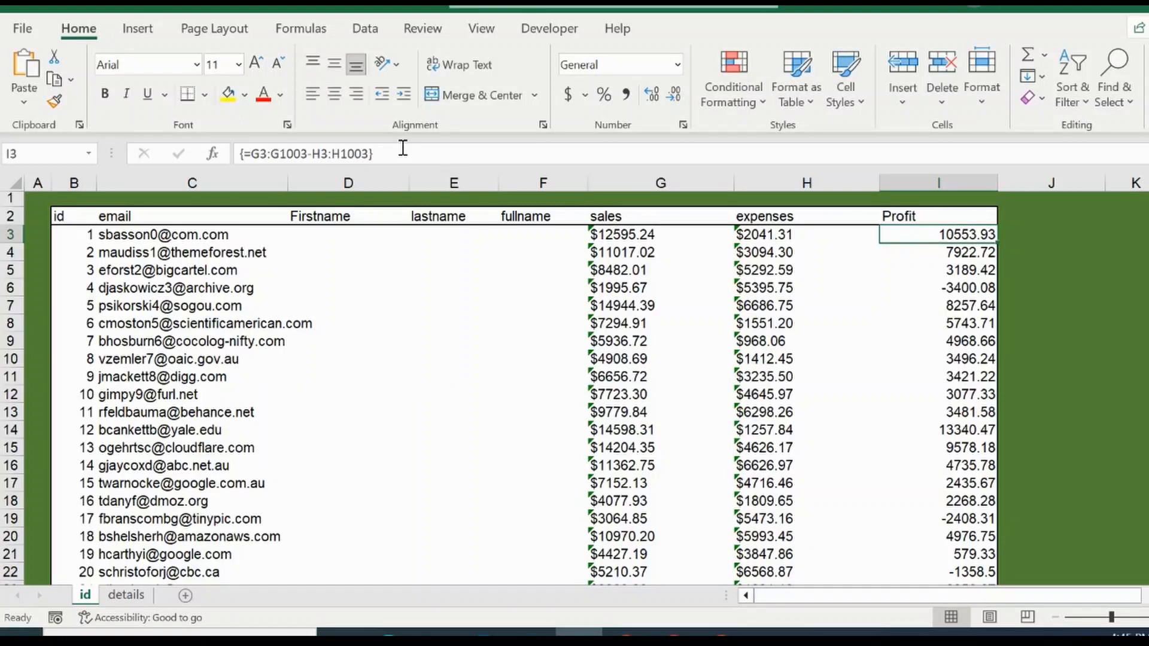
Step: Examine the formula in the cells down the Profit column to see whether the edited ranges apply throughout
key("Down")
key("Down")
key("Down")
key("Down")
key("Down")
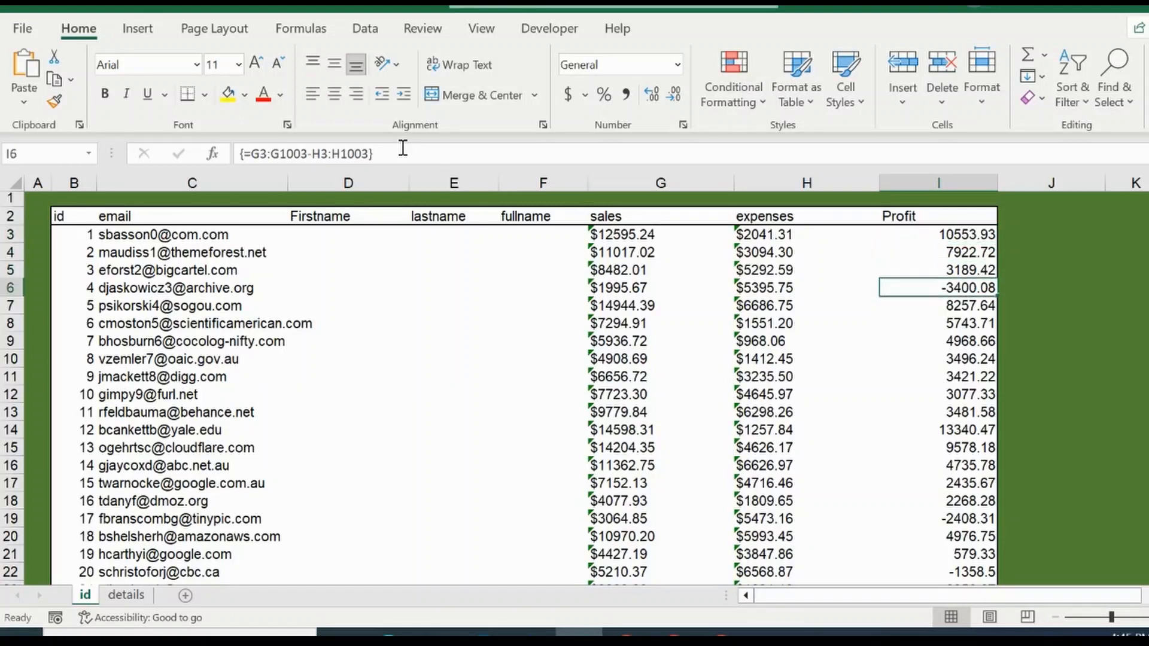
key("Down")
key("Down")
key("Down")
key("Down")
key("Down")
key("Down")
key("Down")
key("Down")
key("Down")
key("Down")
key("Down")
key("Down")
key("Down")
key("Down")
key("Down")
key("Down")
key("Down")
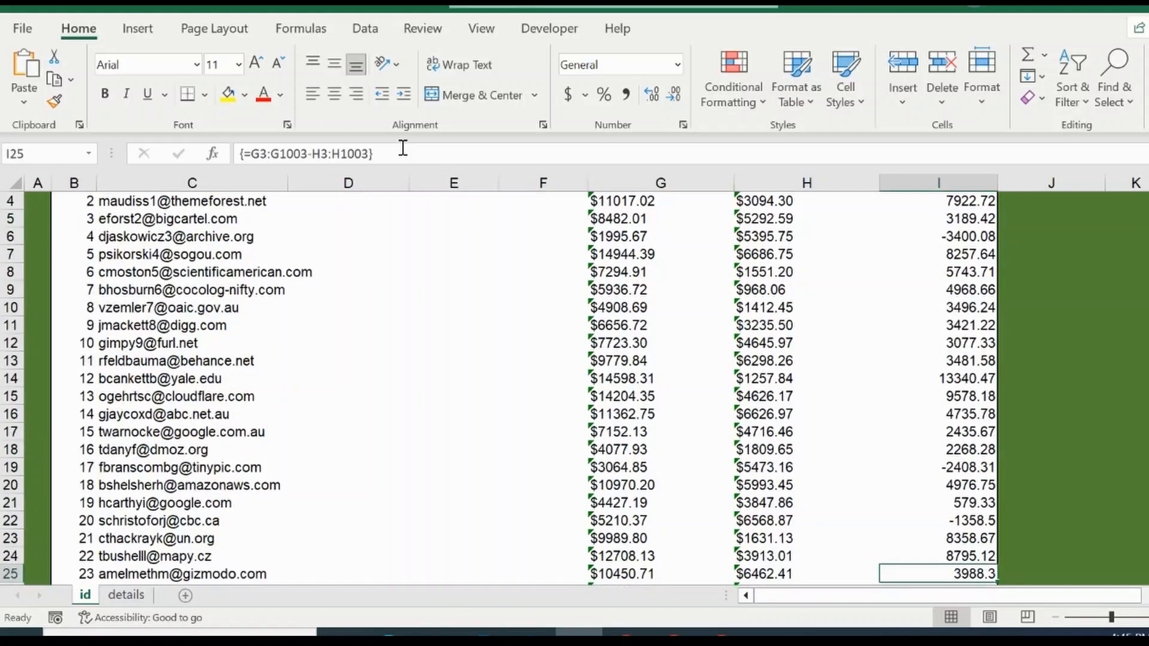
key("Down")
key("Down")
key("Down")
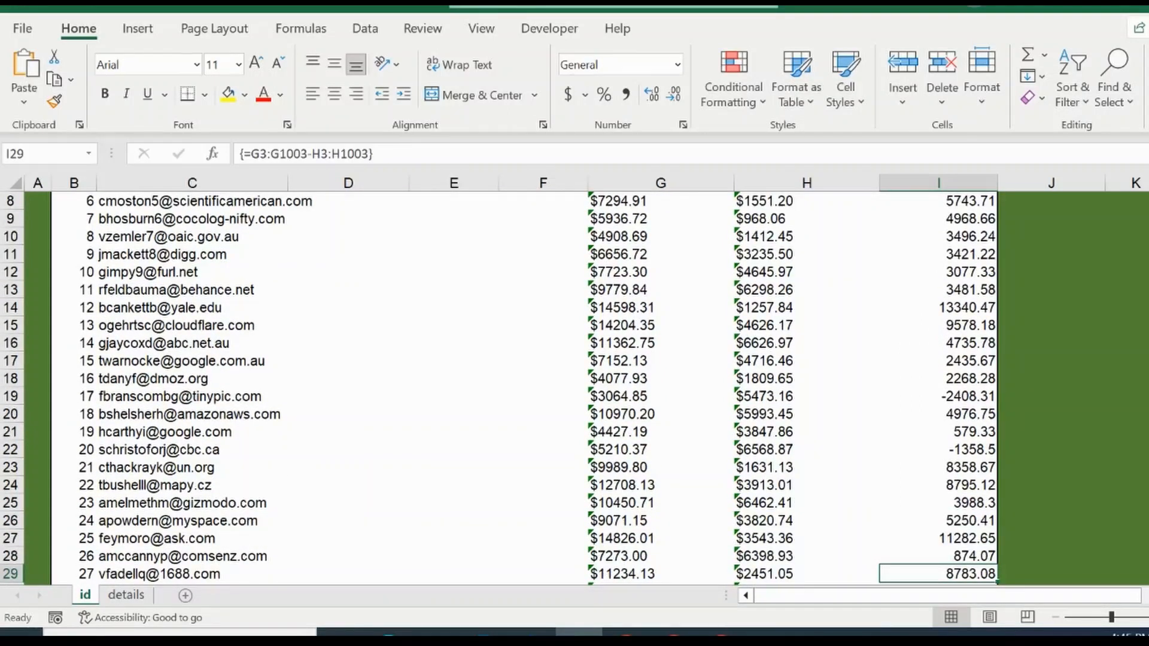
scroll(961, 227, "up", 3)
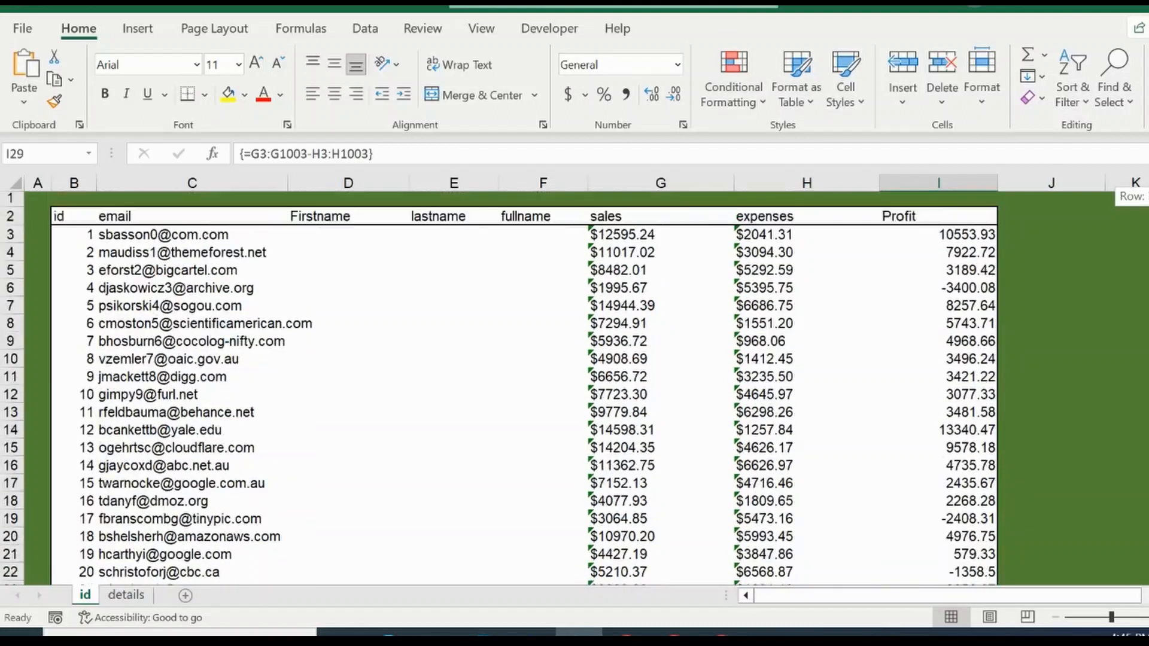
Step: Try to commit I3's array formula with the row 1003 ranges as an ordinary formula, and cancel it
left_click(960, 228)
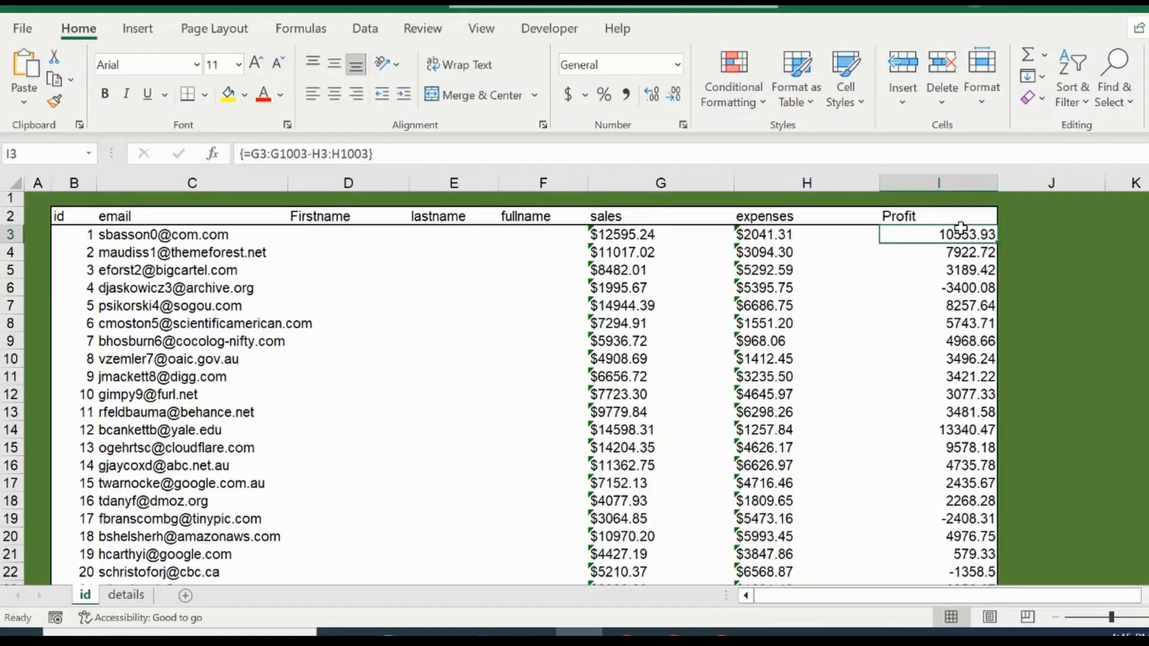
left_click(323, 154)
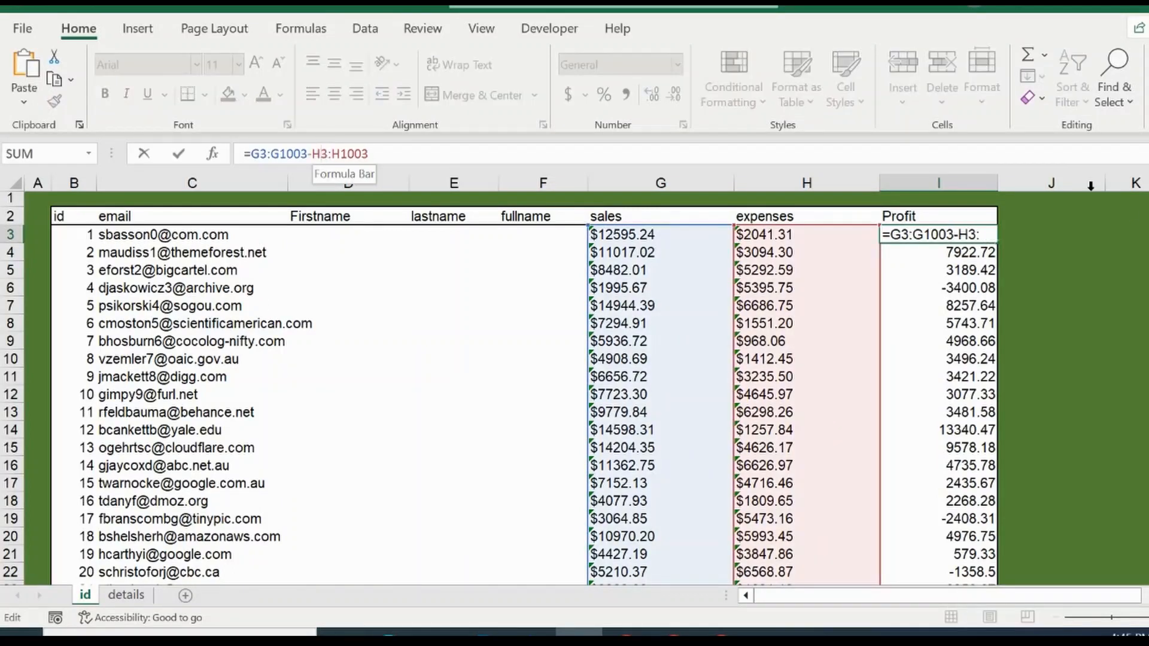
key("Return")
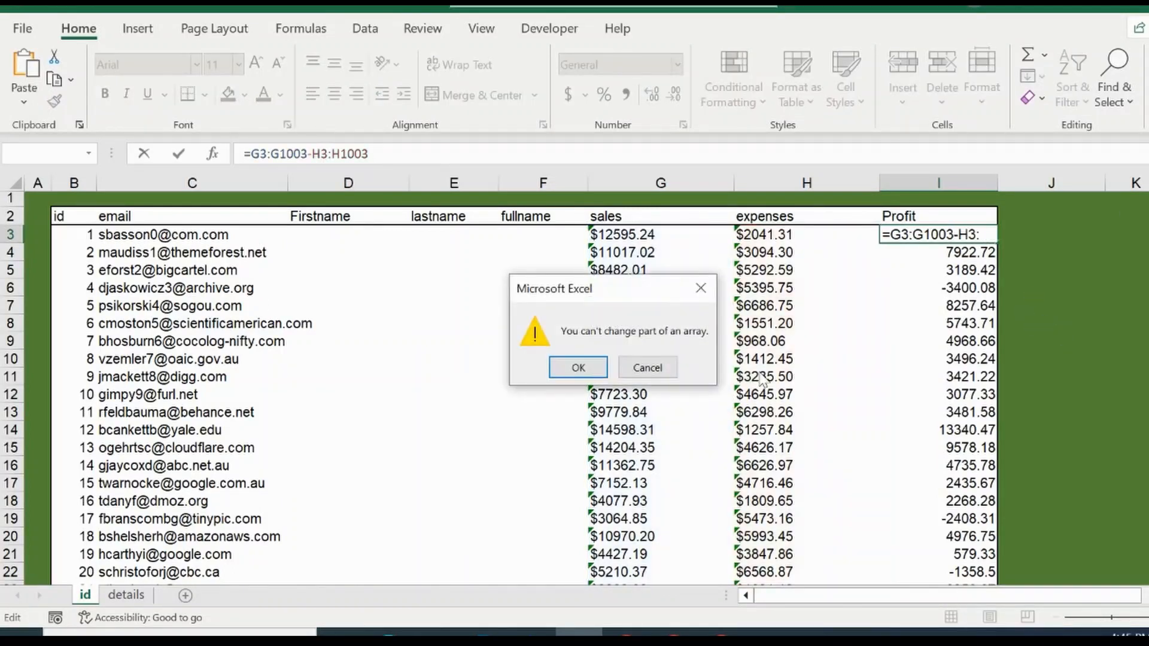
key("Escape")
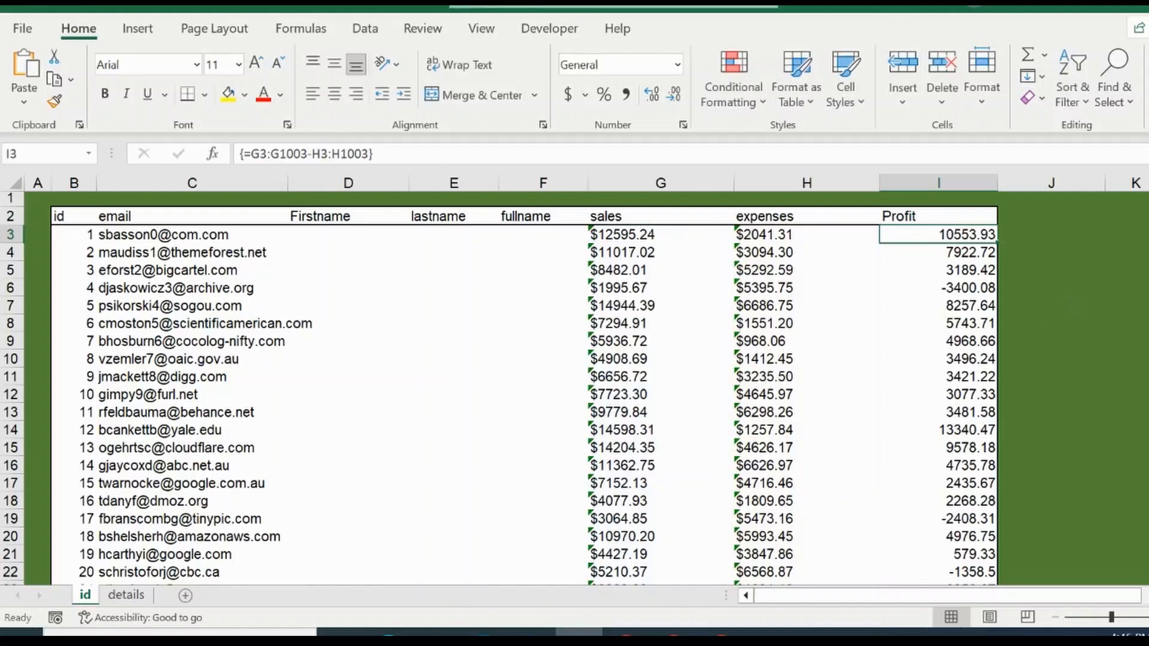
Step: From cell I995, change the Profit array formula to =G3:G1002-H3:H1002 and commit it as an array formula
scroll(575, 389, "down", 8)
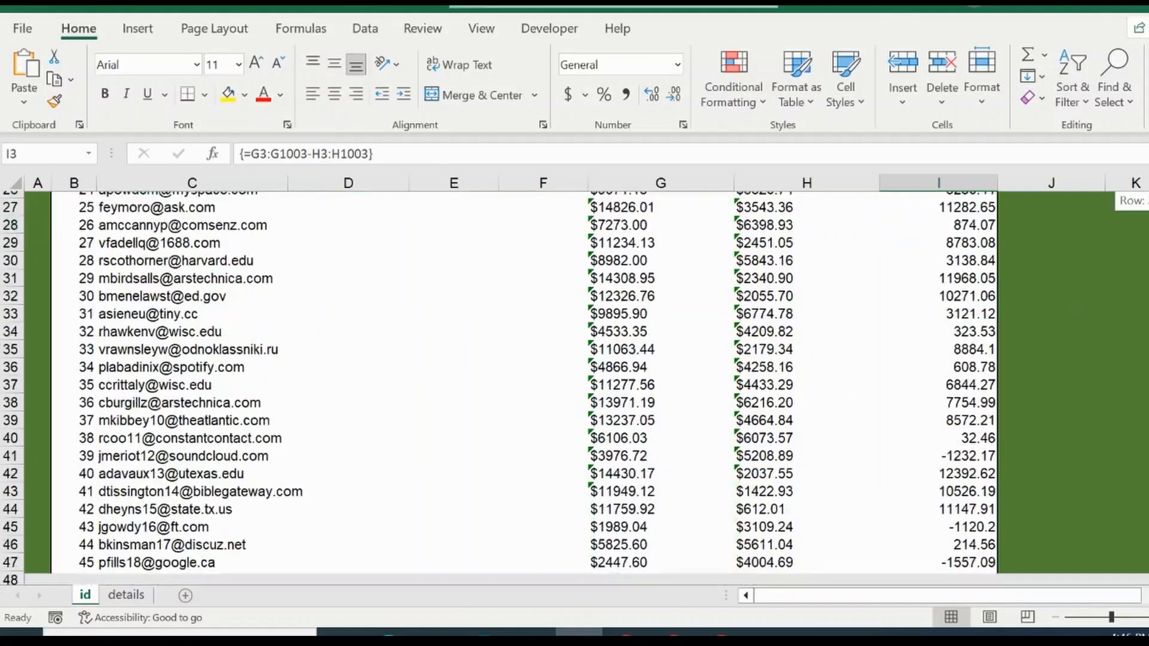
left_click_drag(1148, 216, 1148, 556)
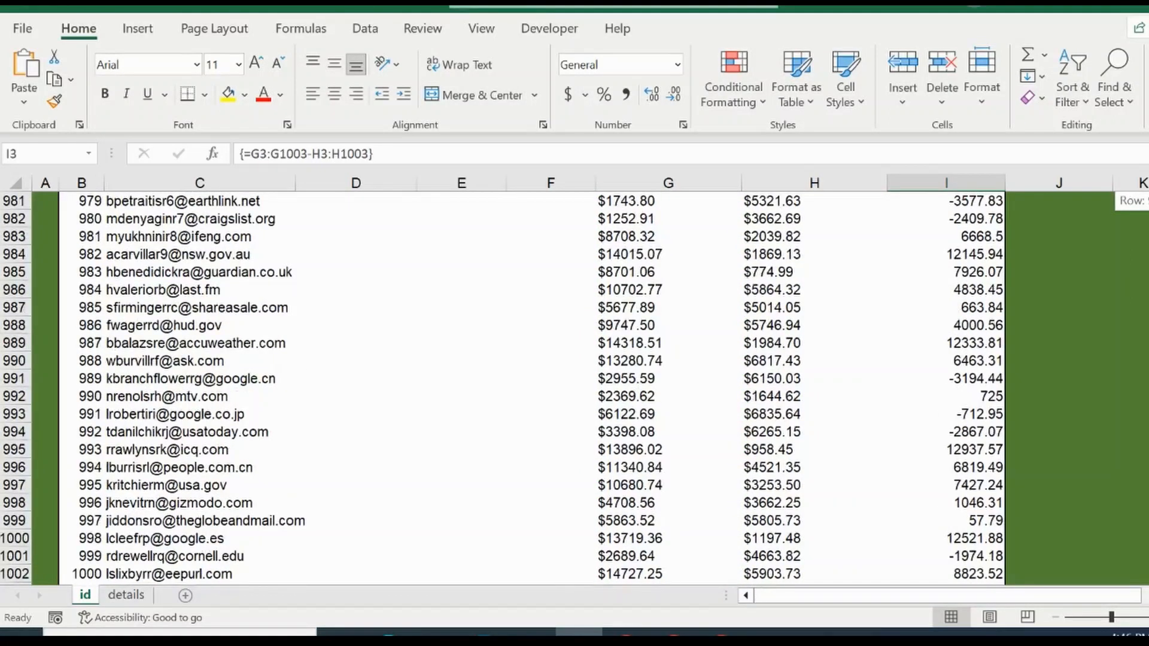
left_click(974, 447)
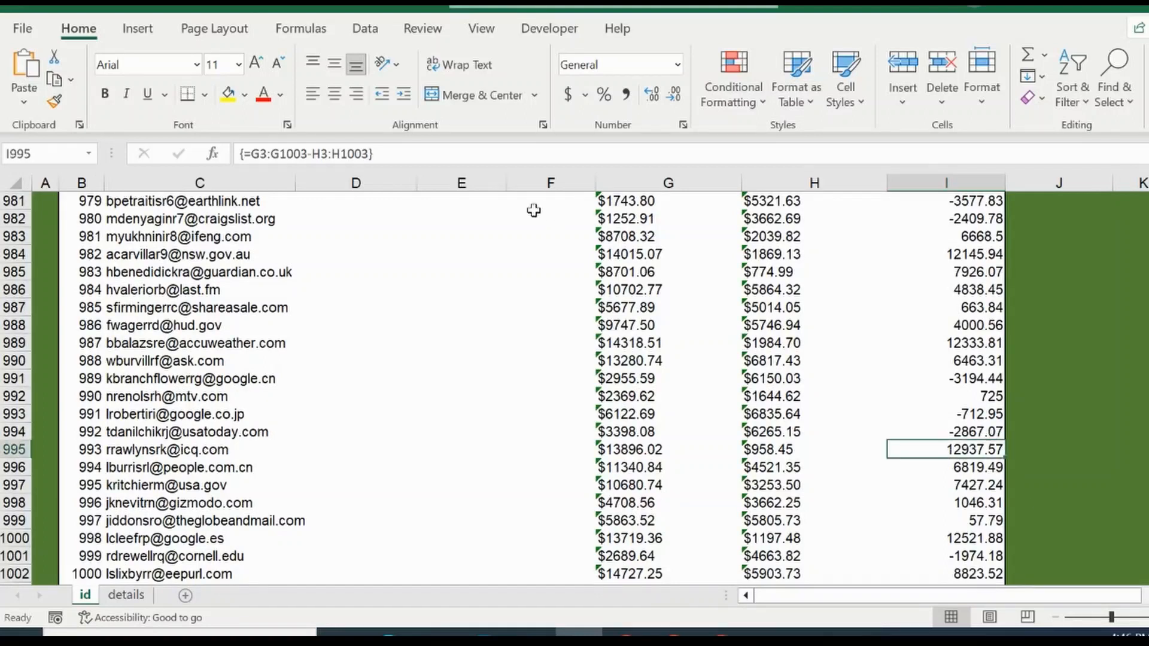
left_click(382, 153)
key("BackSpace")
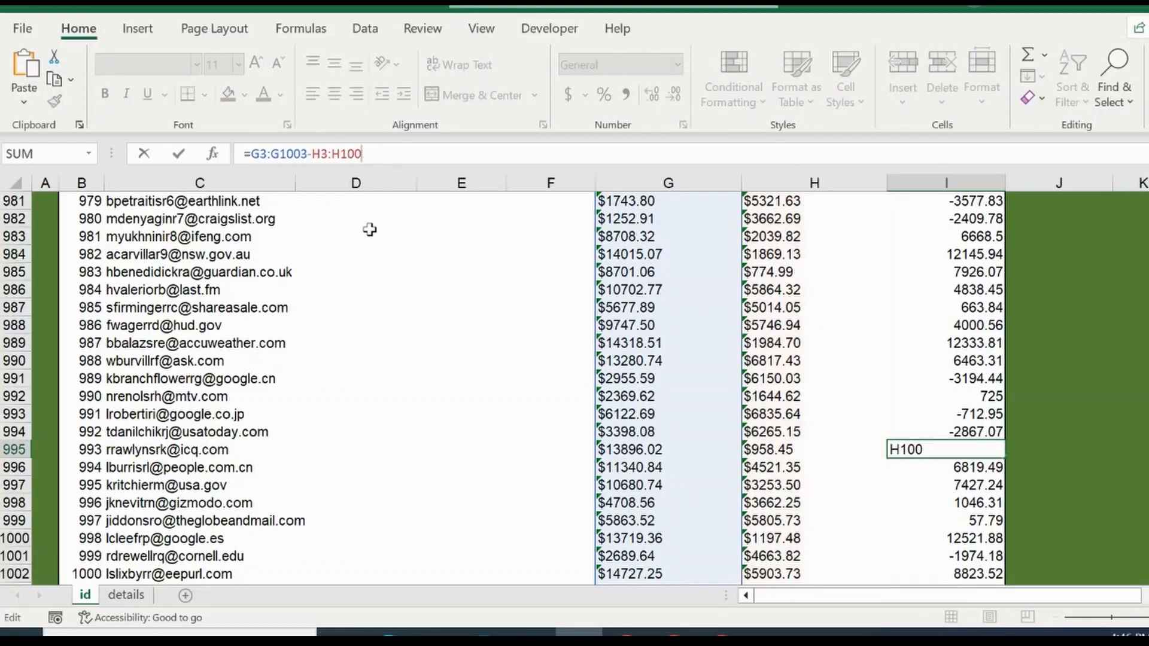
type("2")
key("Left")
key("Left")
key("Left")
key("Left")
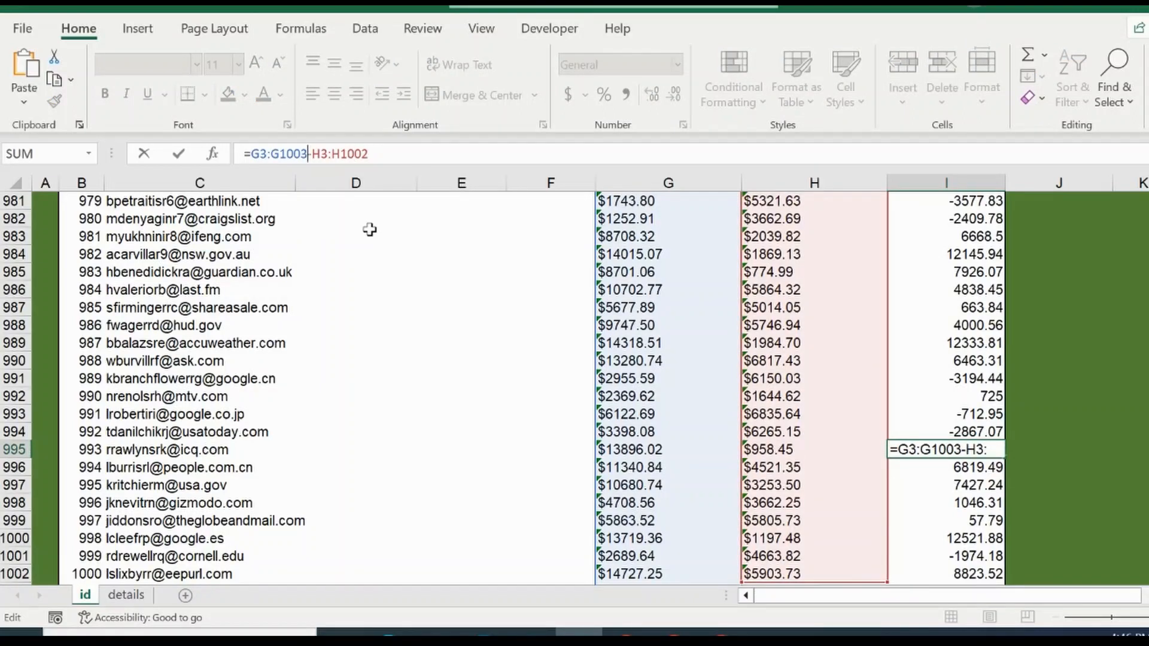
key("BackSpace")
type("2")
key("ctrl+shift+Return")
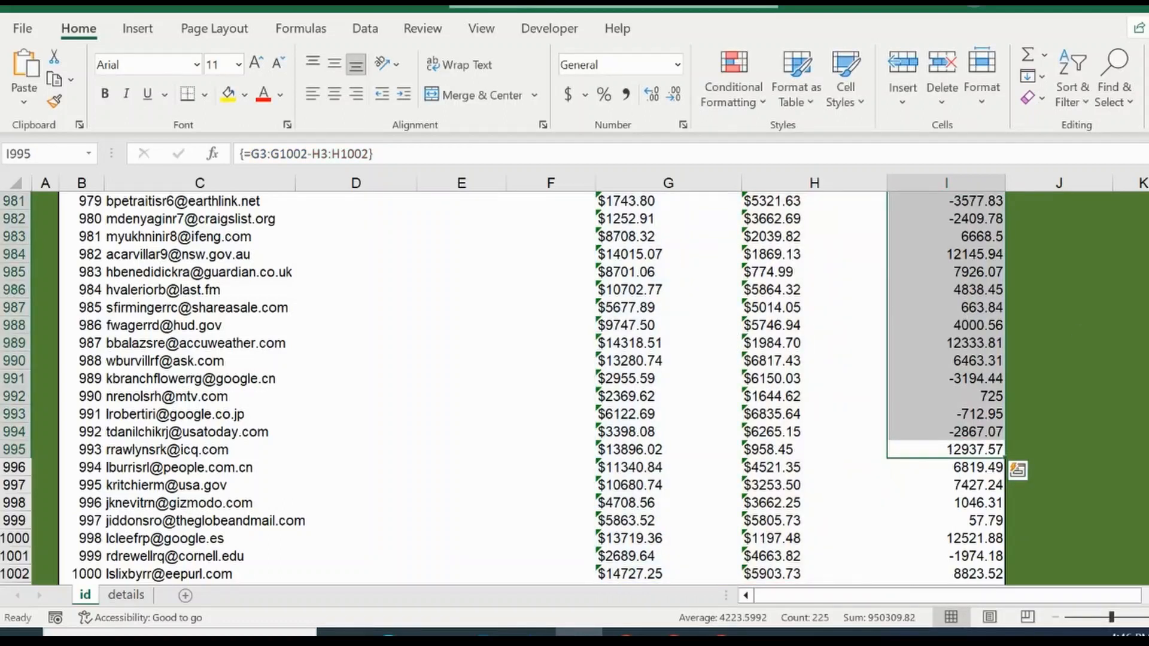
Step: Start a VLOOKUP formula in D3, the first Firstname cell on the id sheet, with B3 as the lookup value
left_click_drag(1148, 563, 1148, 207)
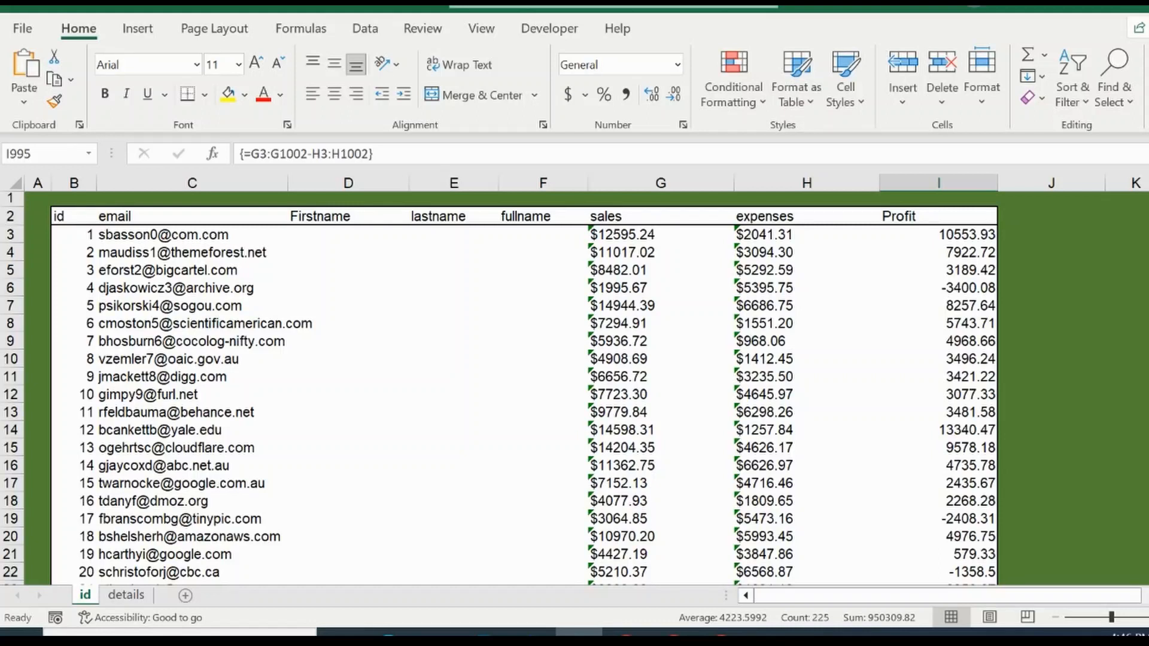
left_click(319, 239)
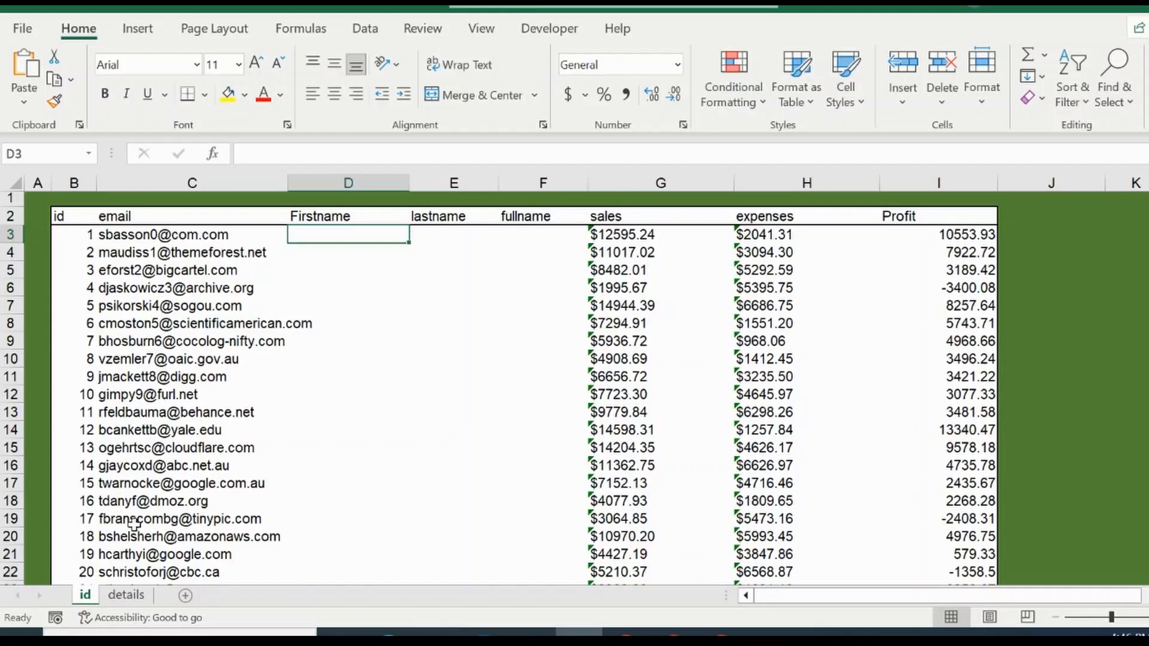
left_click(128, 596)
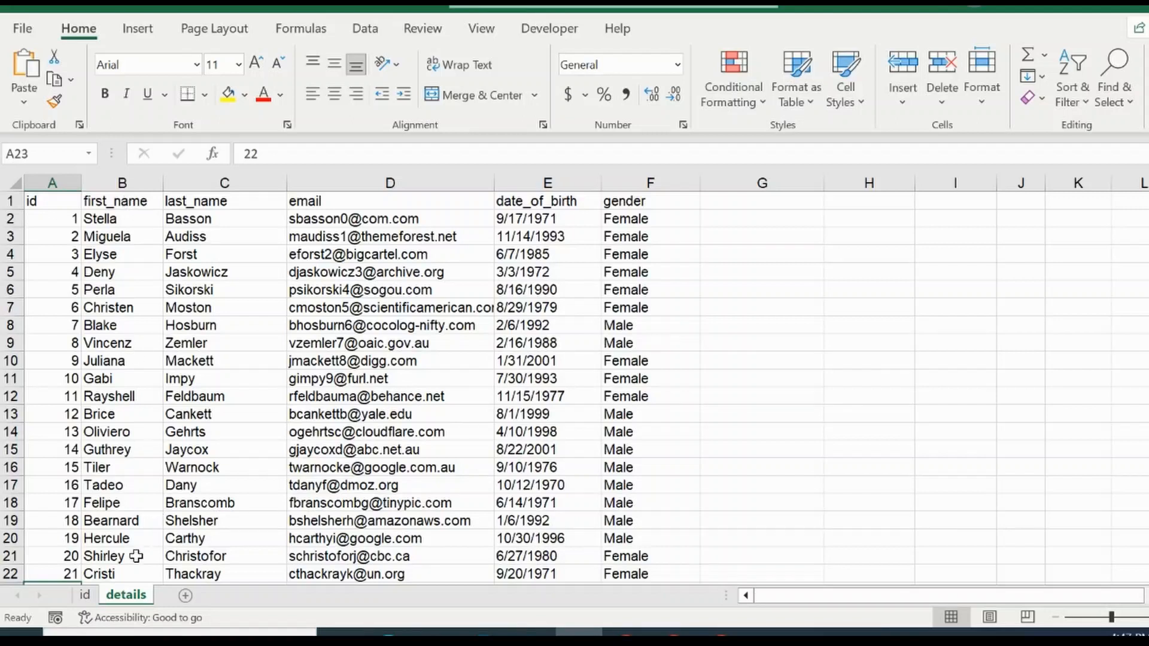
left_click(86, 595)
type("=")
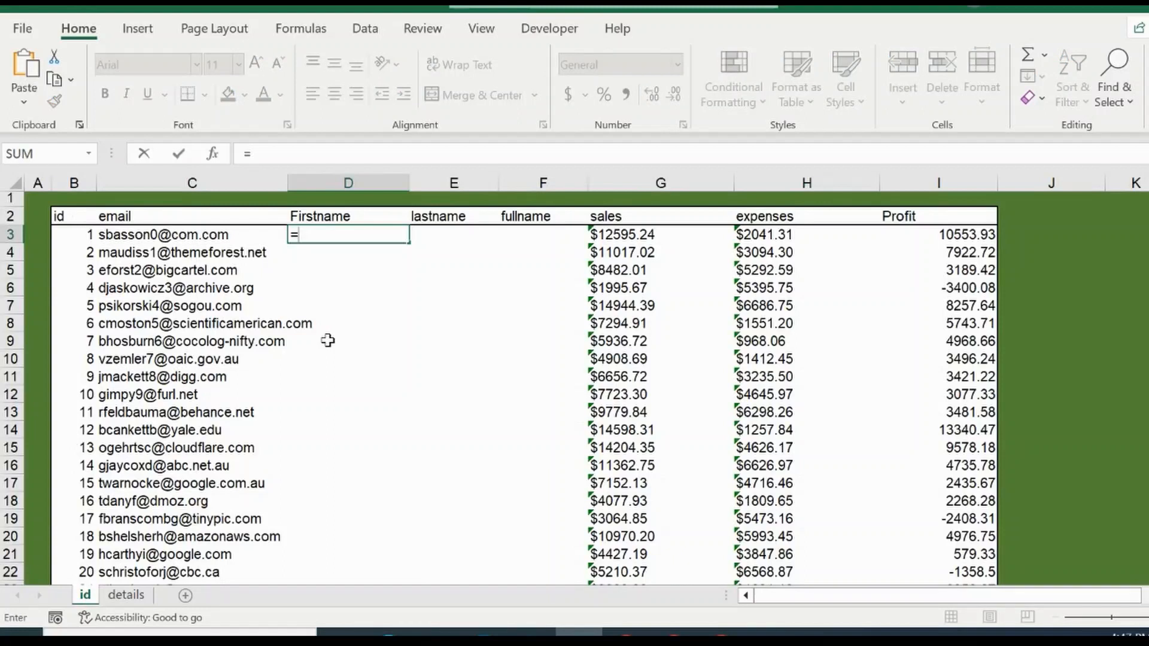
type("vl")
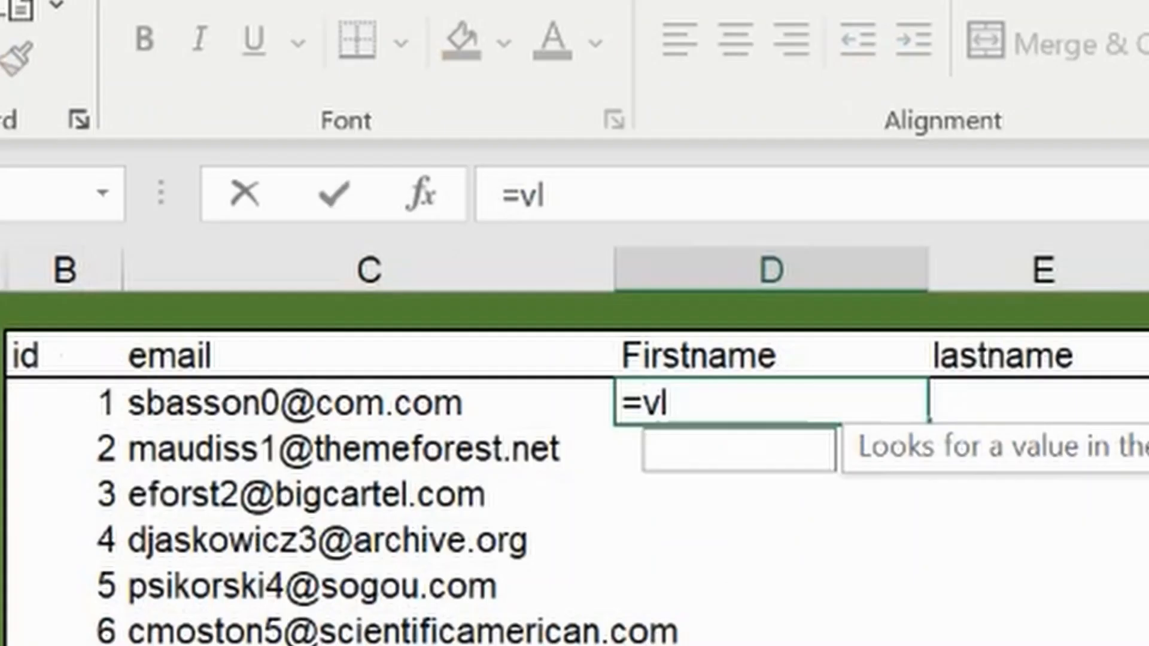
type("ook")
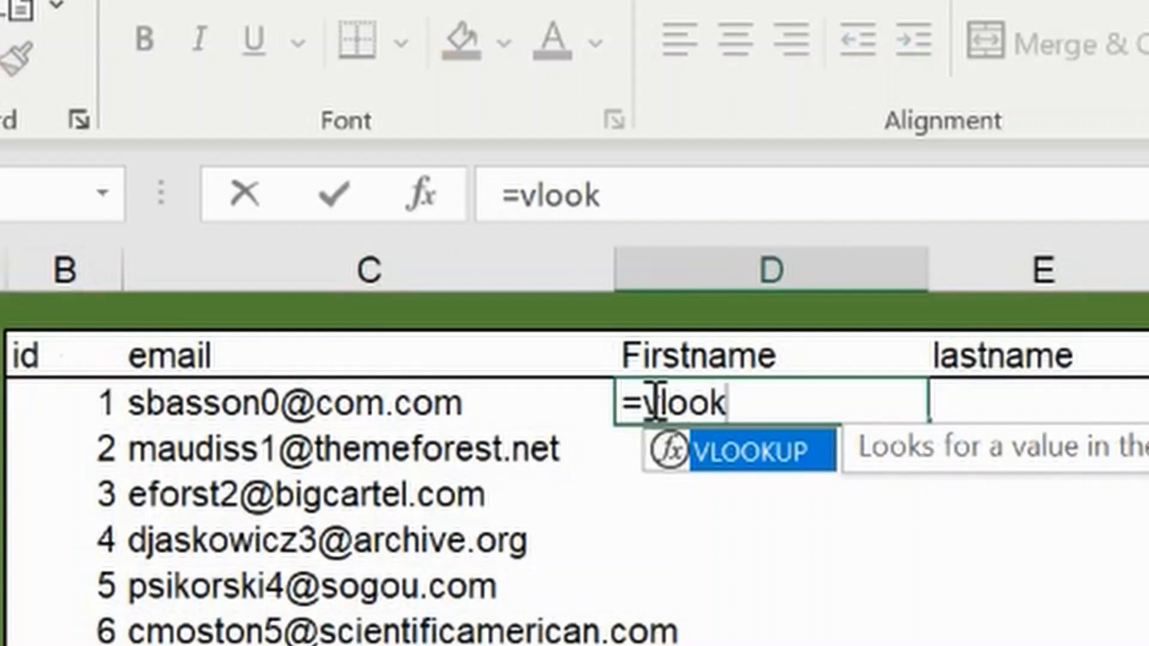
double_click(735, 468)
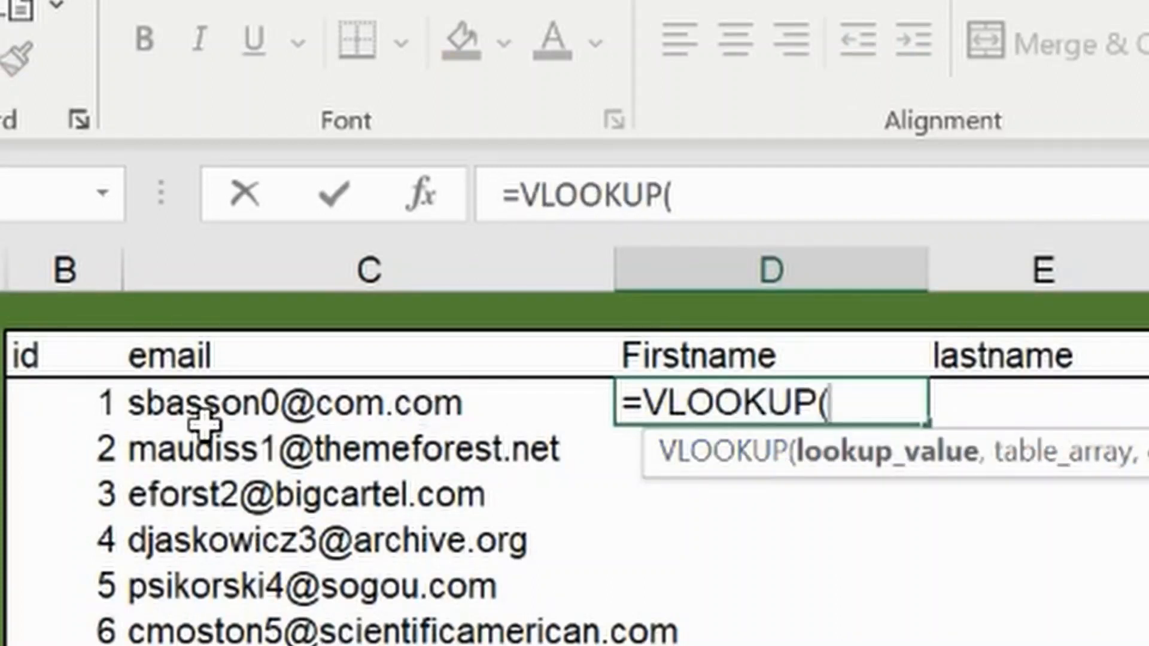
left_click(89, 394)
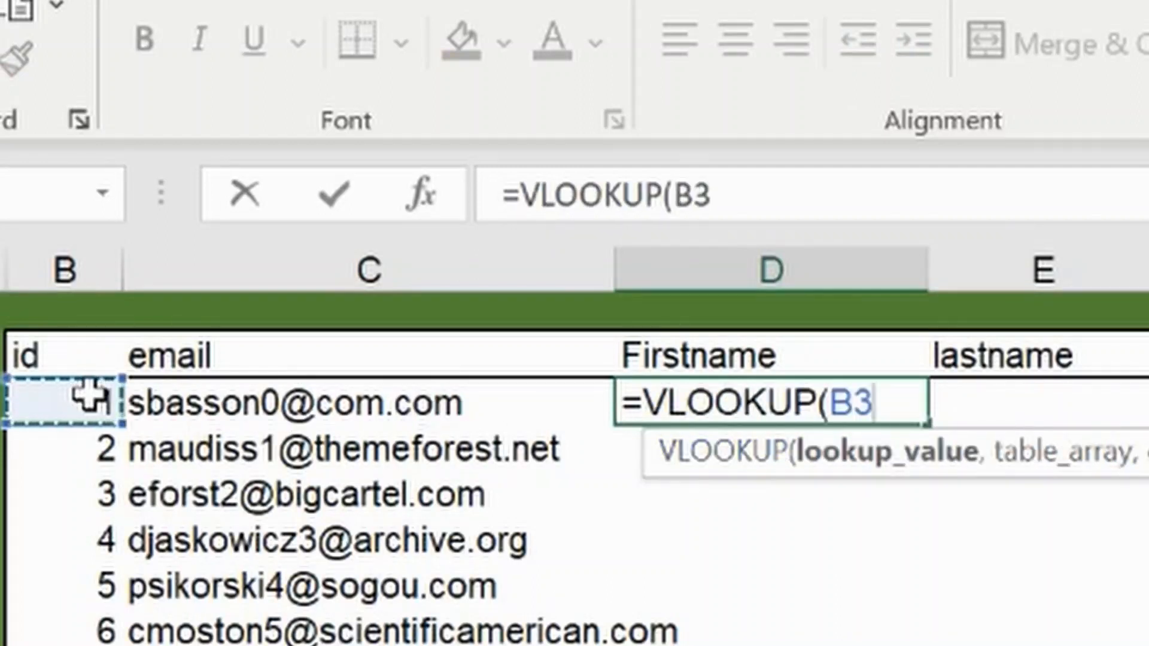
type(",")
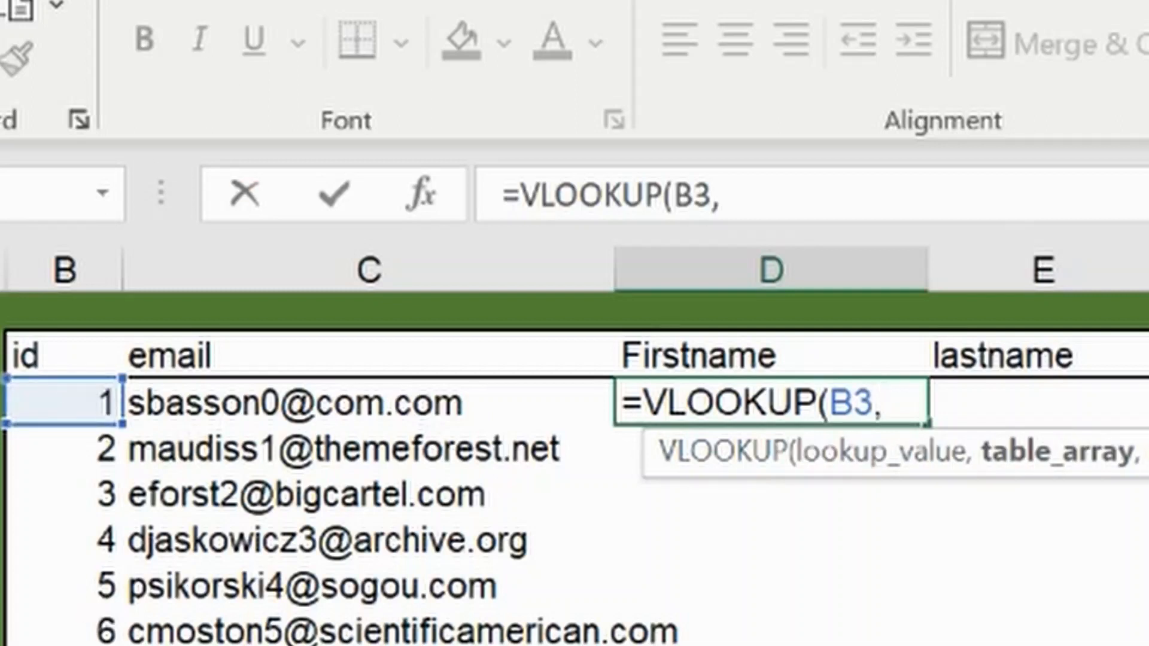
Step: Set the VLOOKUP table array to columns A through D of the details sheet (details!A:D)
left_click(126, 595)
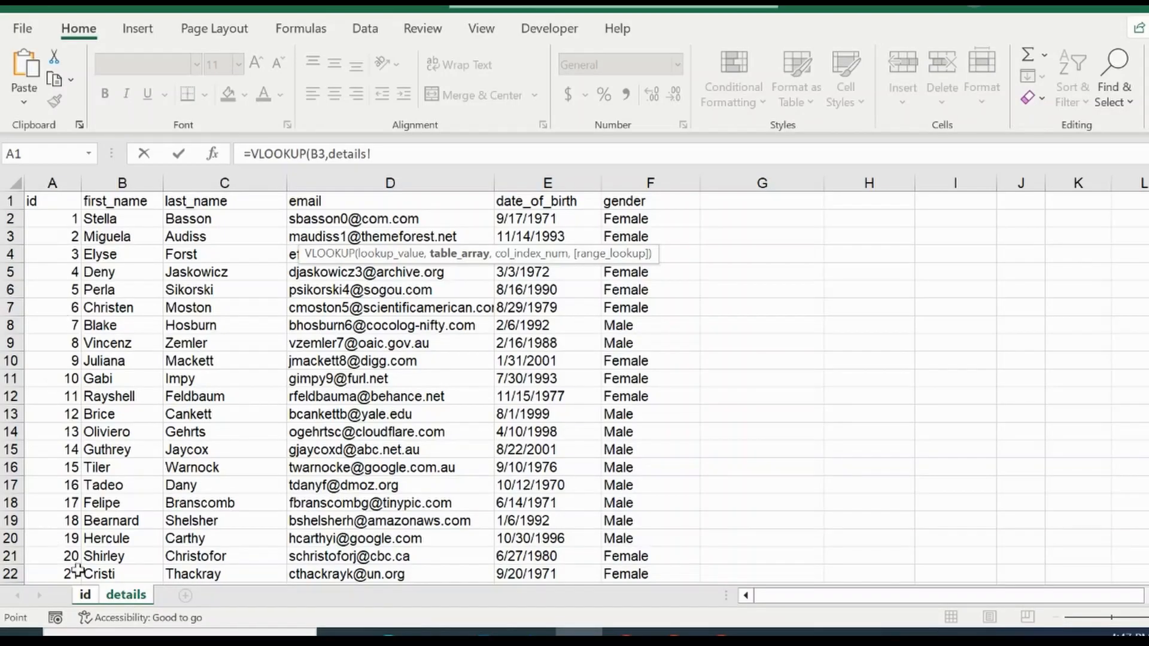
left_click(85, 594)
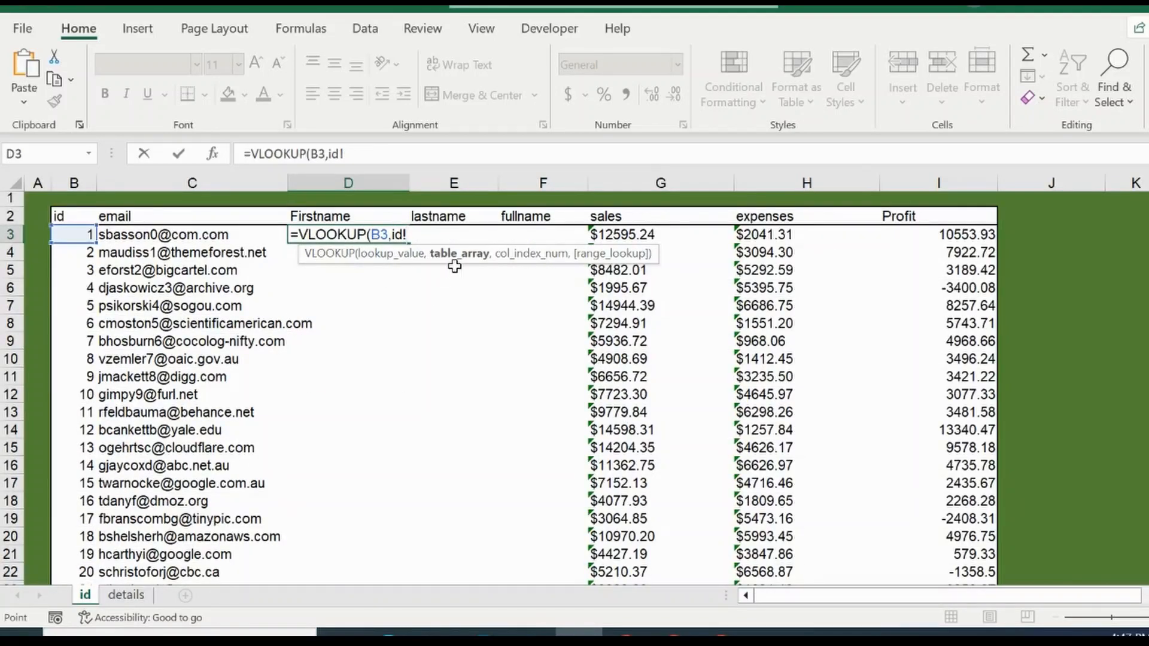
left_click(138, 597)
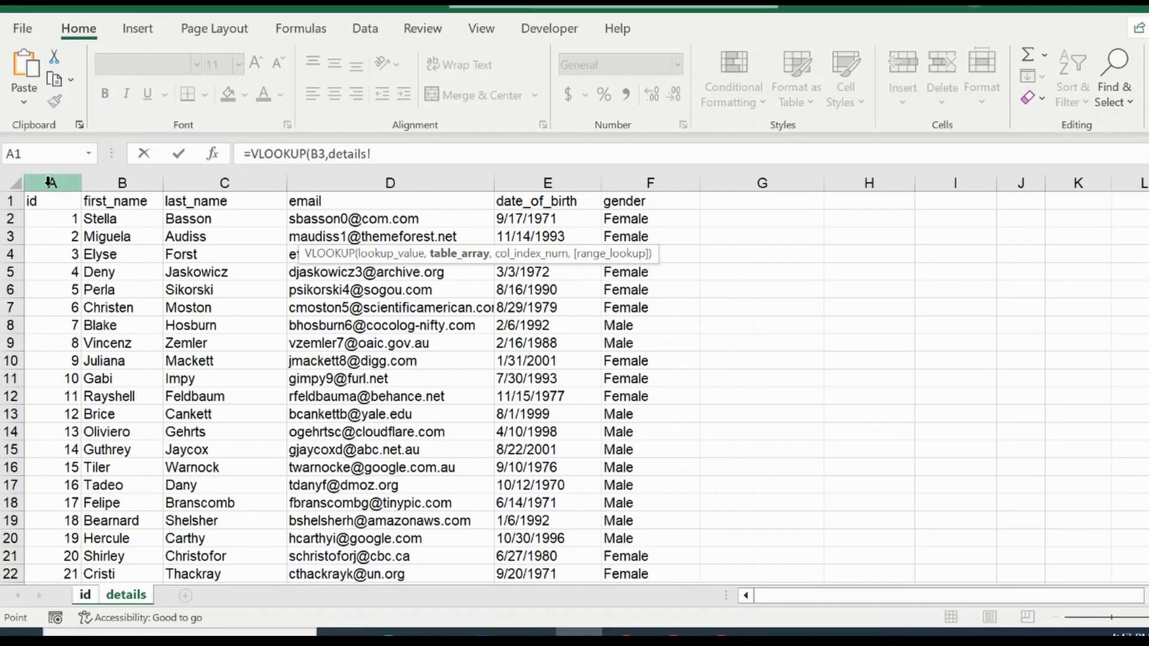
left_click(48, 186)
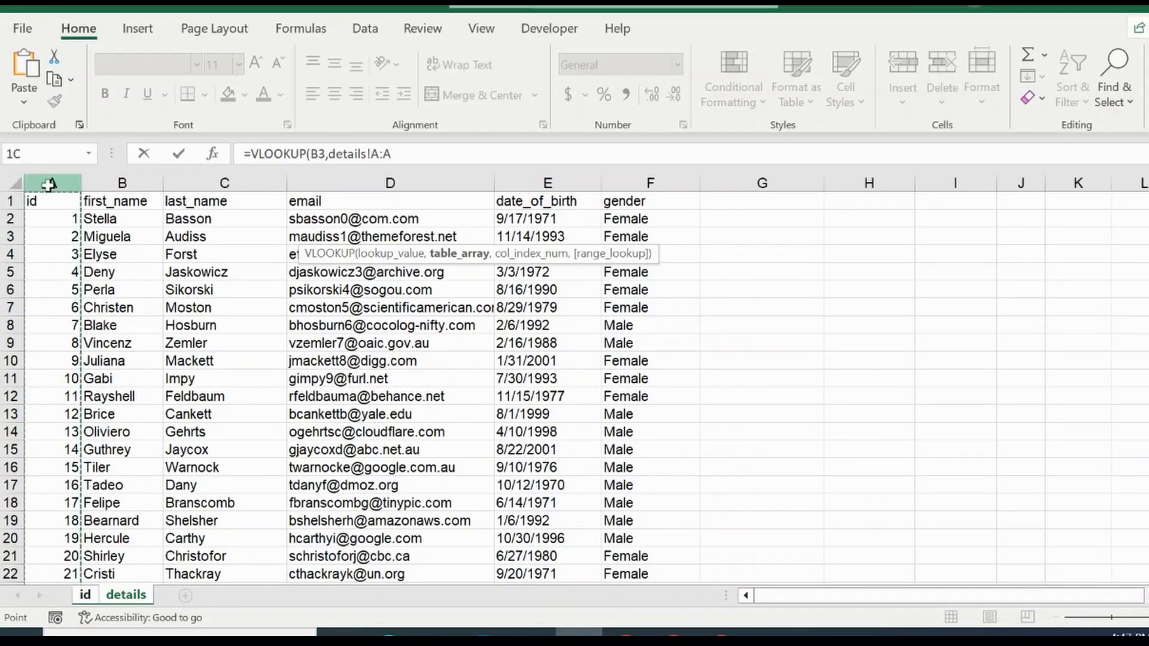
left_click_drag(57, 182, 347, 195)
type(",")
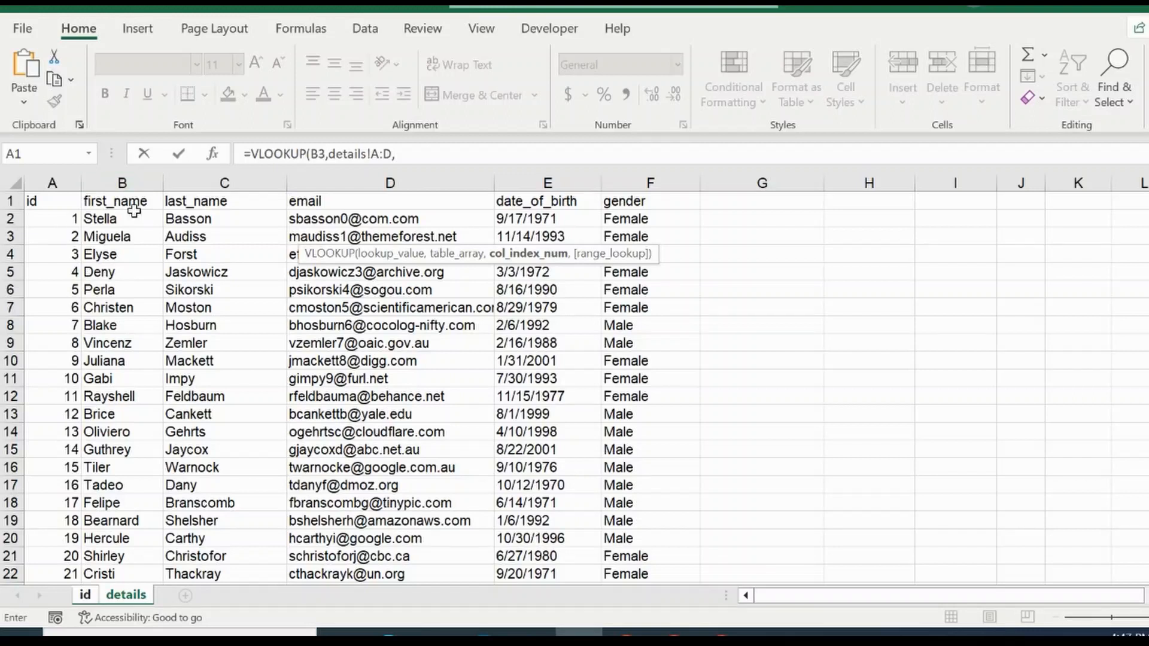
Step: Set the column index of the VLOOKUP in D3 to 2 to return the first name
left_click(86, 595)
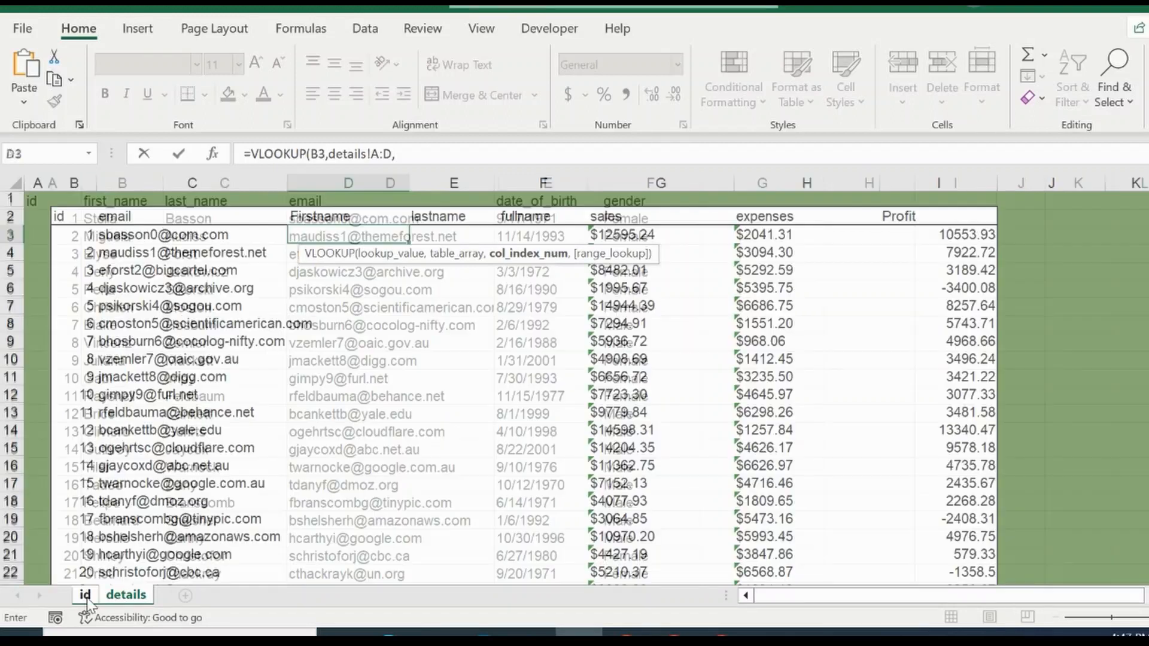
left_click(129, 595)
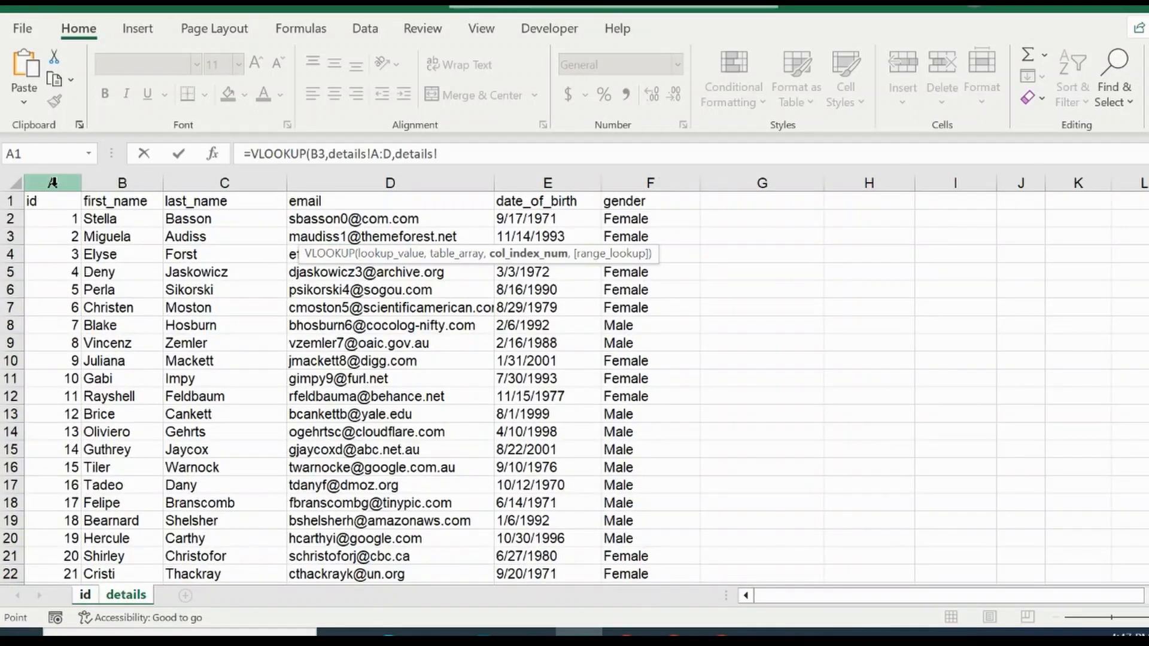
left_click(85, 597)
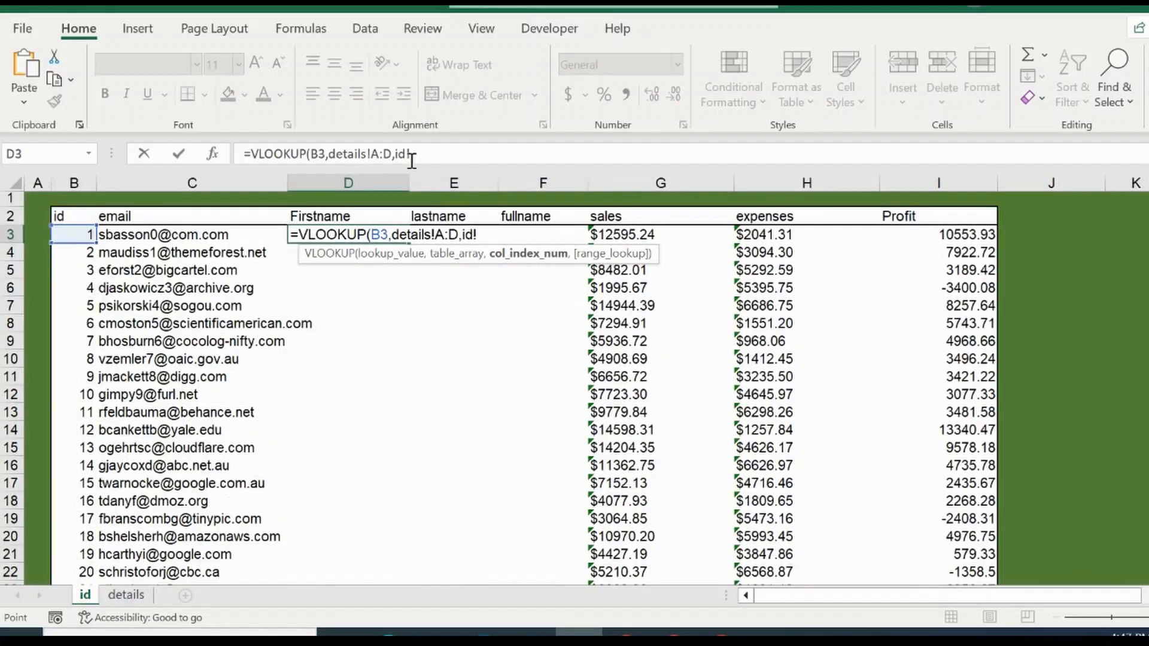
left_click(449, 156)
type(",2")
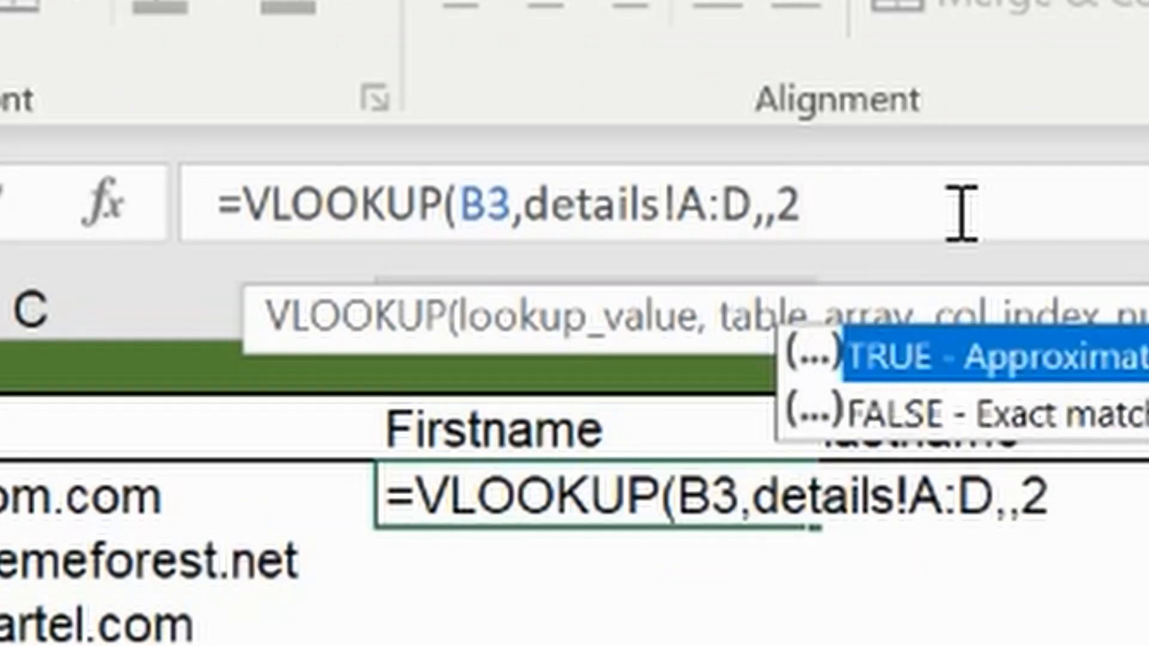
key("BackSpace")
key("BackSpace")
key("BackSpace")
type(",2,")
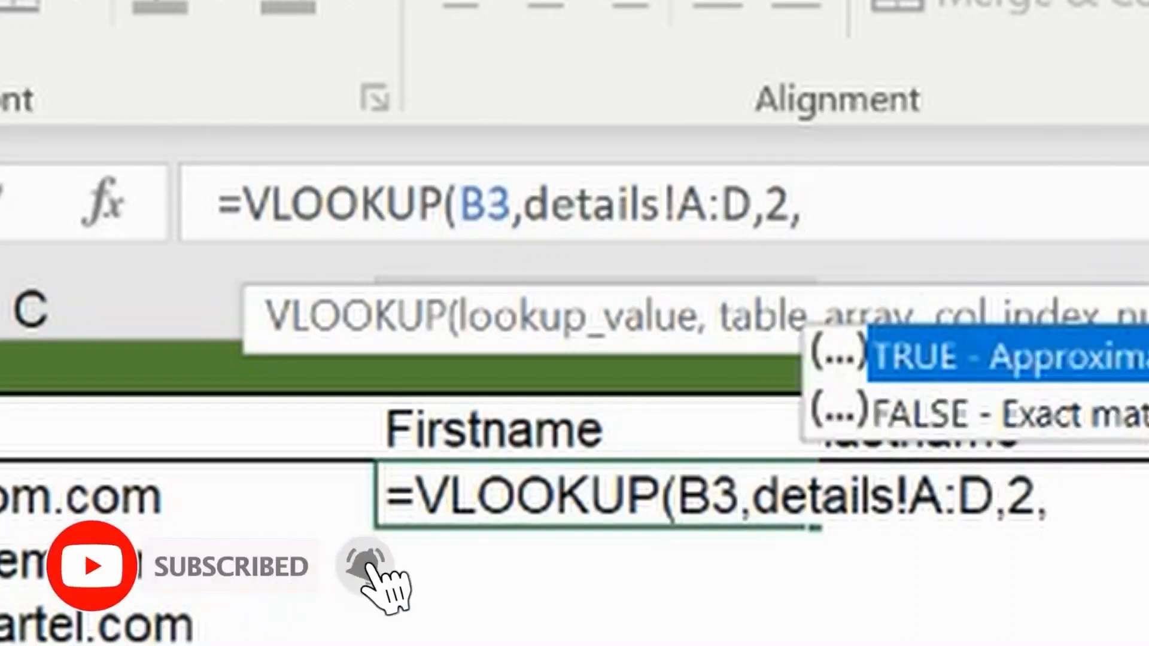
Step: Choose FALSE for an exact match, close the VLOOKUP and commit the formula in D3
left_click(1016, 419)
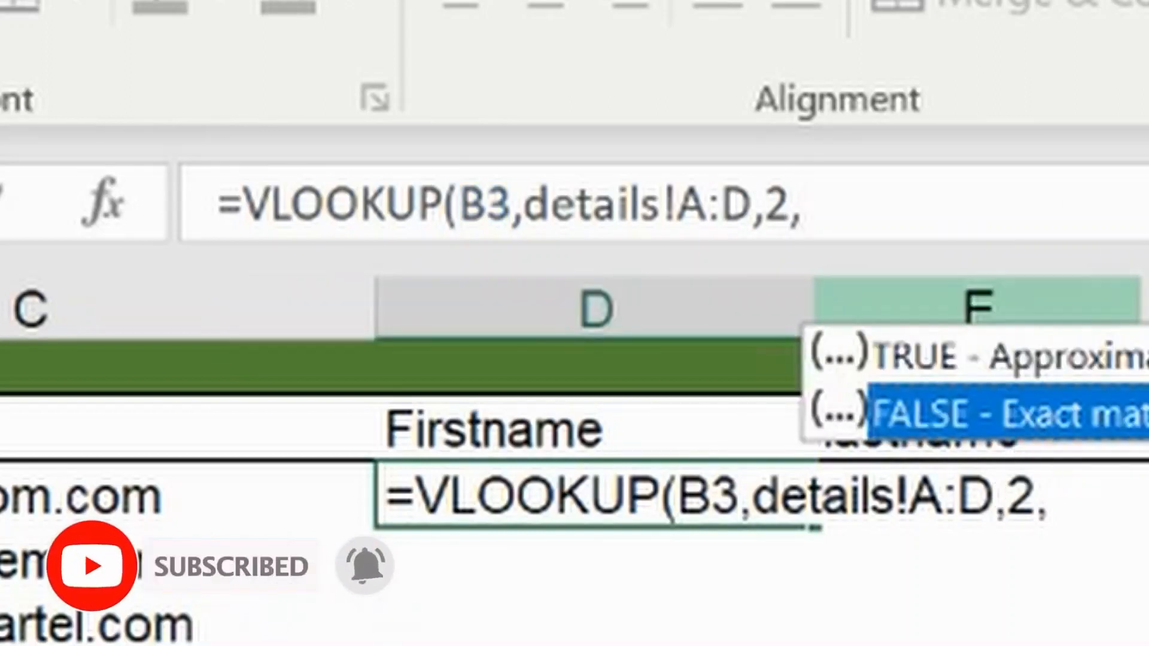
double_click(992, 407)
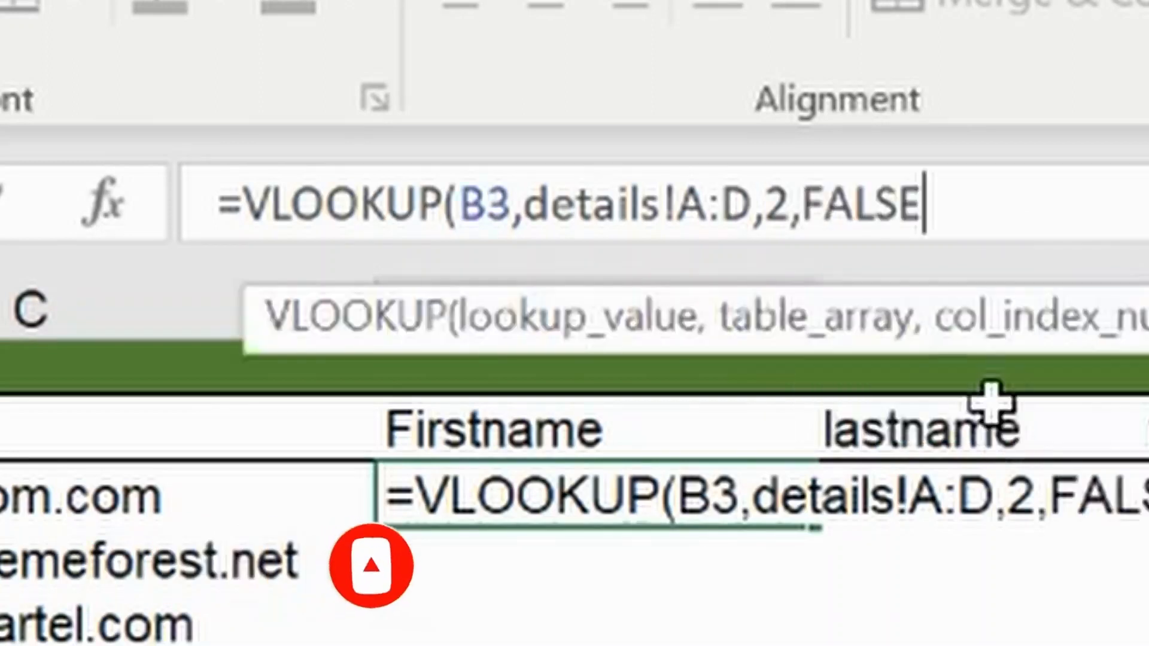
type(")")
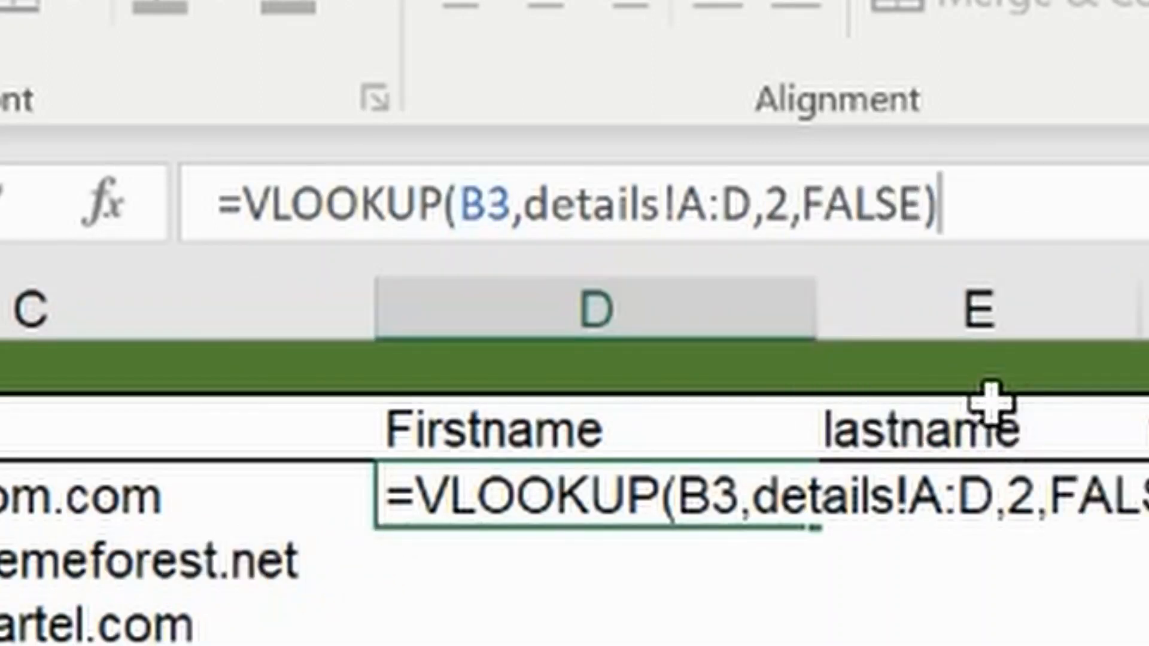
key("Return")
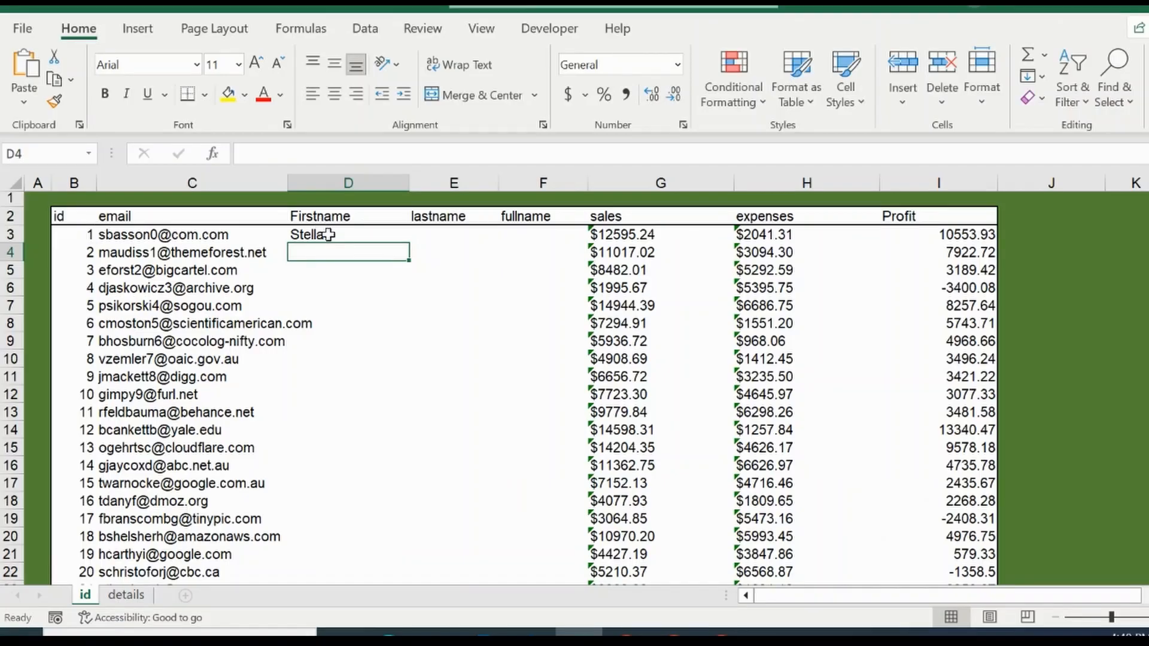
Step: Expand the lookup value in D3's VLOOKUP to B3:B1002 and commit it as an ordinary formula that spills down the column
left_click(313, 234)
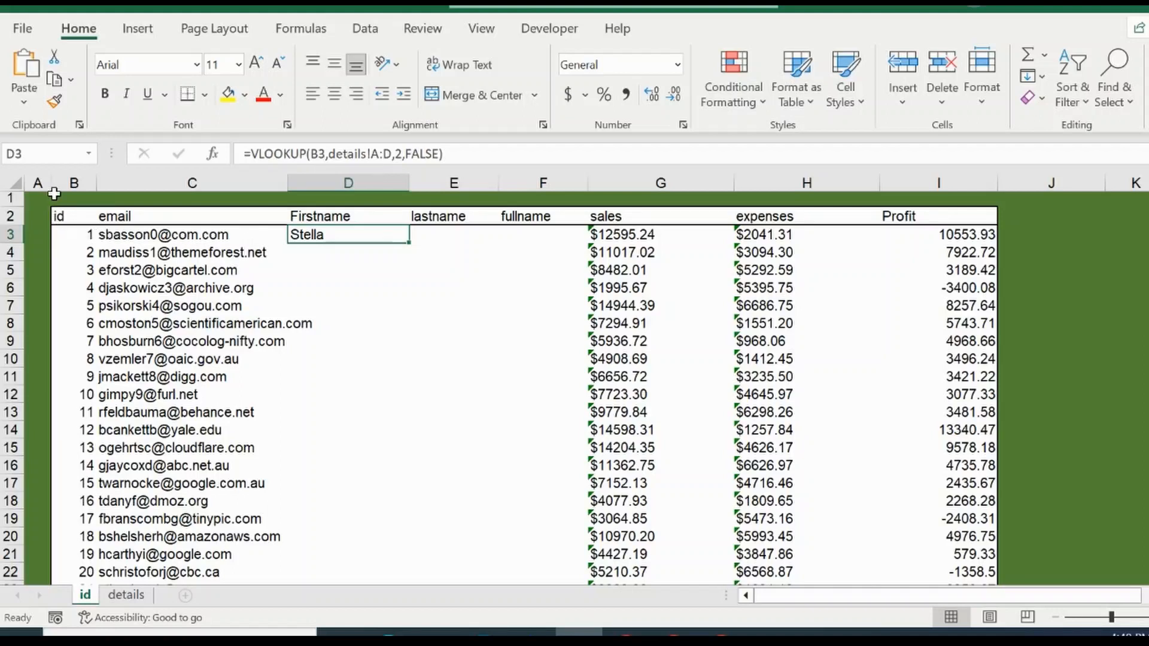
left_click(325, 151)
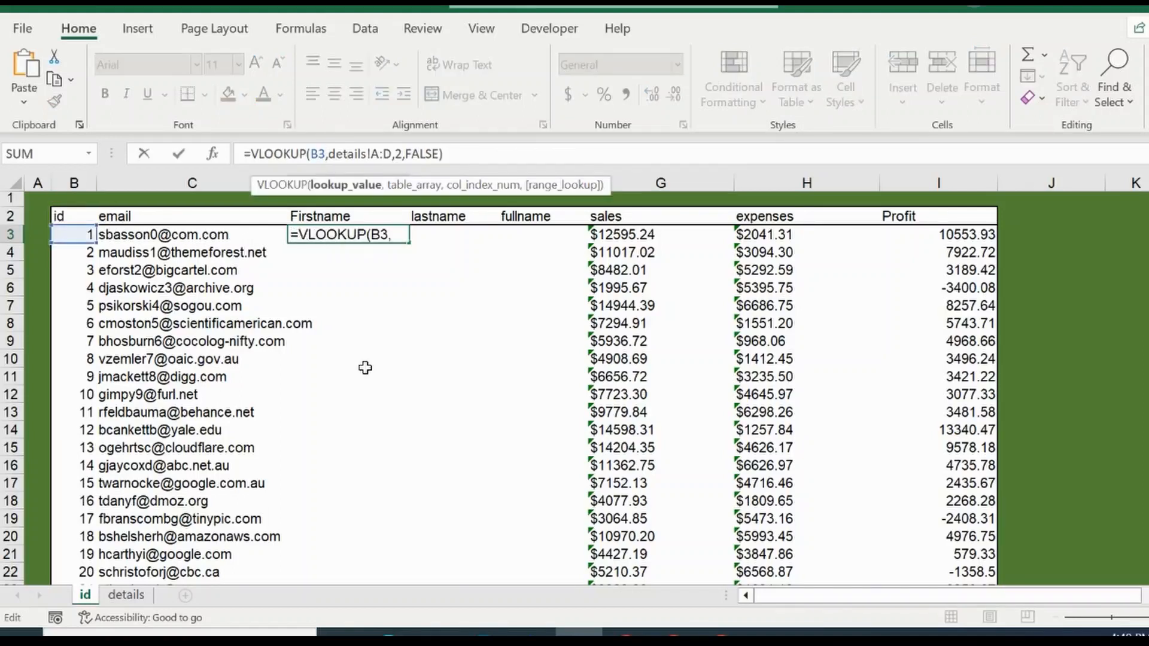
type(":")
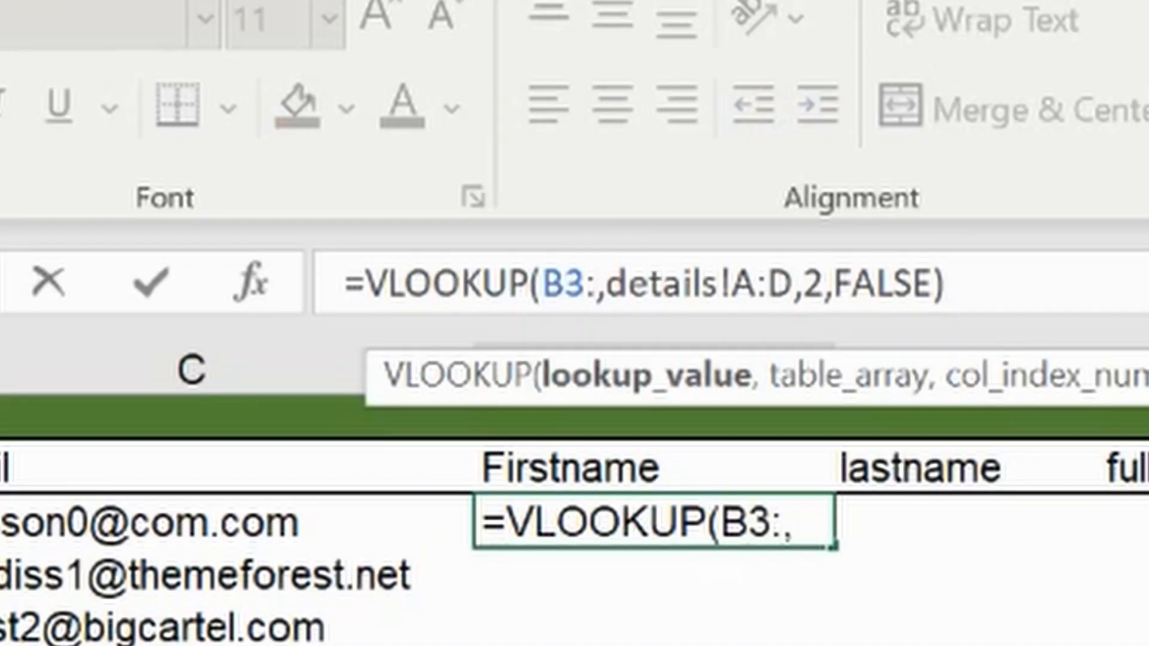
type("B")
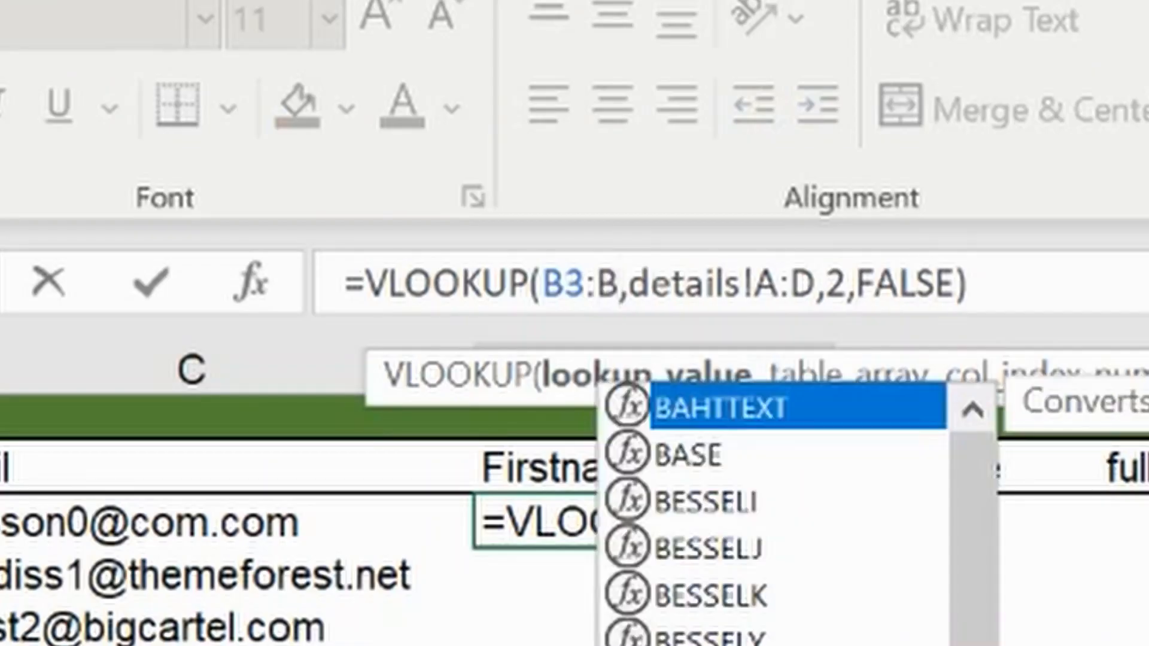
type("1002")
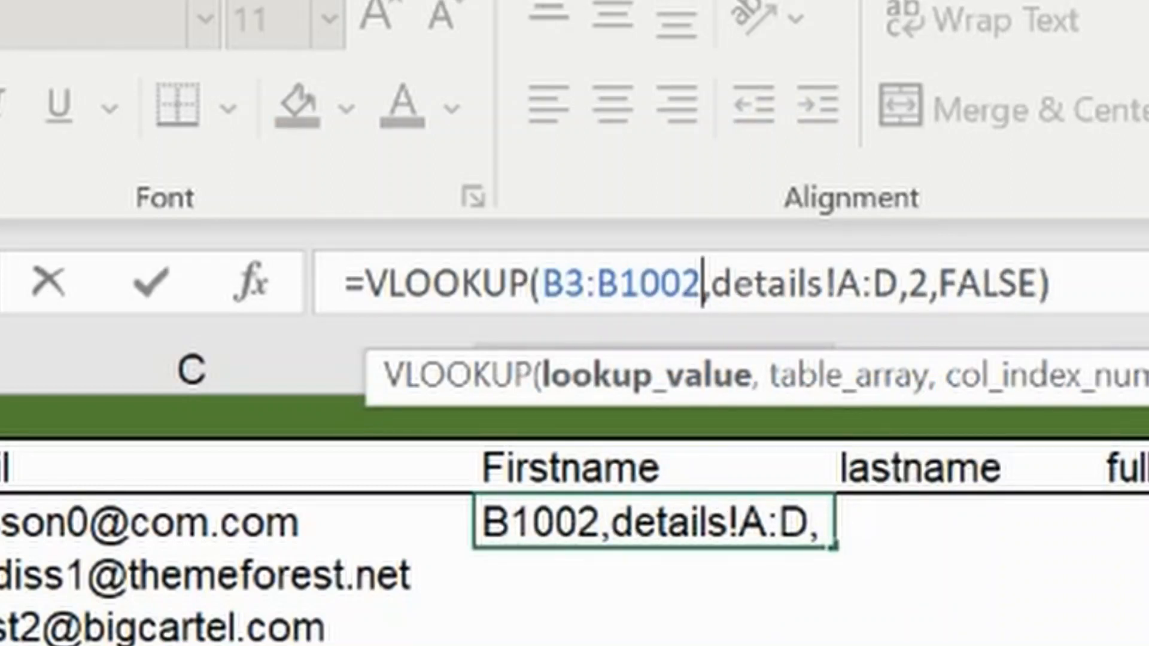
key("Return")
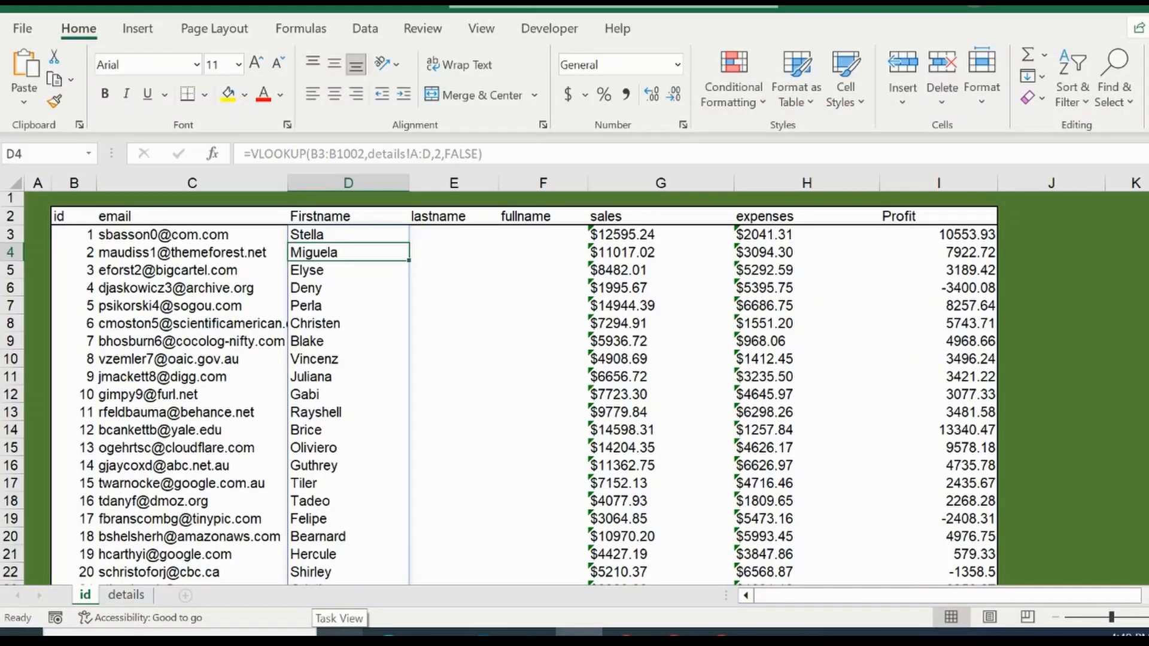
Step: Recommit the spilled VLOOKUP formula in D3 as a legacy array formula
left_click(366, 153)
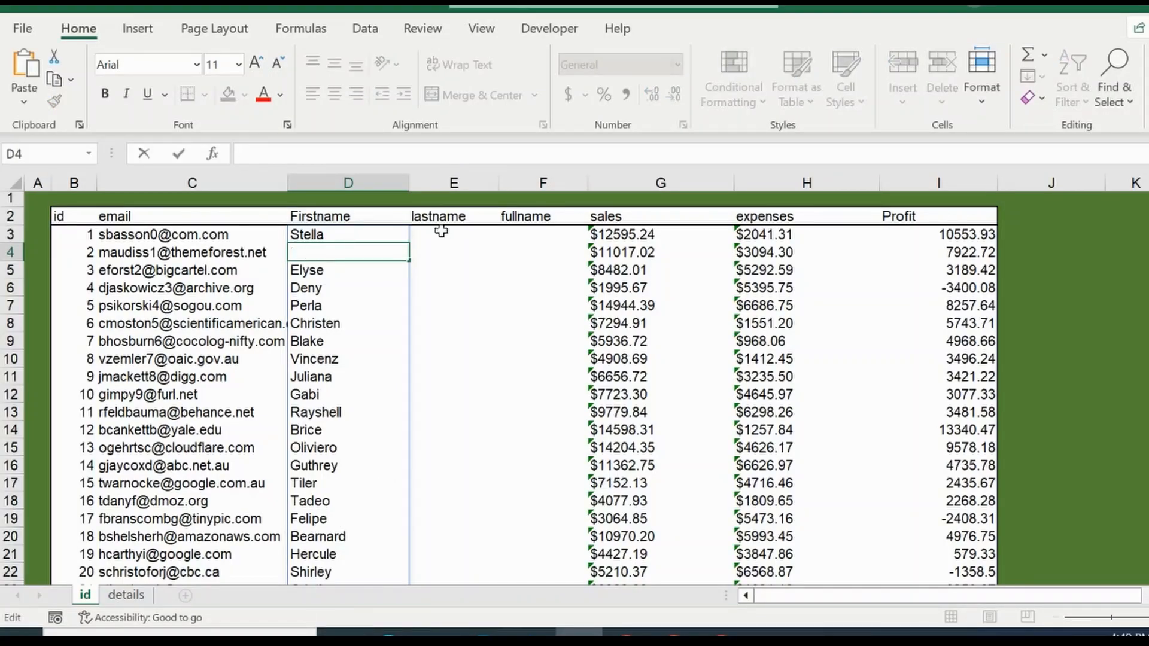
key("Escape")
left_click(380, 233)
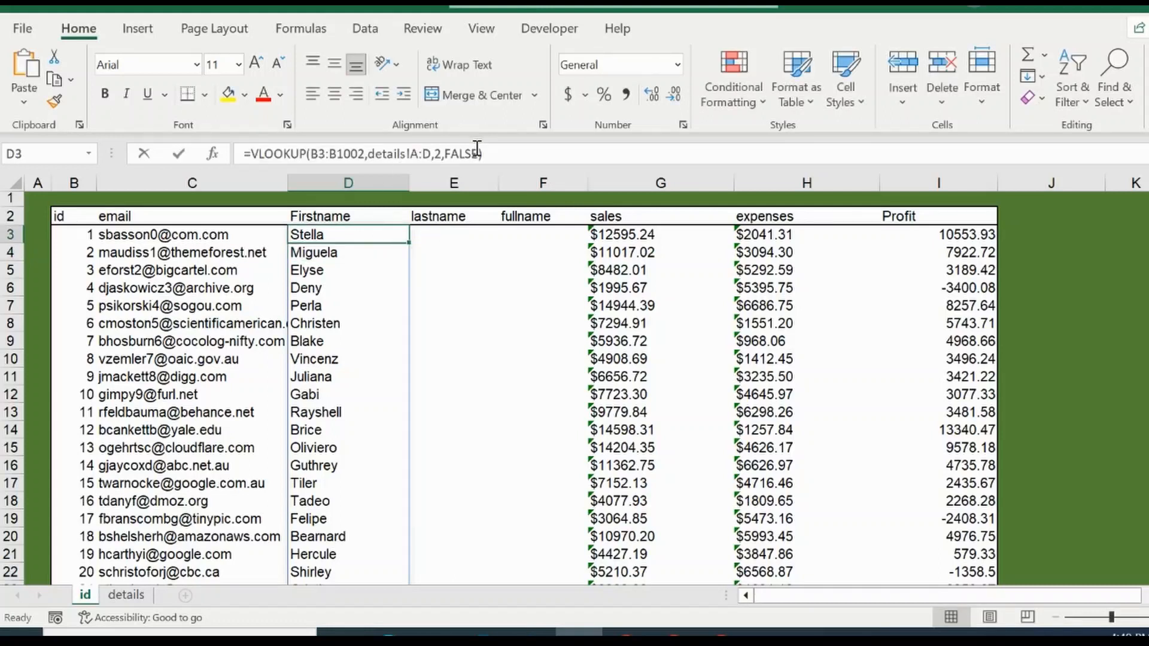
left_click(477, 150)
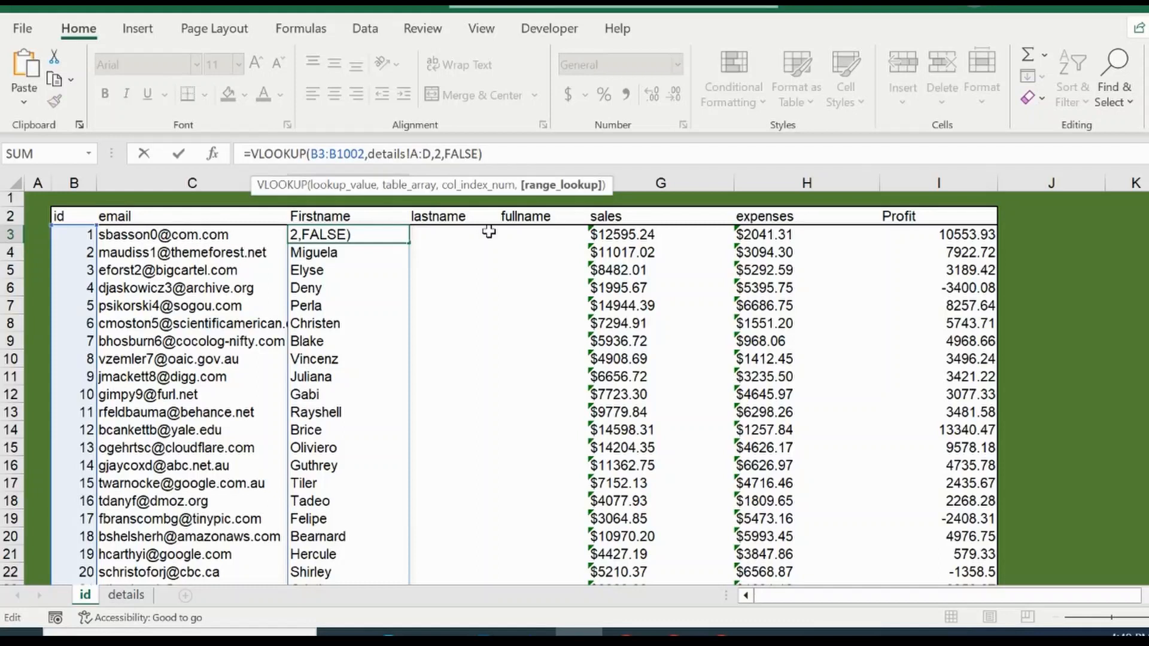
key("ctrl+shift+Return")
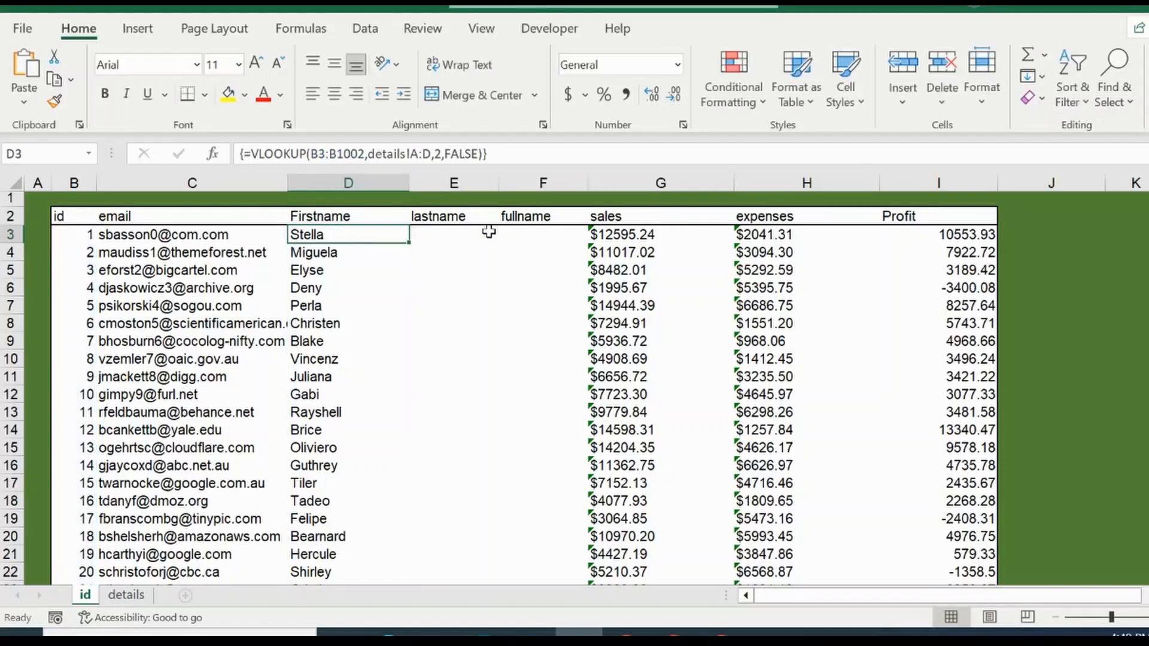
Step: Try to delete the content of D6 within the Firstname array
left_click(333, 290)
key("Delete")
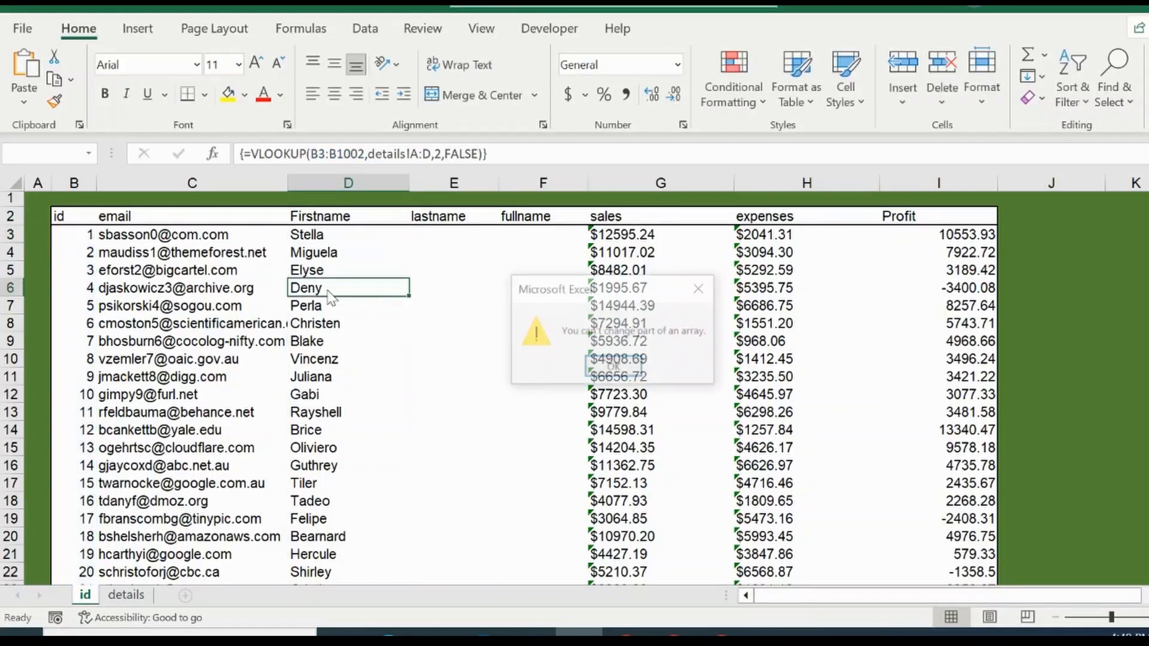
key("Return")
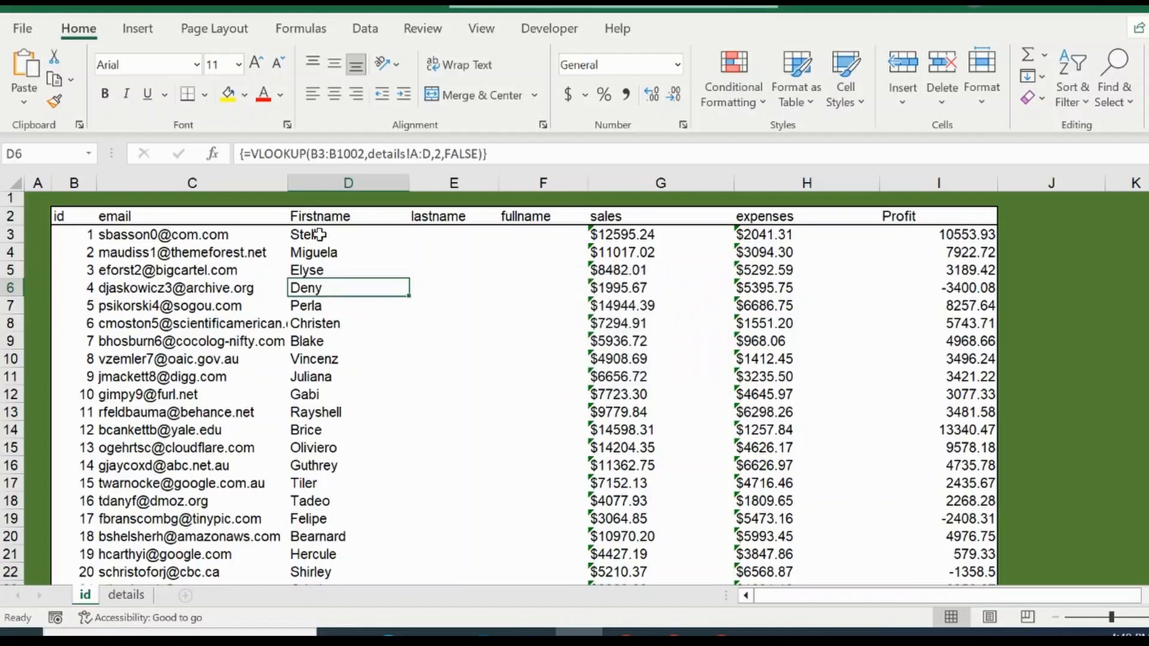
left_click(344, 233)
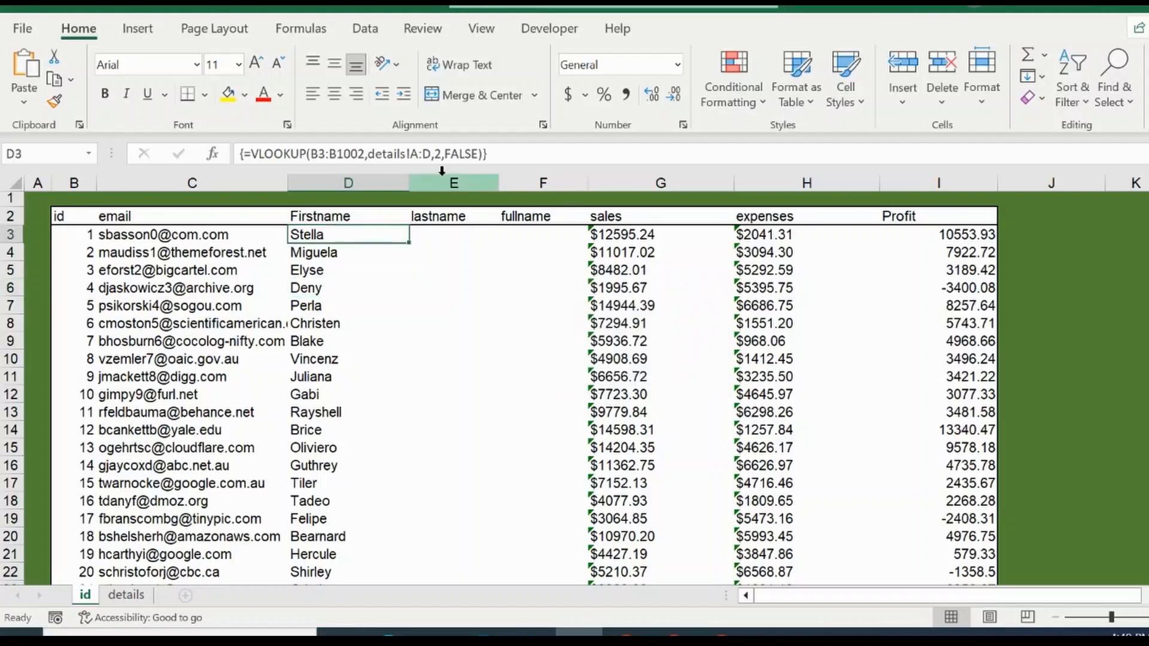
left_click(518, 153)
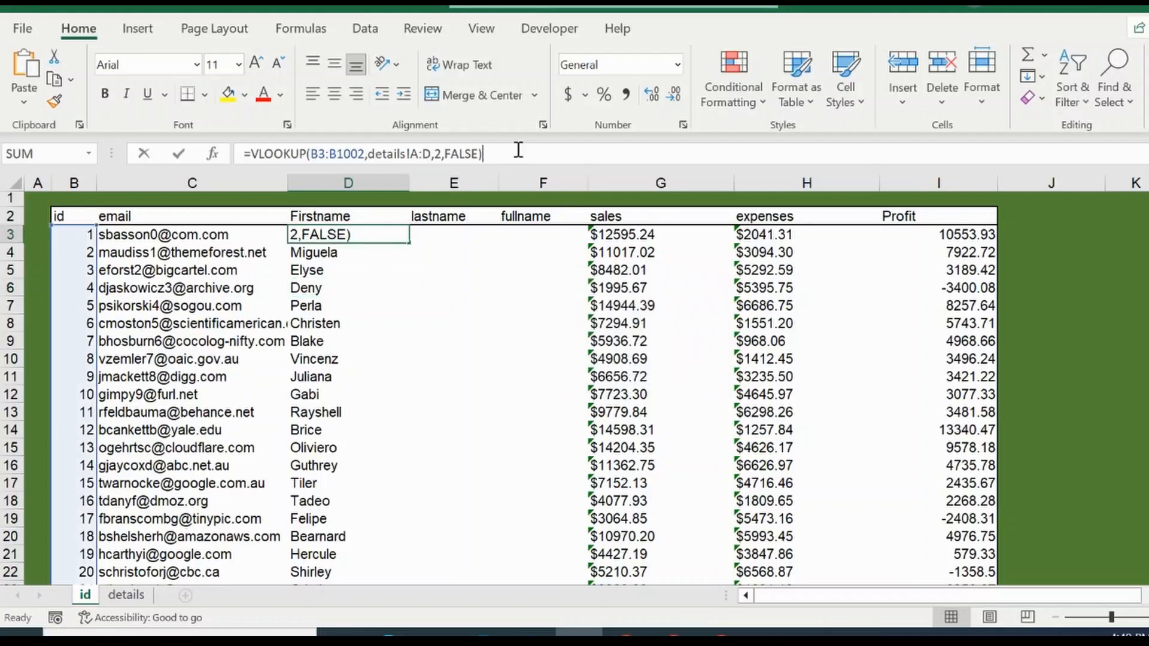
left_click(426, 233)
key("Escape")
Step: Start a VLOOKUP formula in E3 under lastname with B3 as the lookup value
left_click(426, 232)
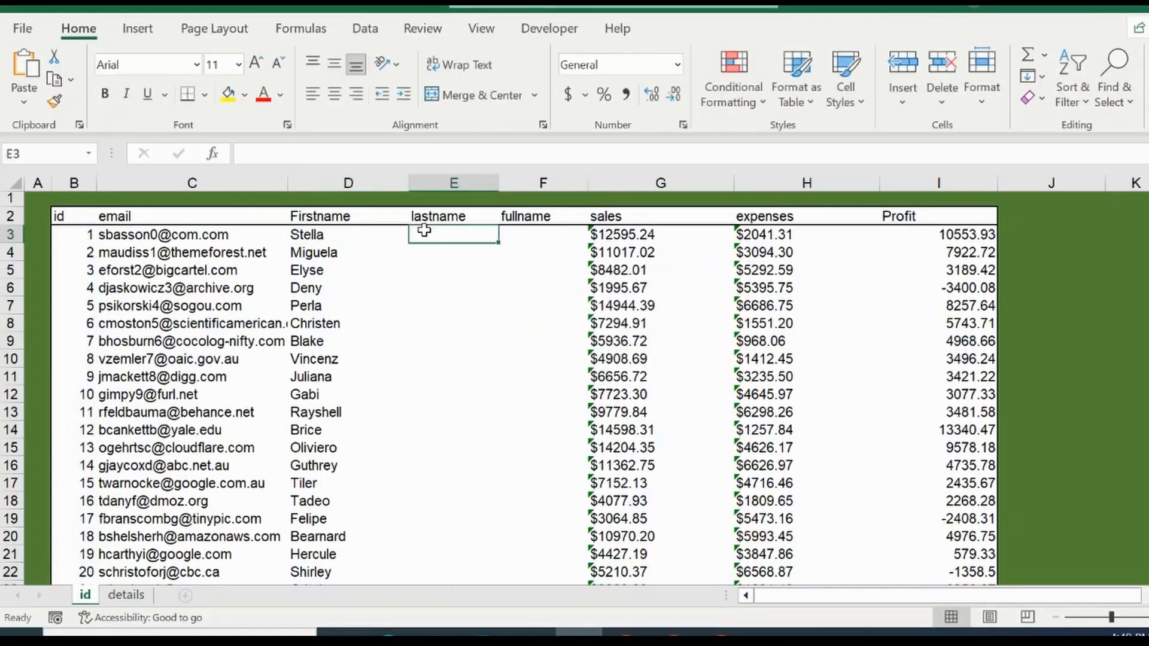
type("=v")
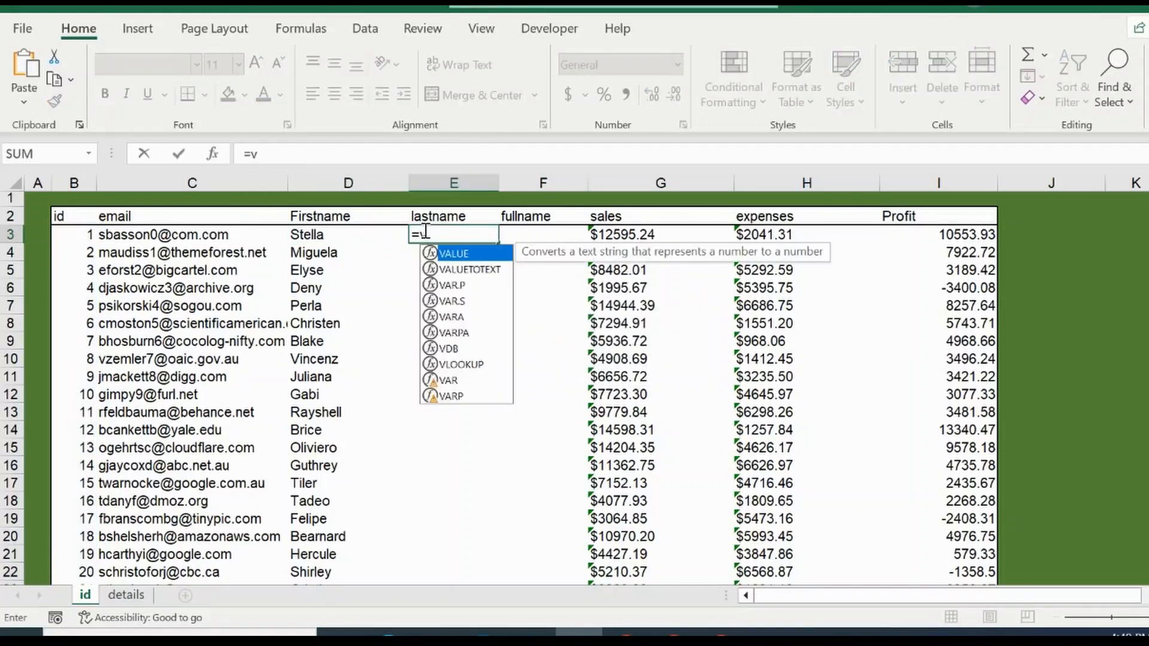
type("l")
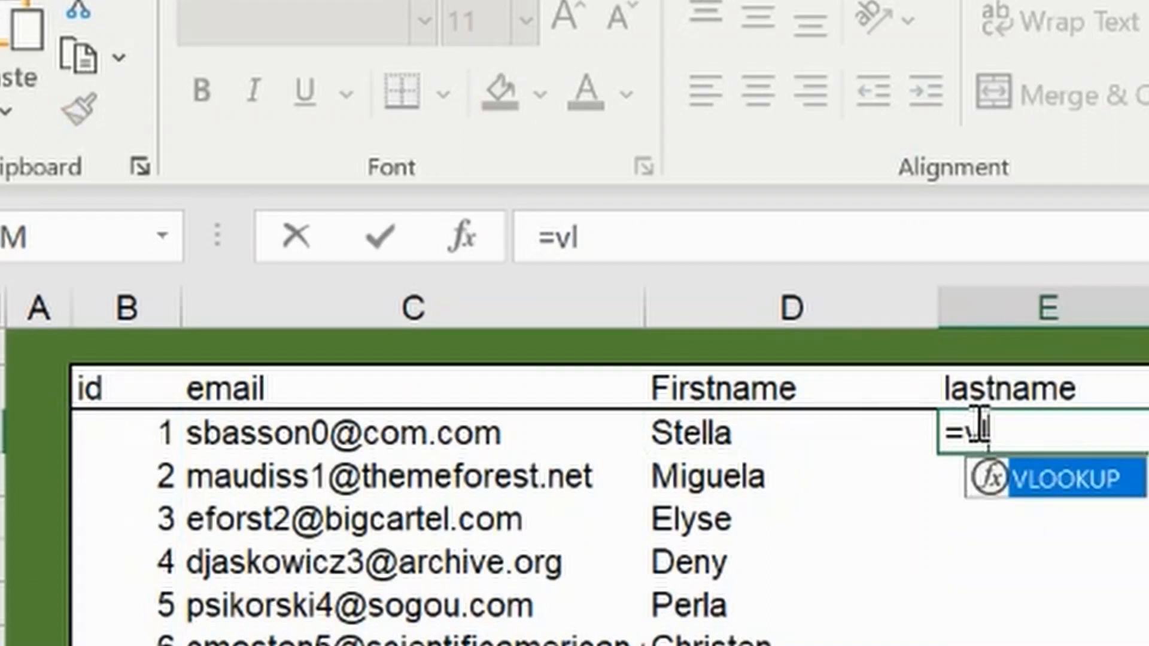
type("ookup")
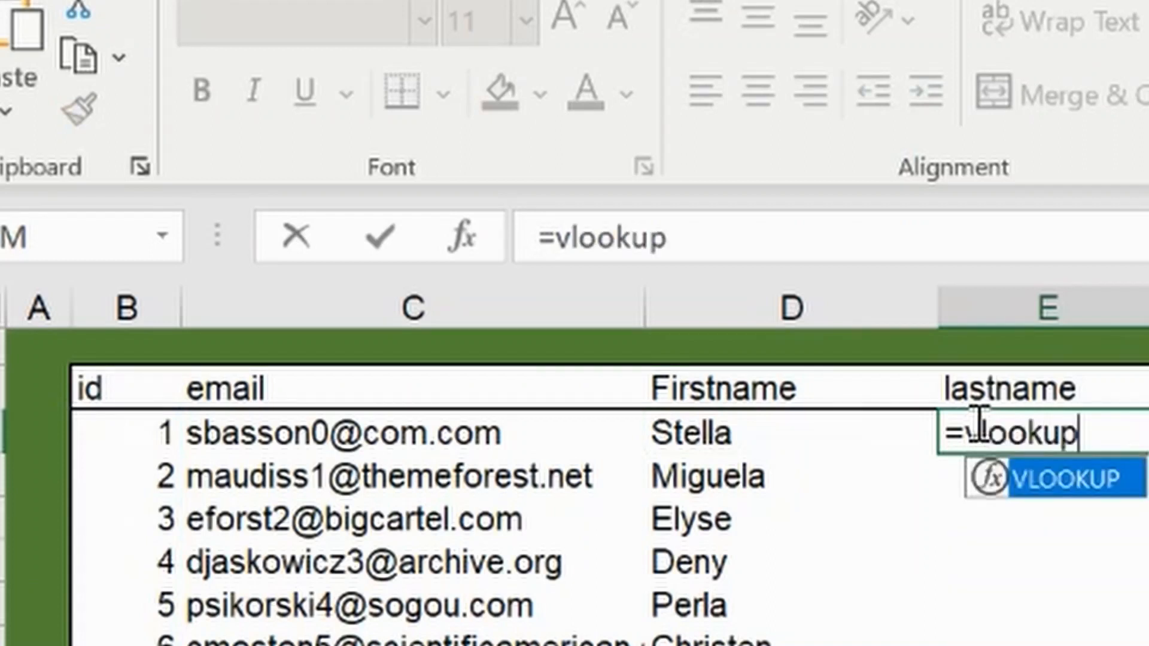
double_click(1047, 478)
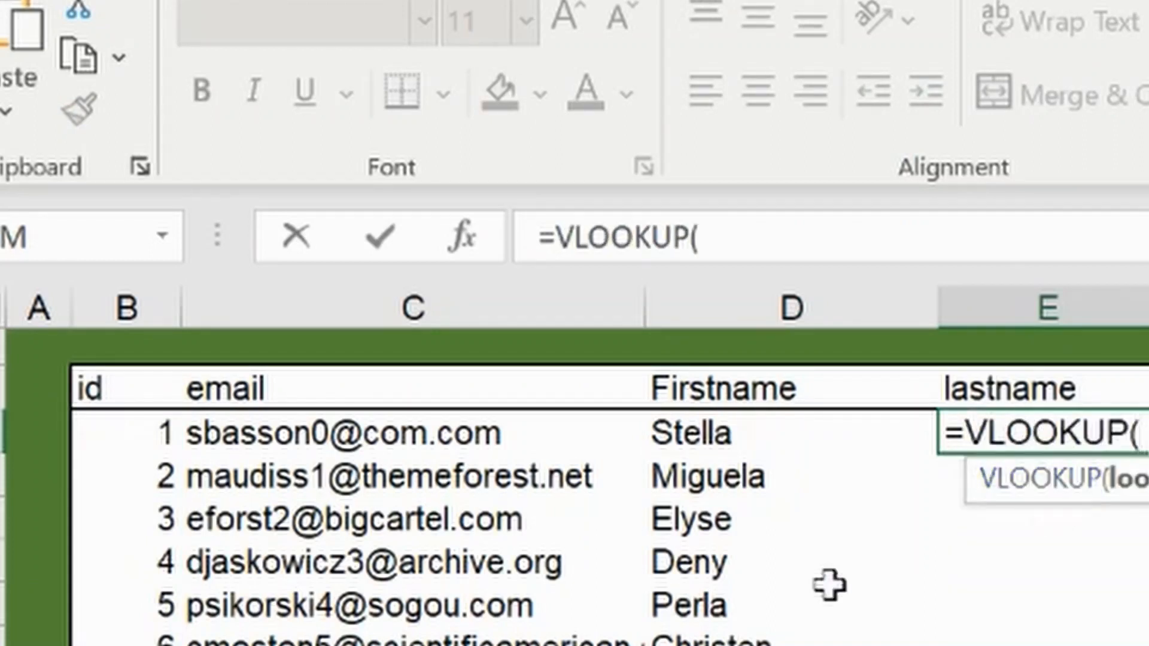
left_click(154, 432)
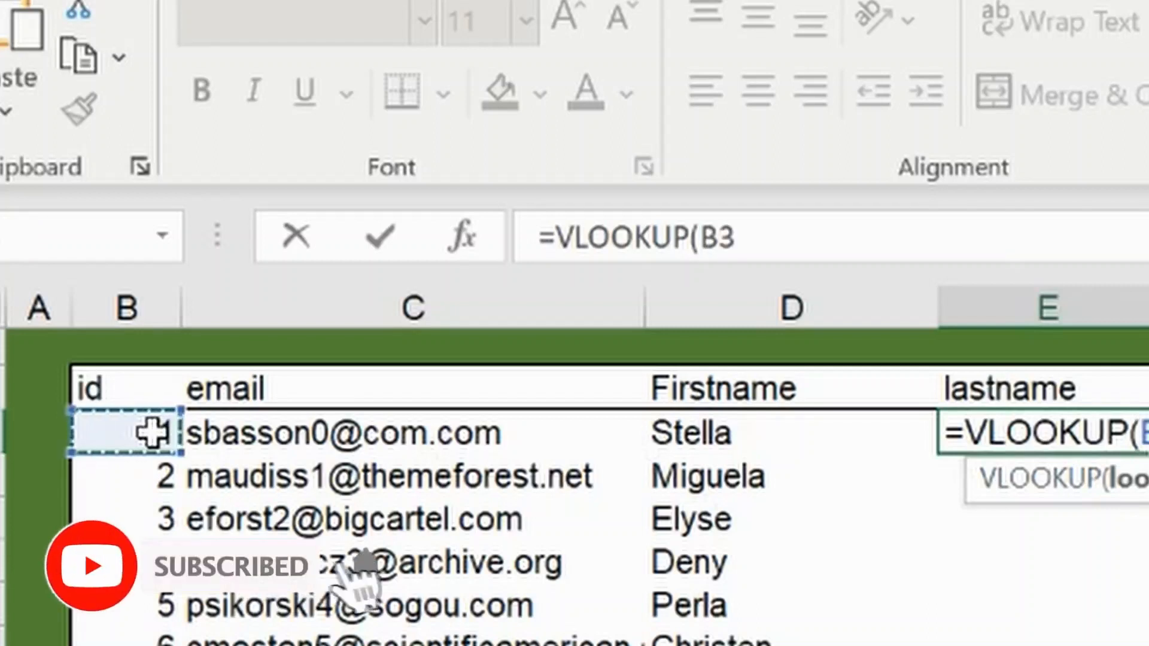
type(",")
Step: Complete E3's VLOOKUP with columns A:D of the details sheet, column index 3 and FALSE for an exact match, and commit it
left_click(359, 645)
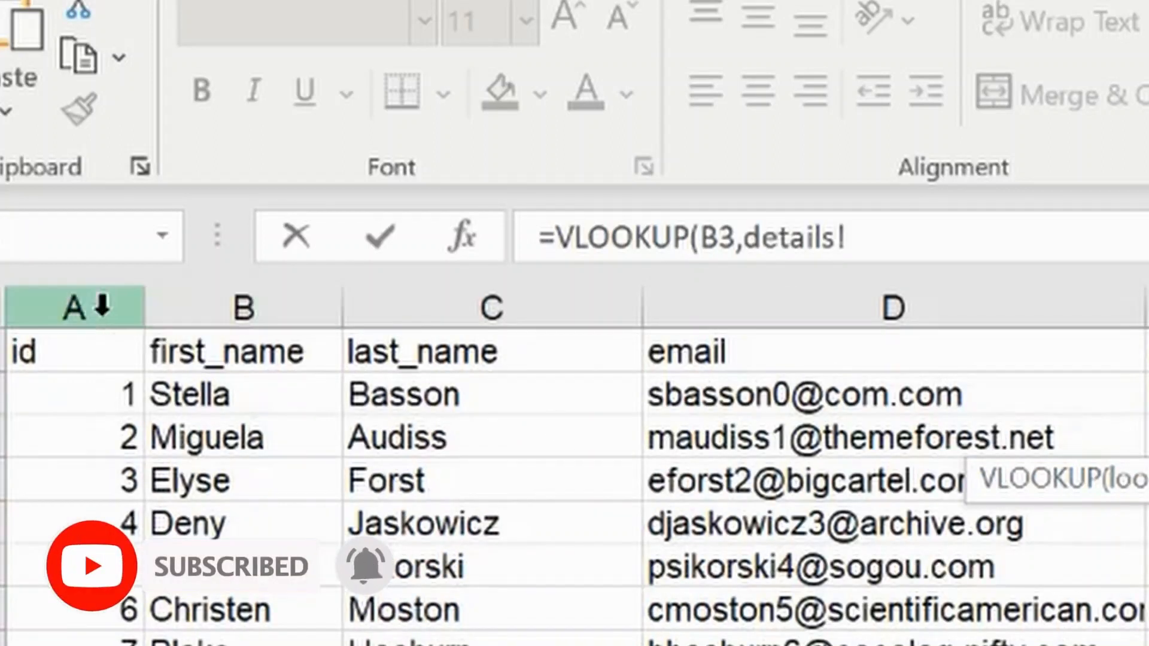
left_click_drag(90, 309, 805, 315)
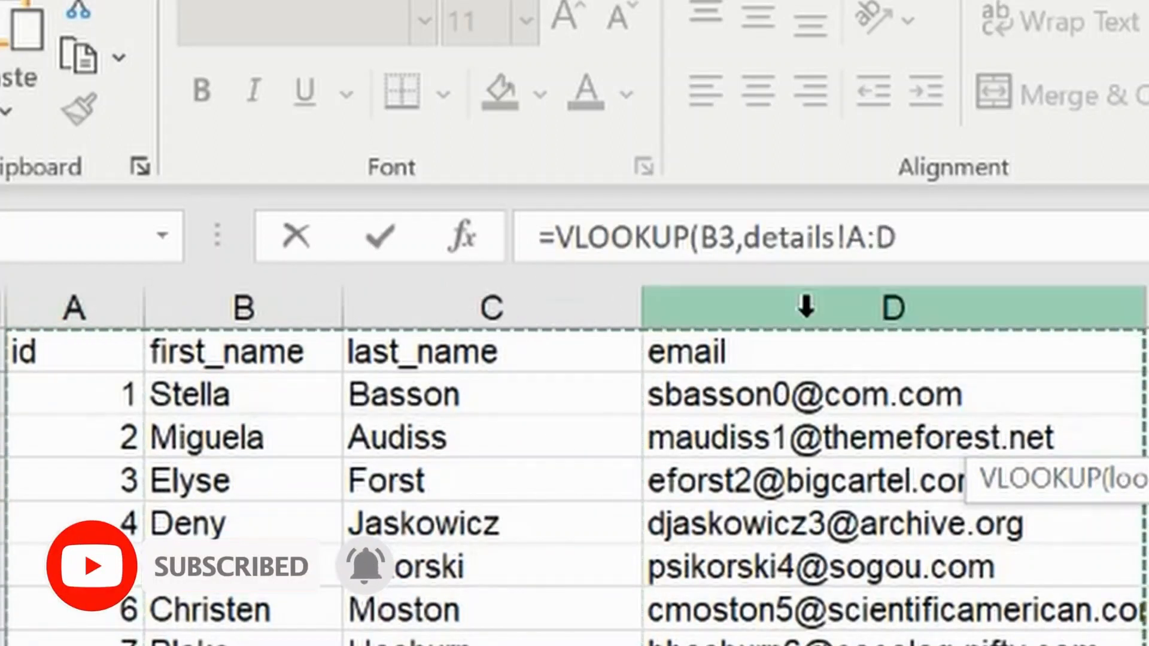
type(",3")
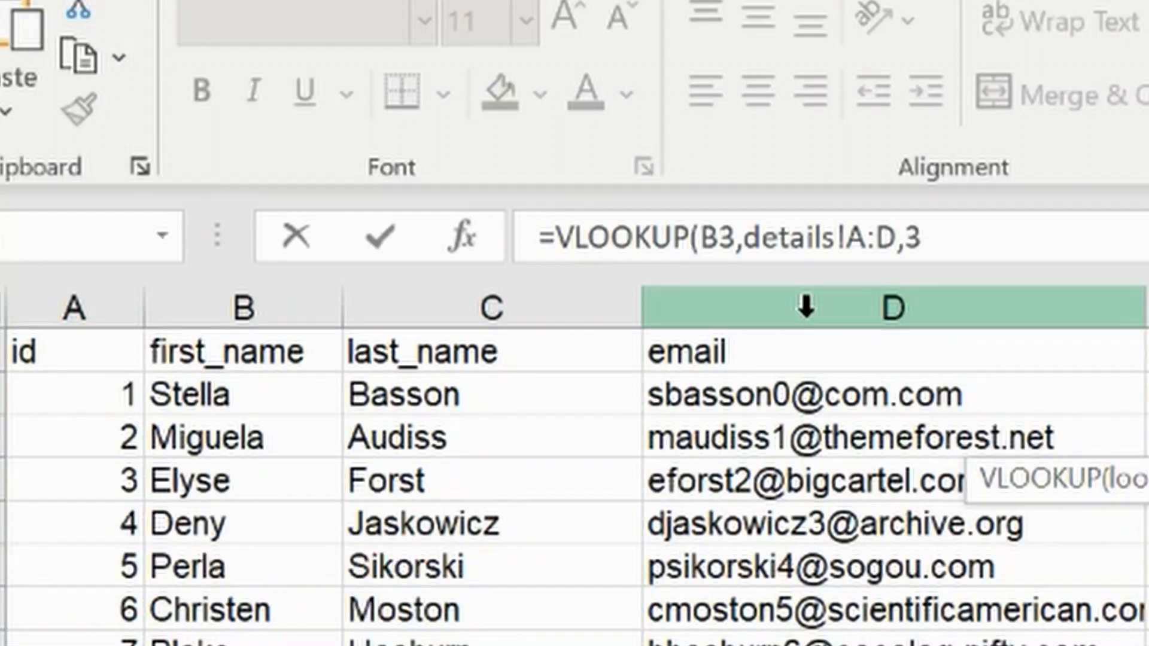
type(",FA")
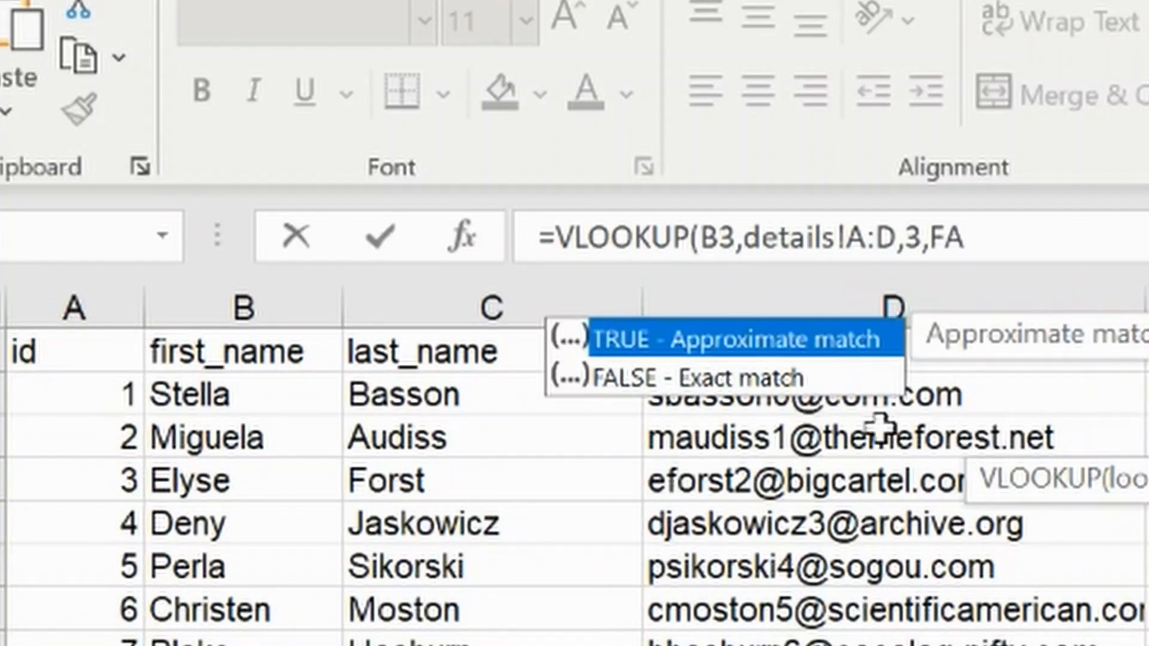
type("LSE")
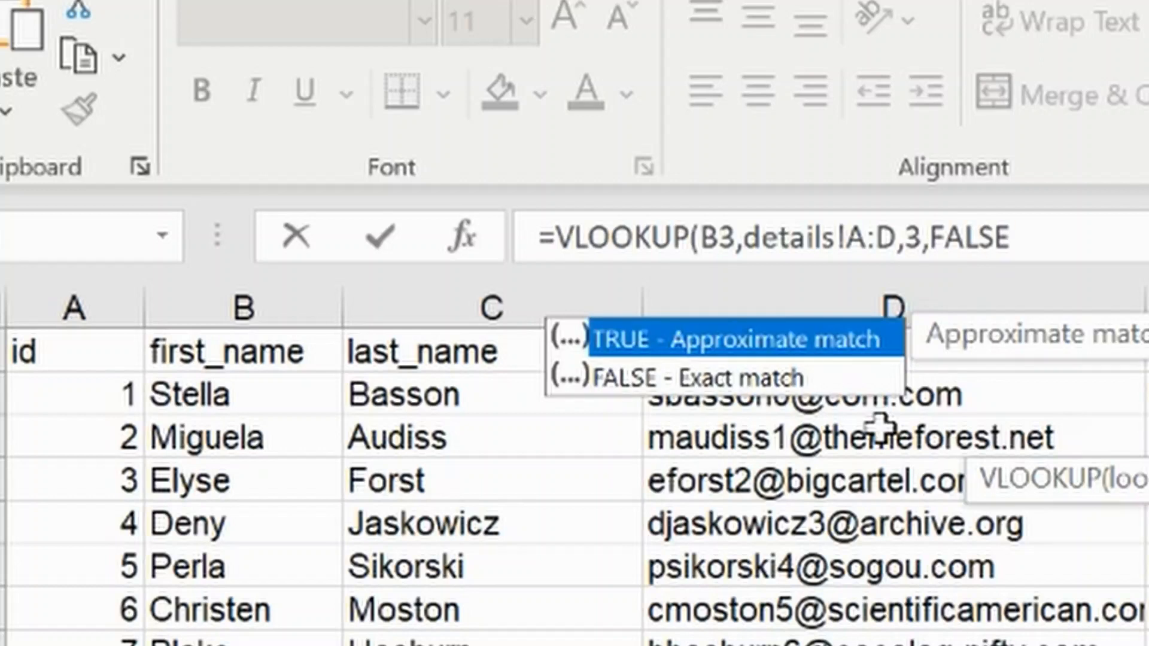
type(")")
key("Return")
Step: Expand the lookup value in E3's VLOOKUP to B3:B1002 and commit it as an ordinary formula that spills down the column
left_click(1065, 419)
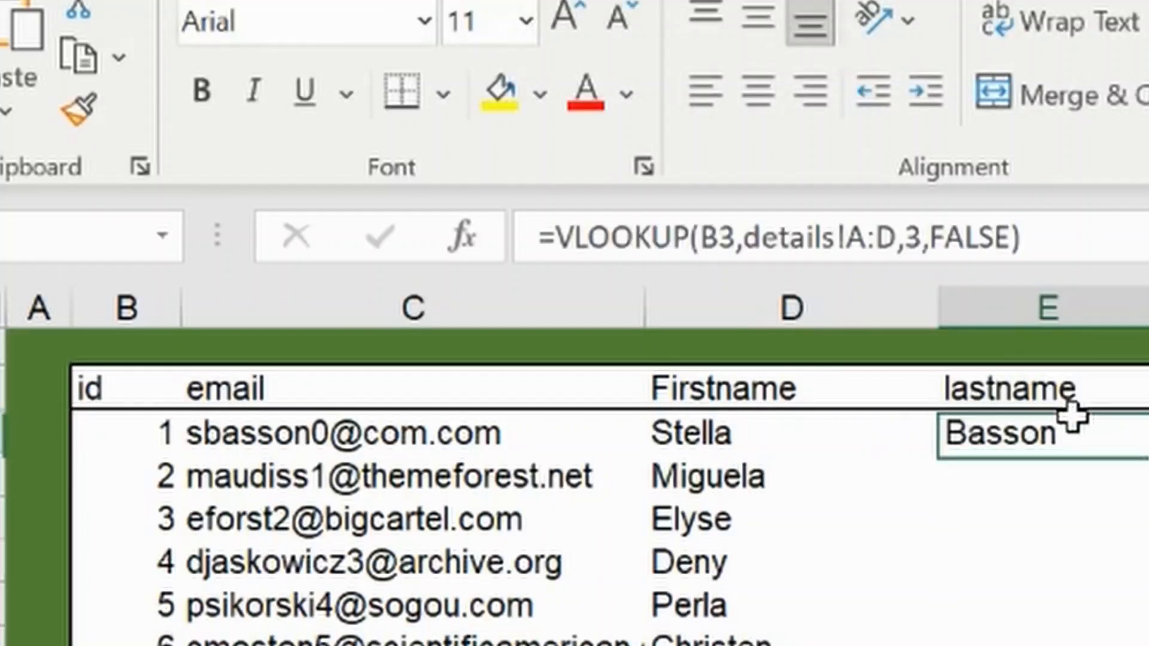
left_click(736, 238)
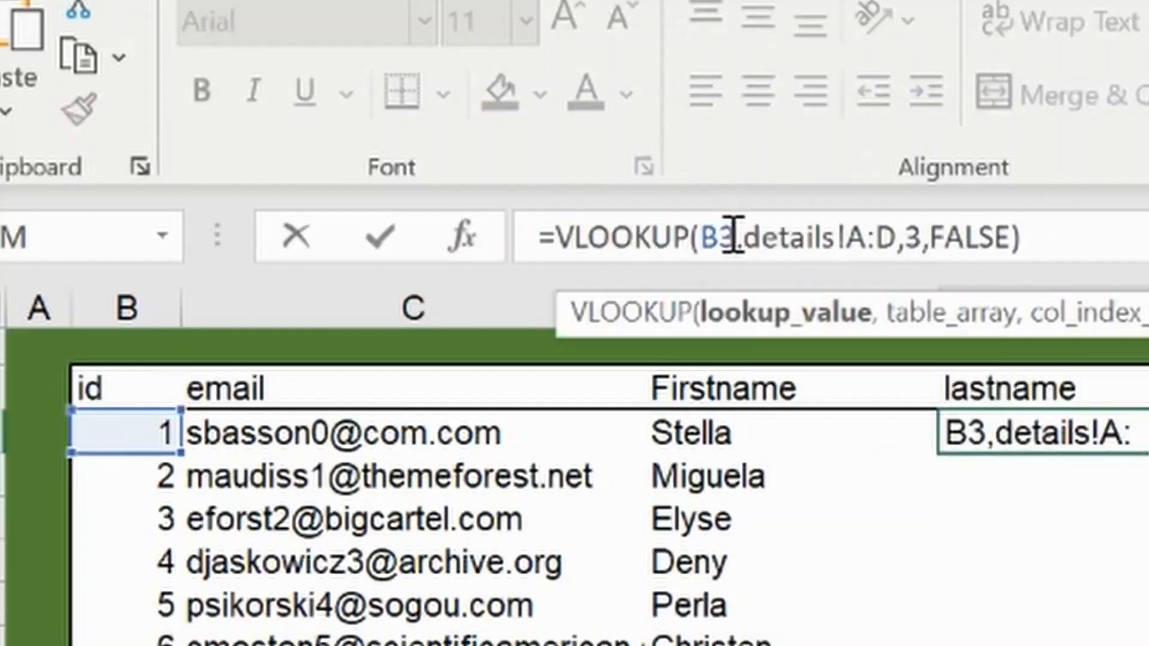
type(":")
type("B1--")
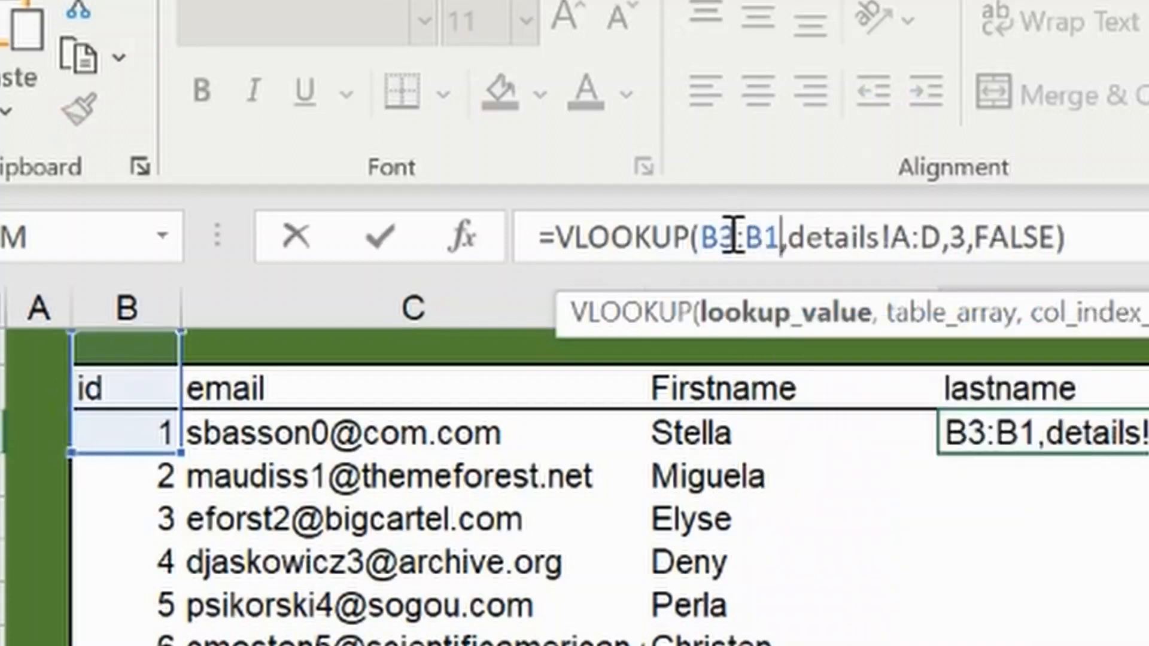
key("BackSpace")
key("BackSpace")
type("=")
key("BackSpace")
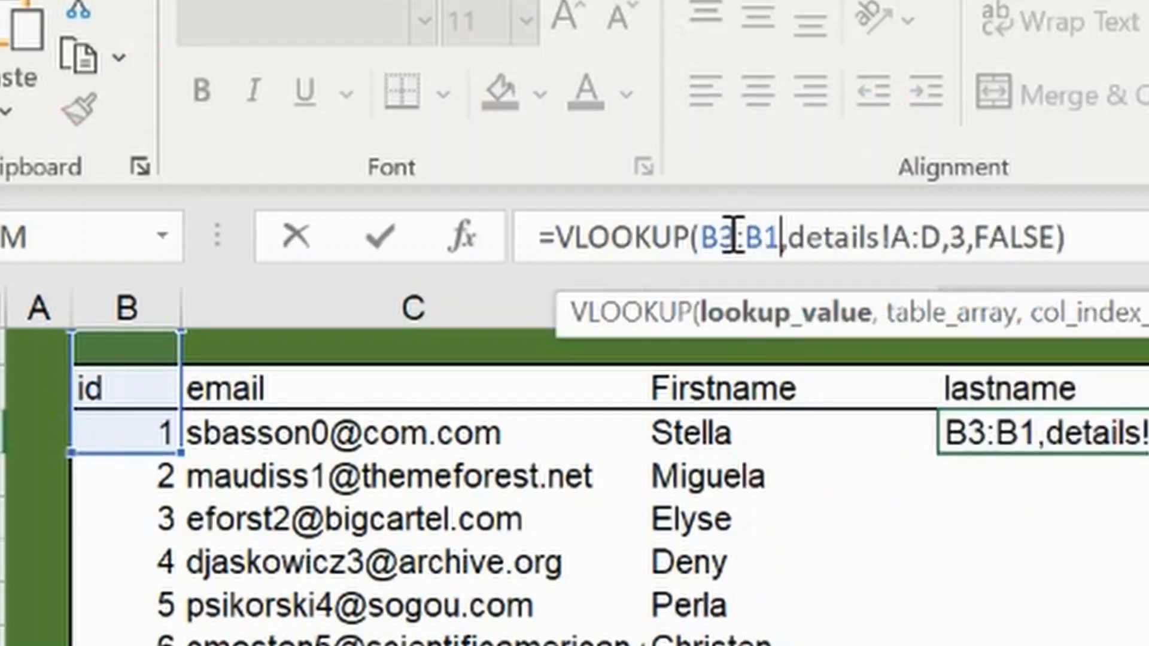
type("002")
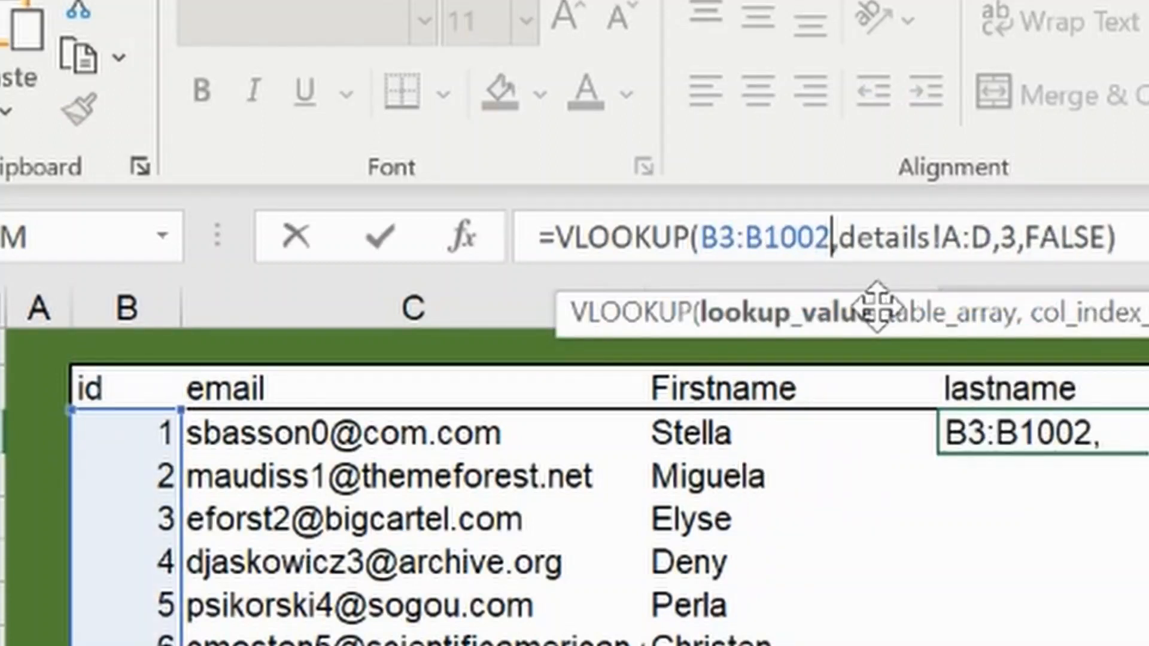
key("Return")
Step: Recommit the spilled lastname VLOOKUP in E3 as a legacy array formula
left_click(1131, 392)
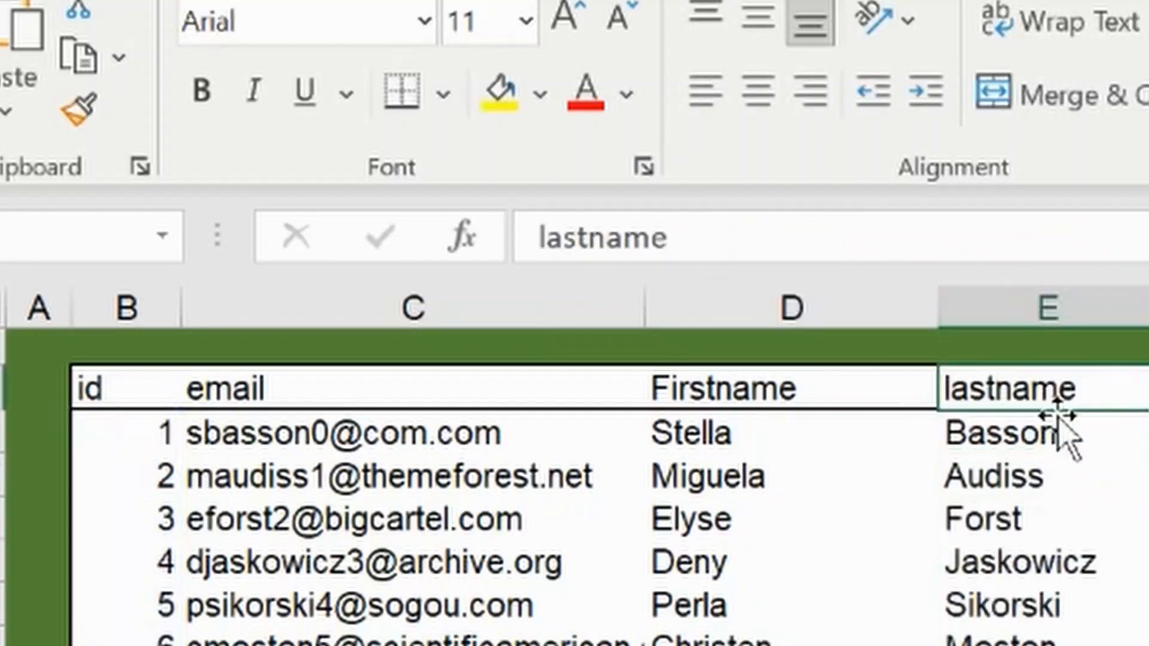
left_click(1047, 435)
left_click(1116, 238)
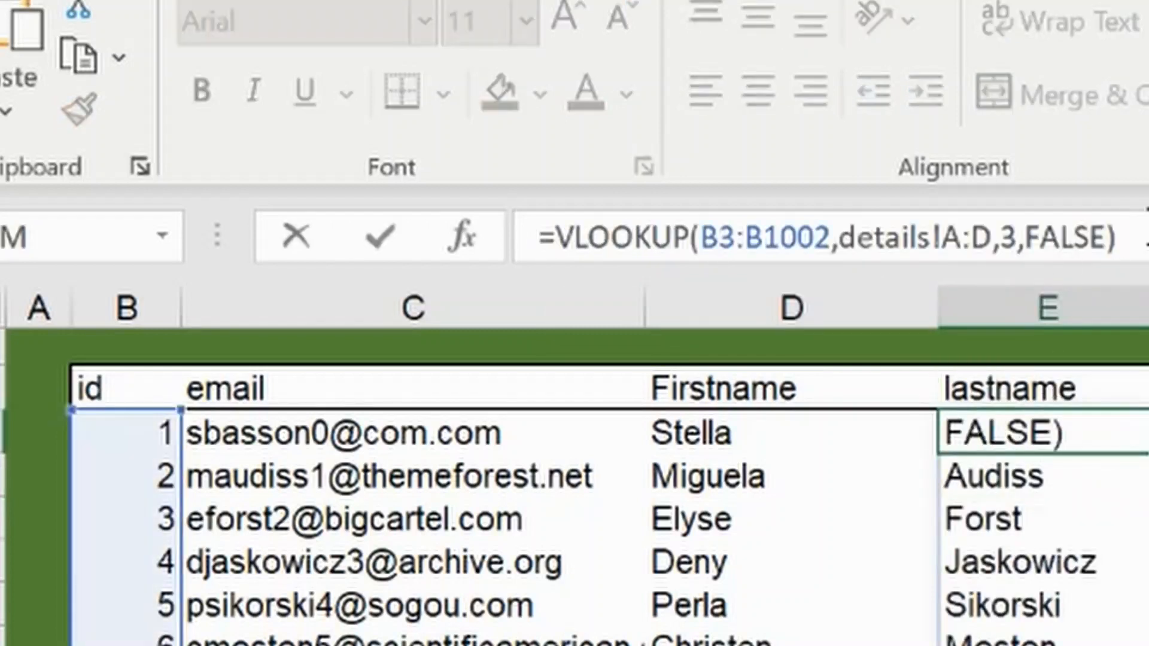
key("ctrl+shift+Return")
Step: Start a CONCATENATE formula in F3 under fullname with D3 as the first text
left_click(511, 234)
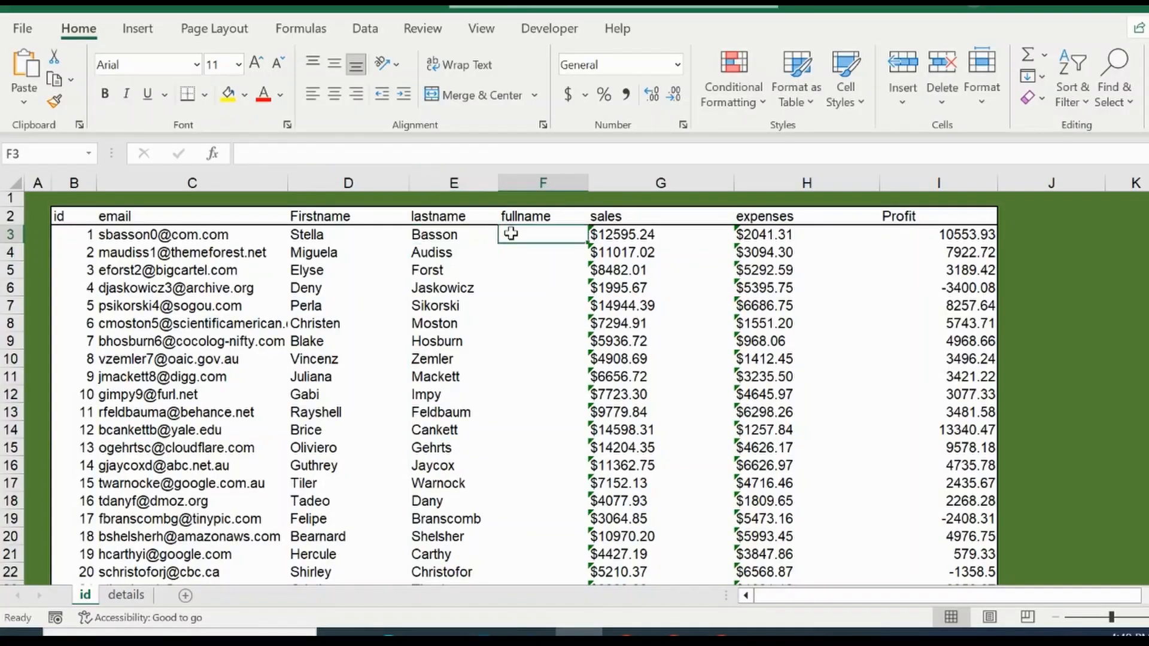
left_click(454, 152)
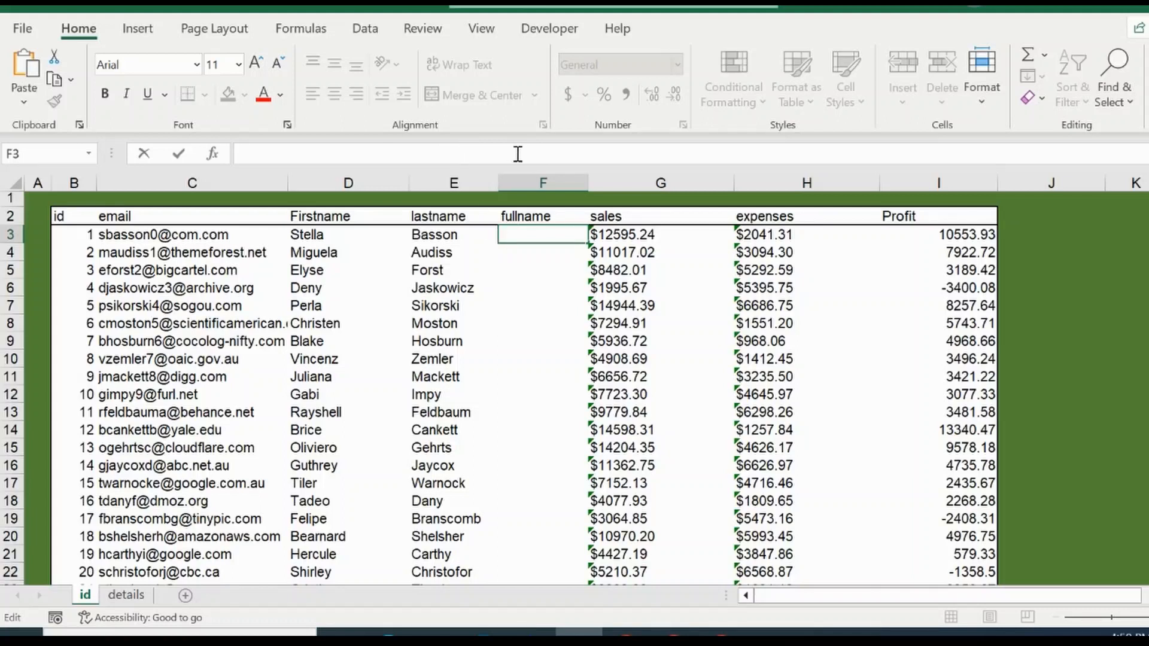
type("=conc")
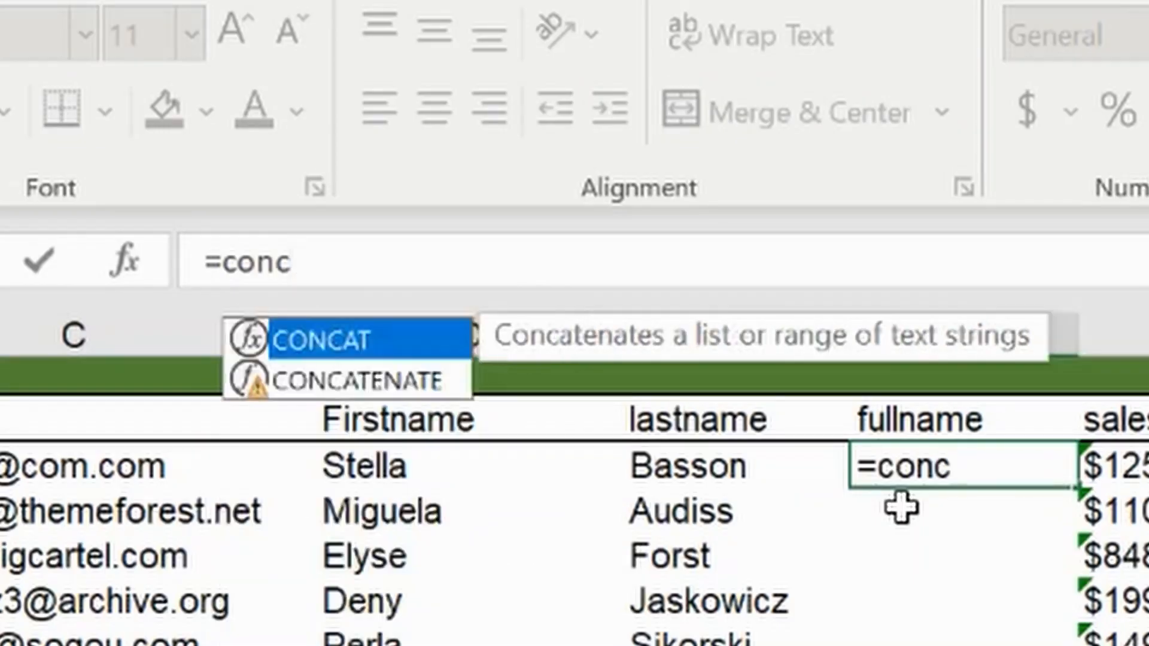
left_click(362, 381)
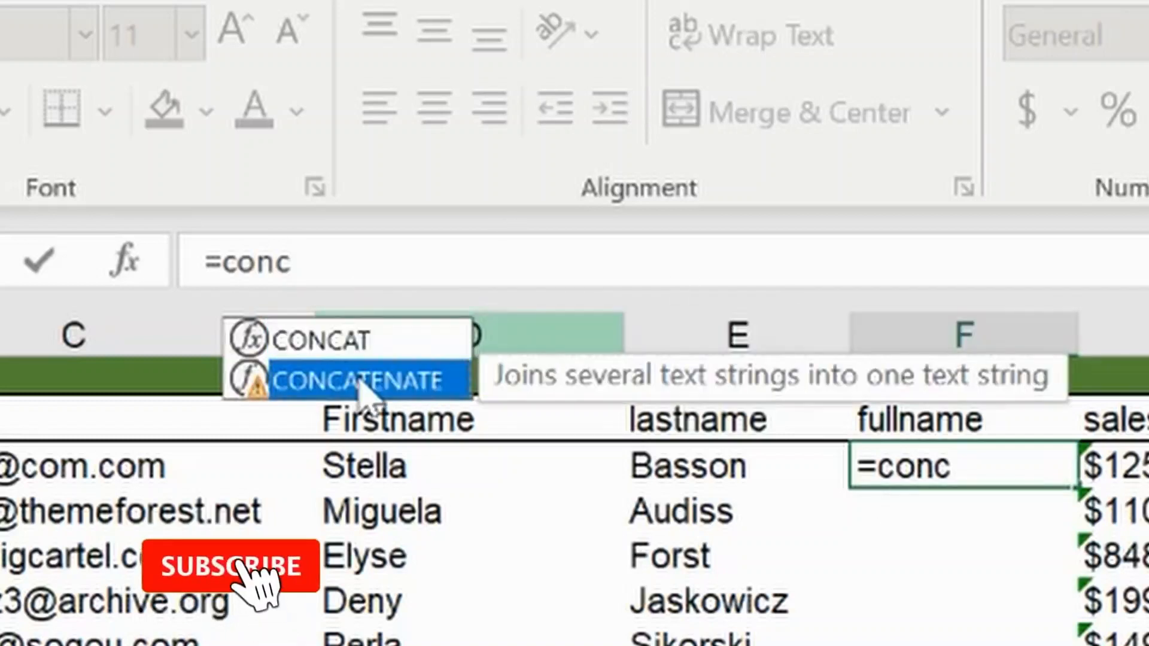
double_click(342, 381)
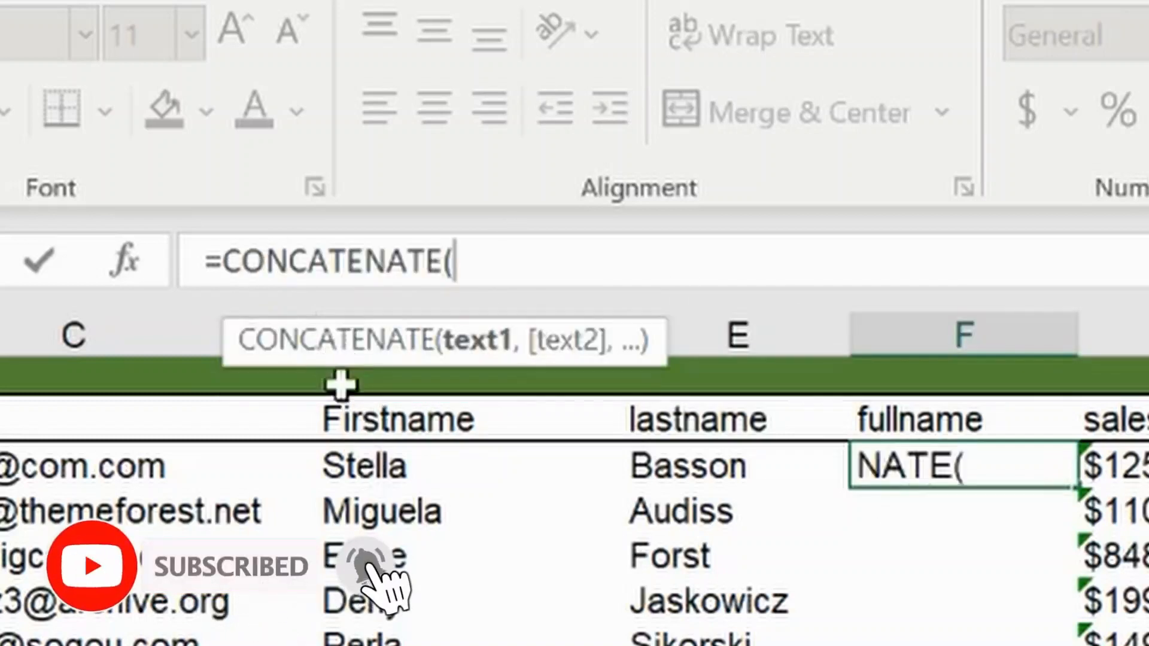
left_click(359, 467)
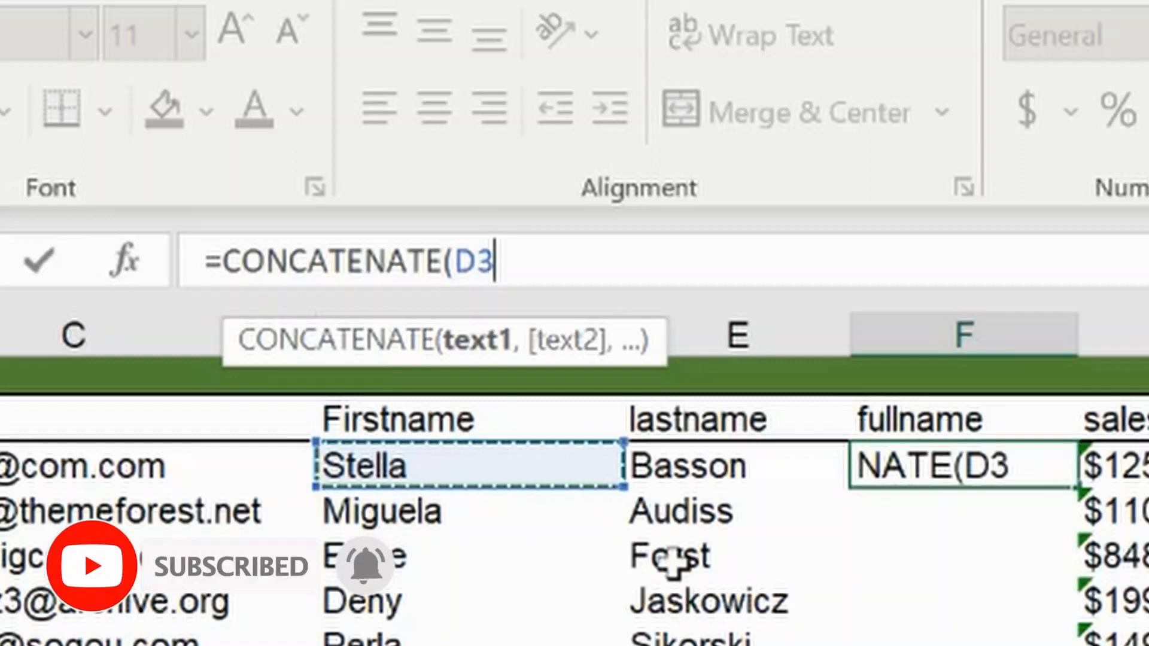
Step: Add a space " " and E3 as the remaining texts of F3's CONCATENATE and commit the formula
type(", \" ")
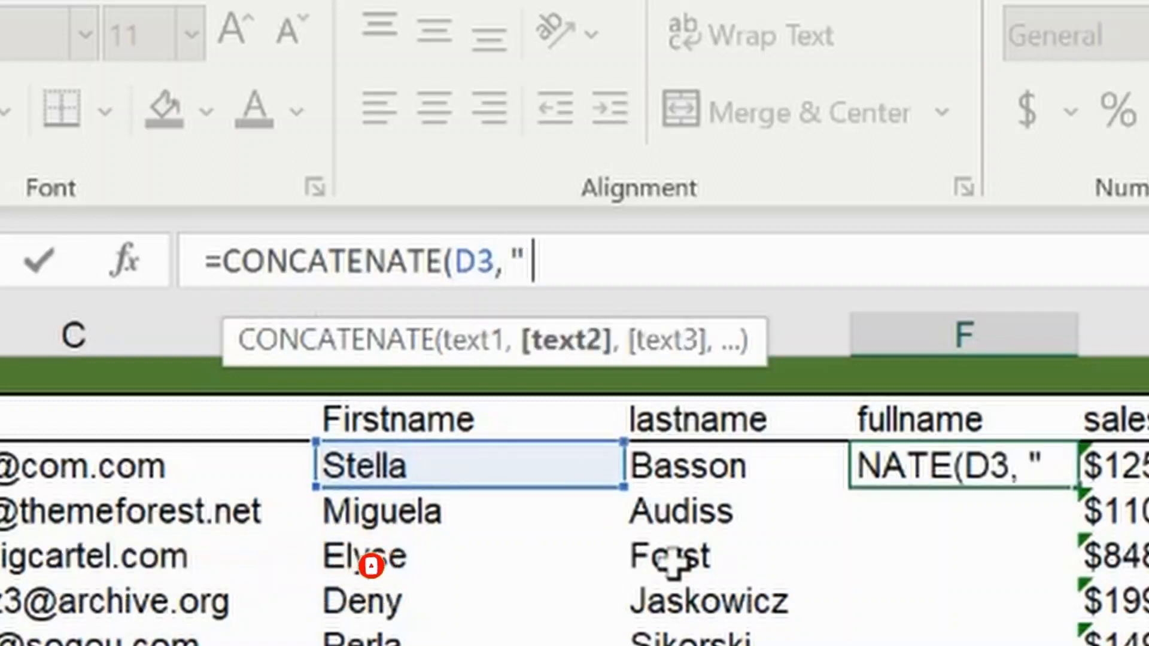
type("\",")
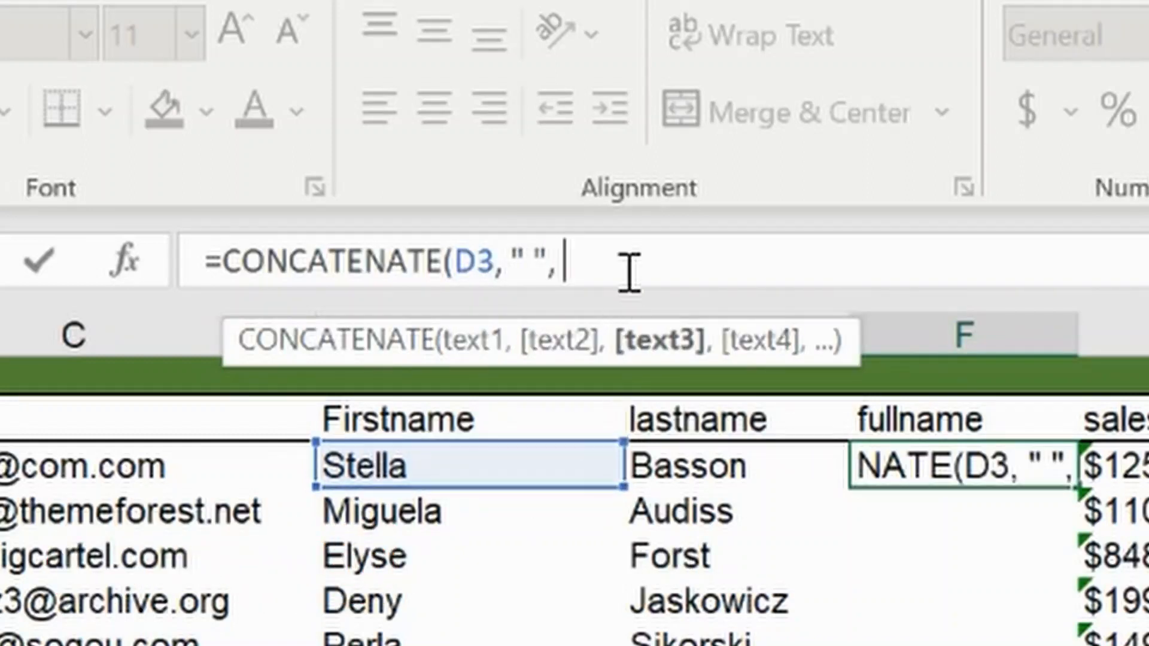
left_click(694, 462)
type(")")
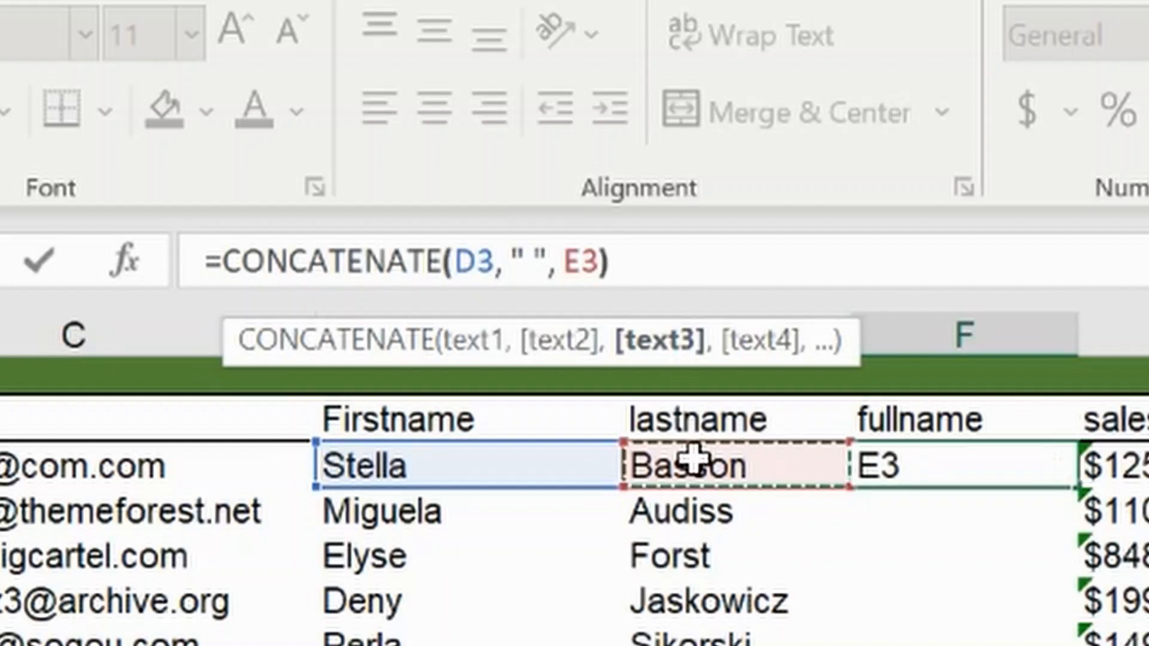
key("Return")
key("Up")
key("Down")
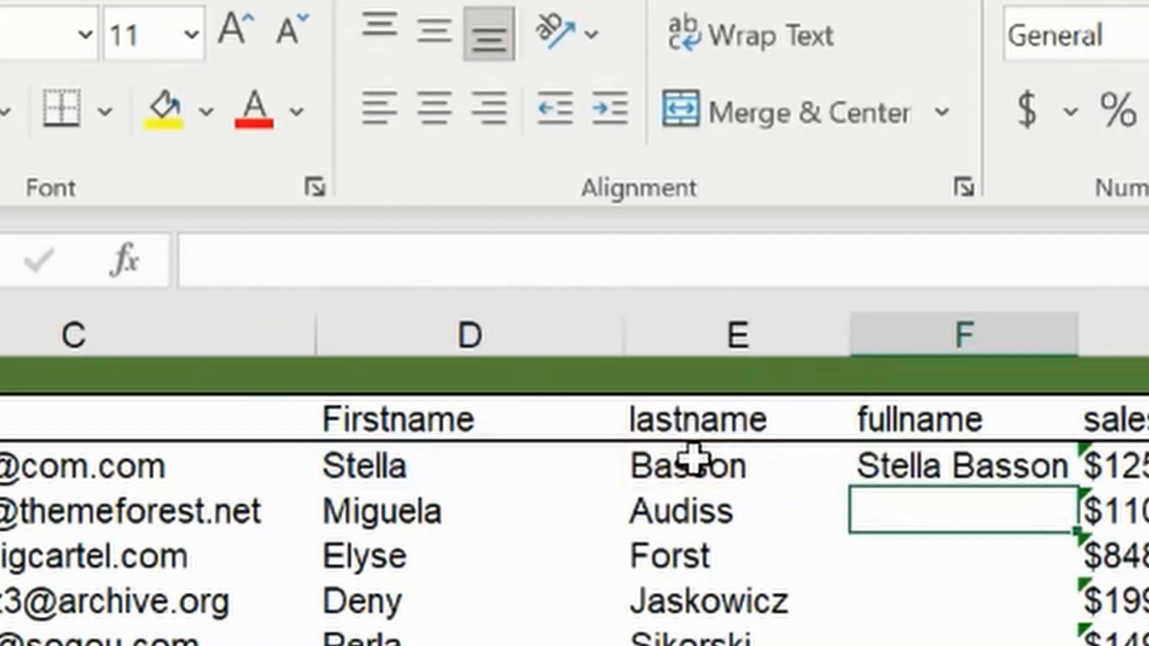
Step: Expand the name references in F3's CONCATENATE to D3:D1002 and E3:E1002 and commit it as an ordinary spilling formula
key("Up")
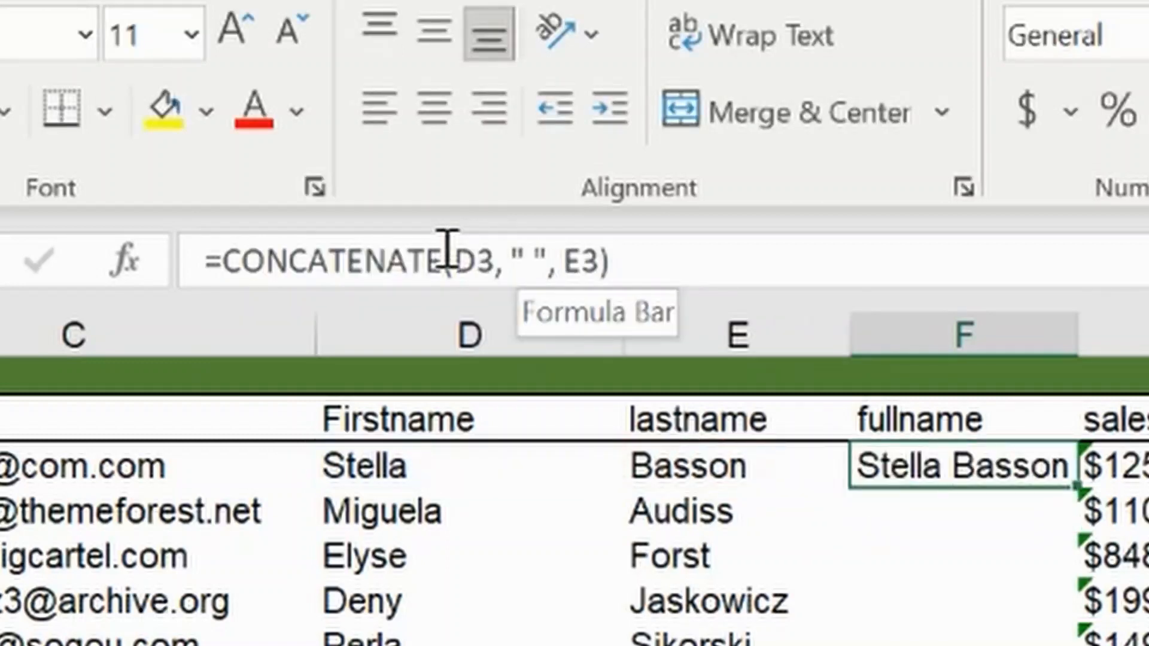
left_click(490, 259)
type(":")
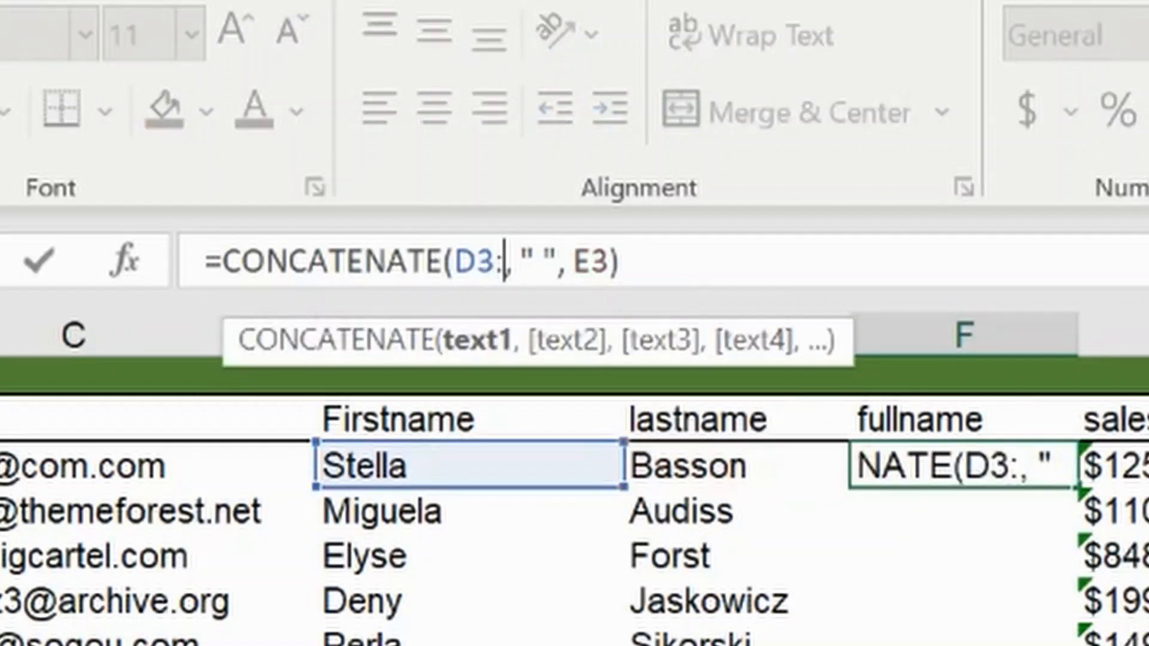
type("D100")
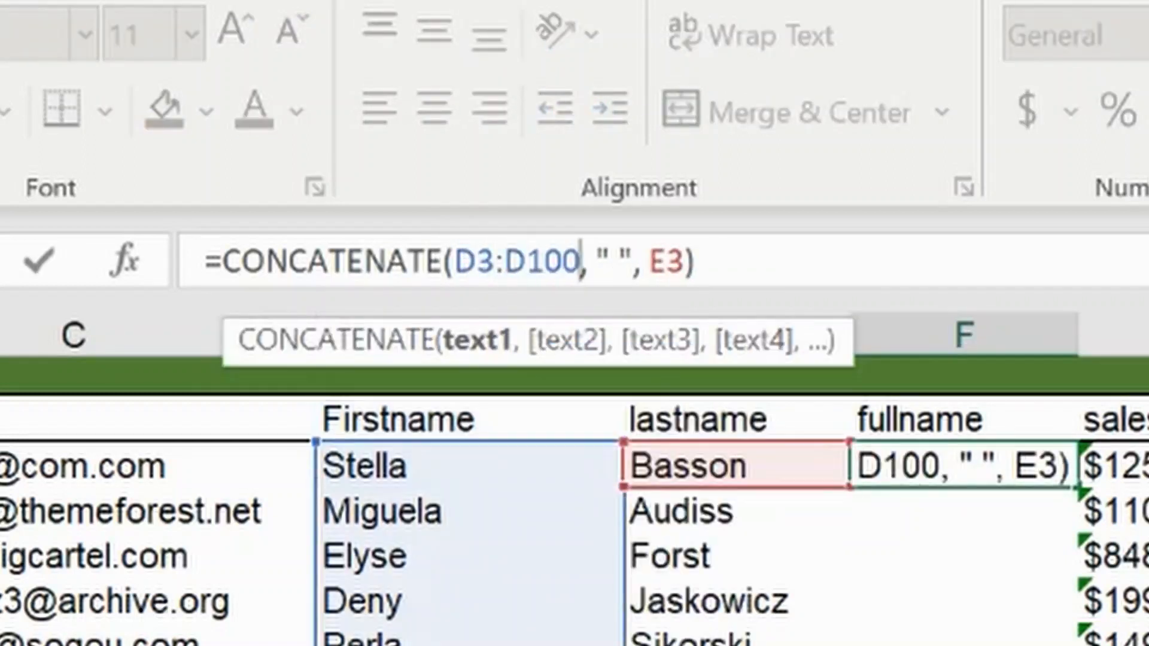
type("2")
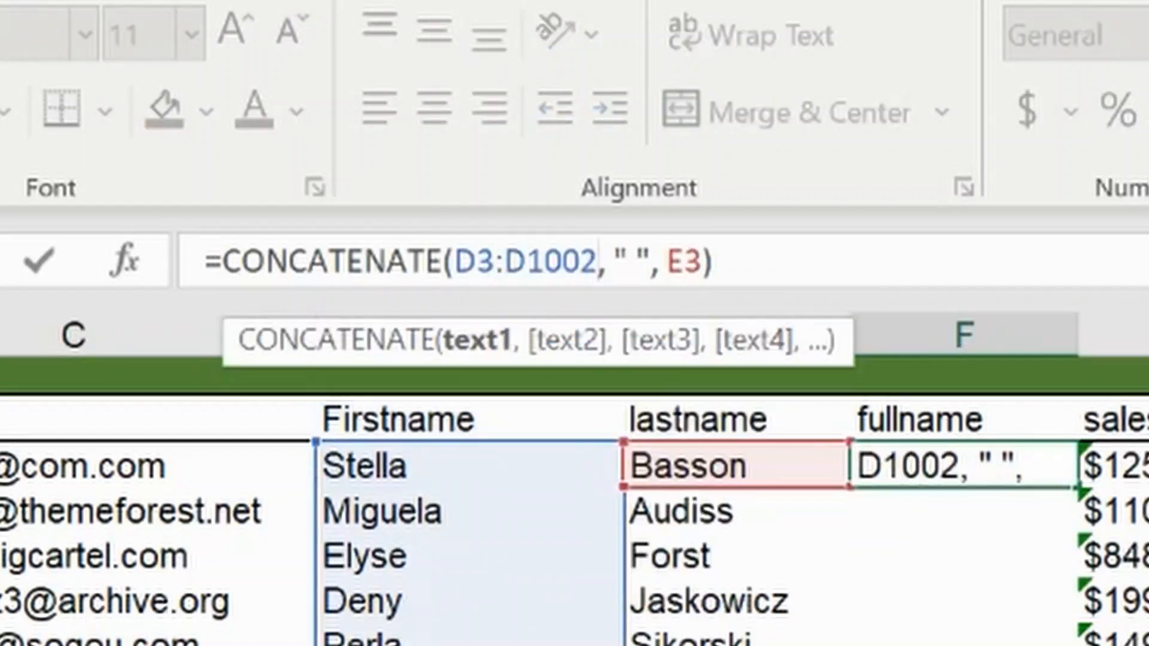
left_click(705, 258)
type(":E")
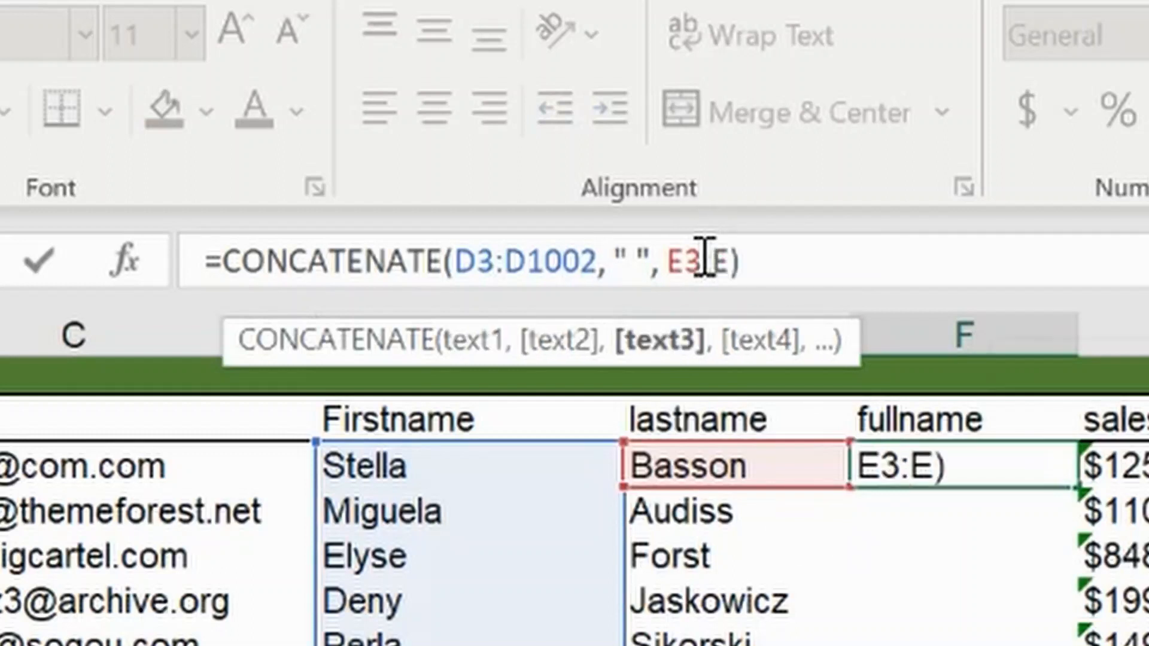
type("1002")
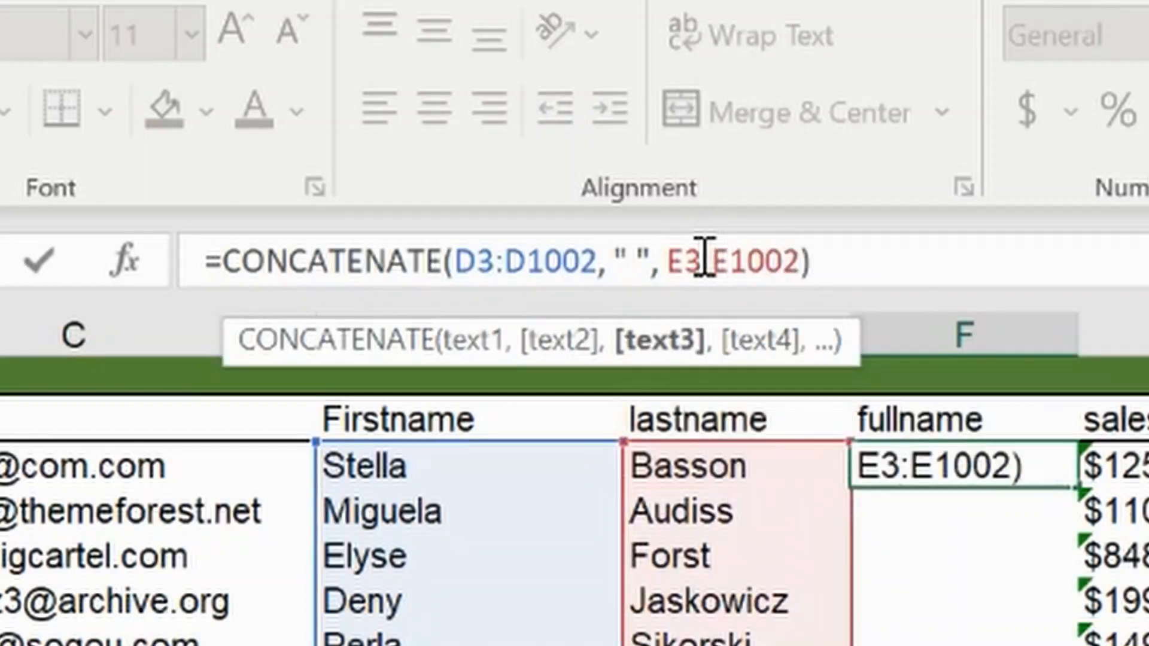
key("Return")
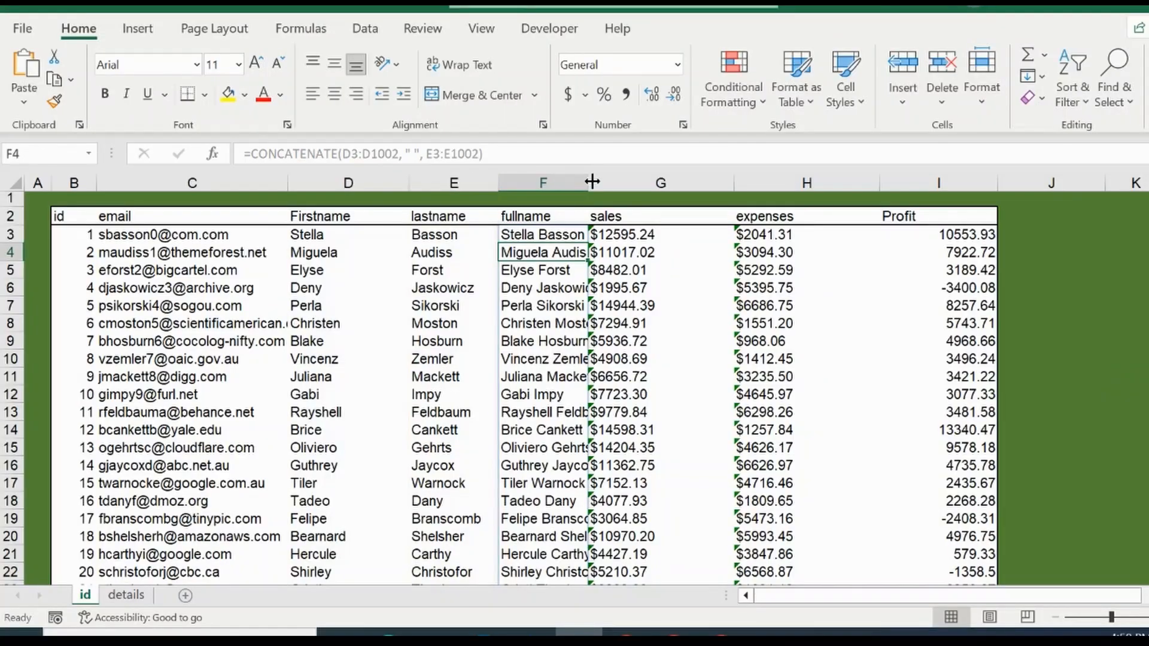
Step: Autofit the fullname column's width and recommit F3's CONCATENATE as a legacy array formula
double_click(592, 182)
left_click(543, 235)
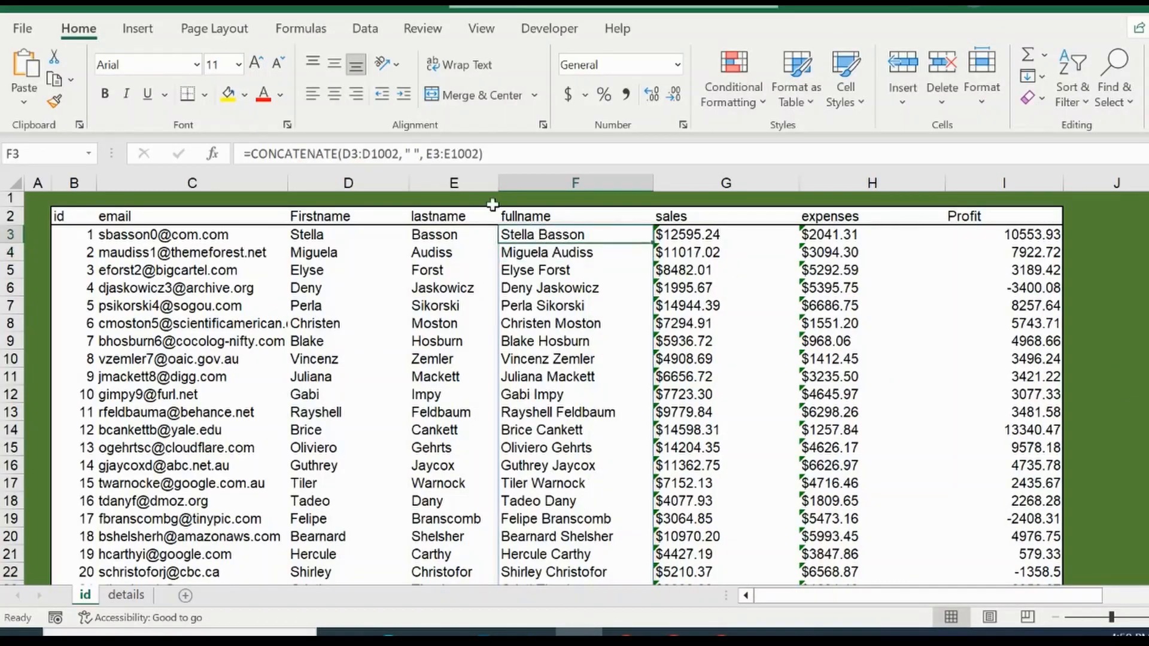
left_click(493, 146)
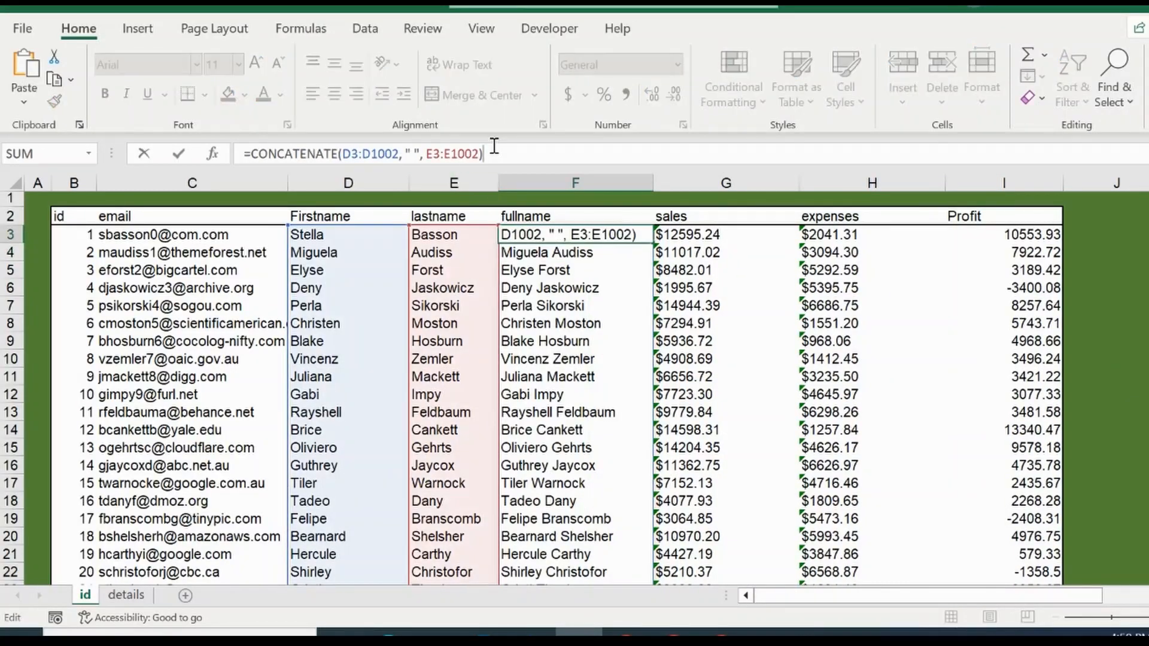
key("ctrl+shift+Return")
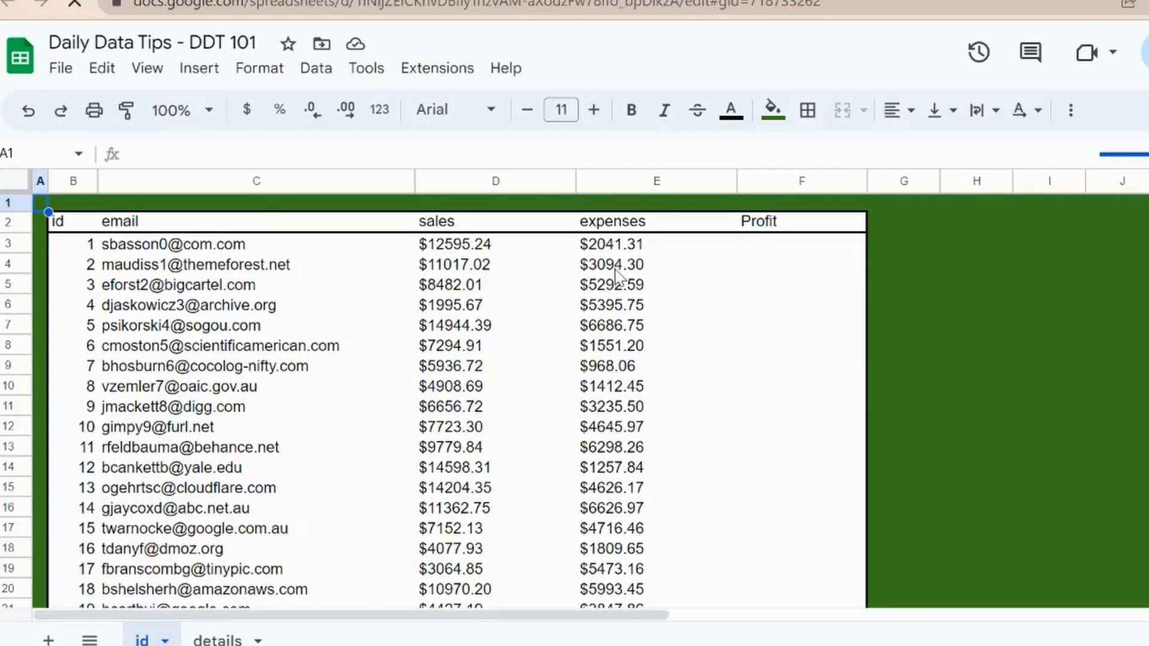
Step: In the Google Sheets file, enter =D3-E3 in F3 under Profit and reject the suggested autofill
left_click(752, 251)
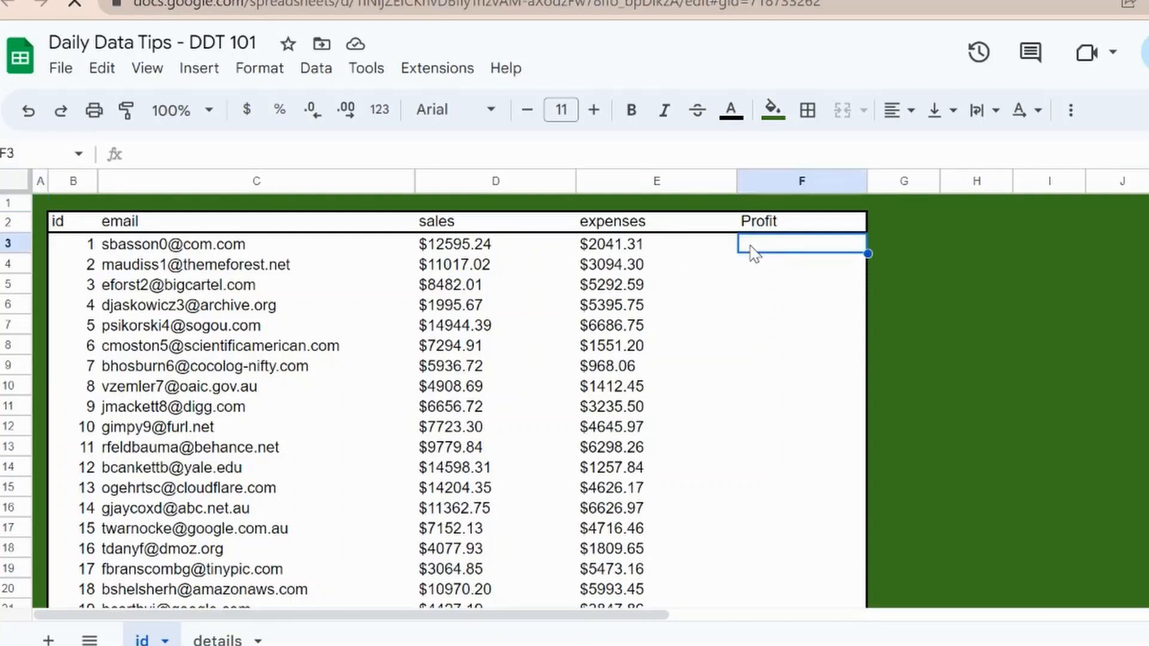
type("=D3")
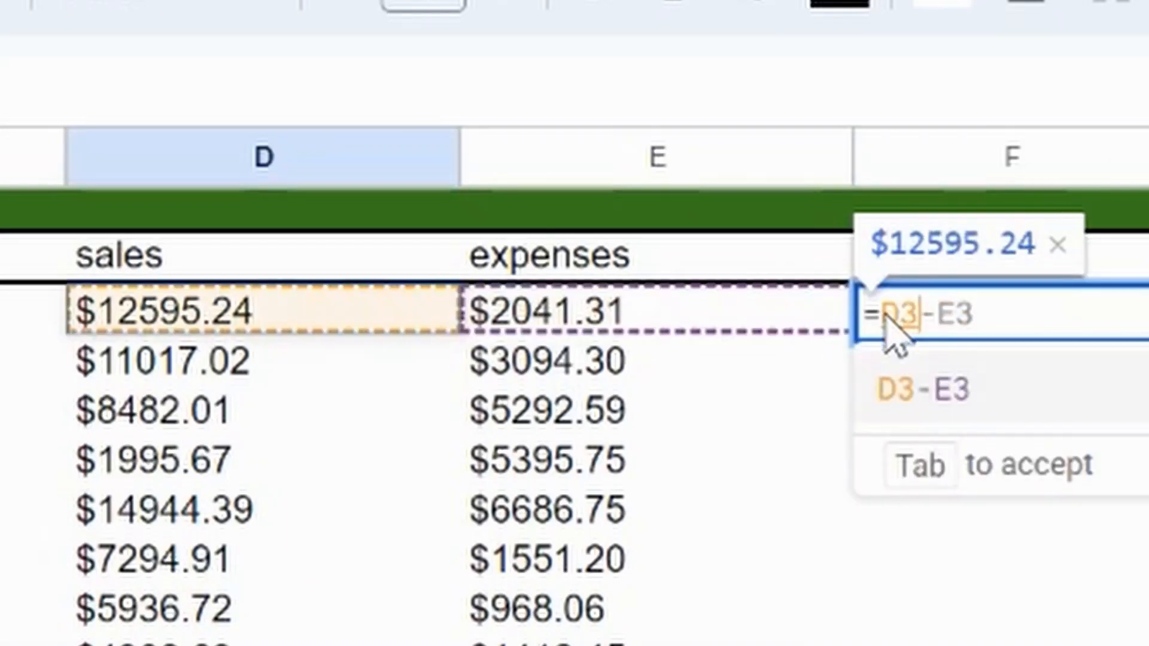
type("-")
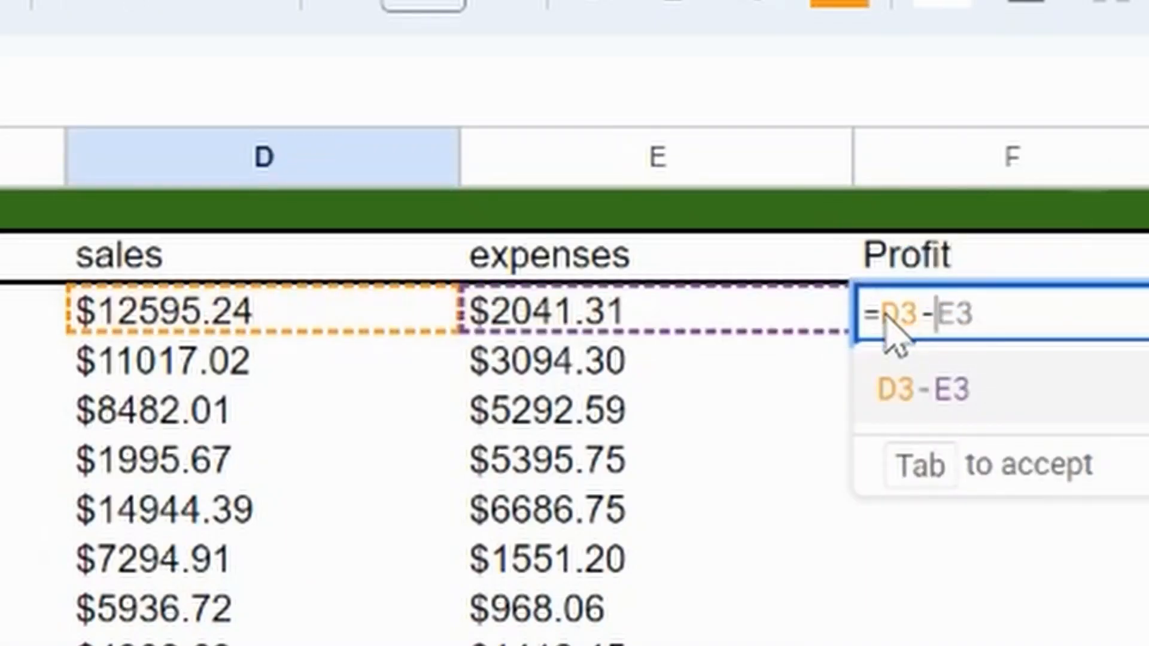
left_click(569, 311)
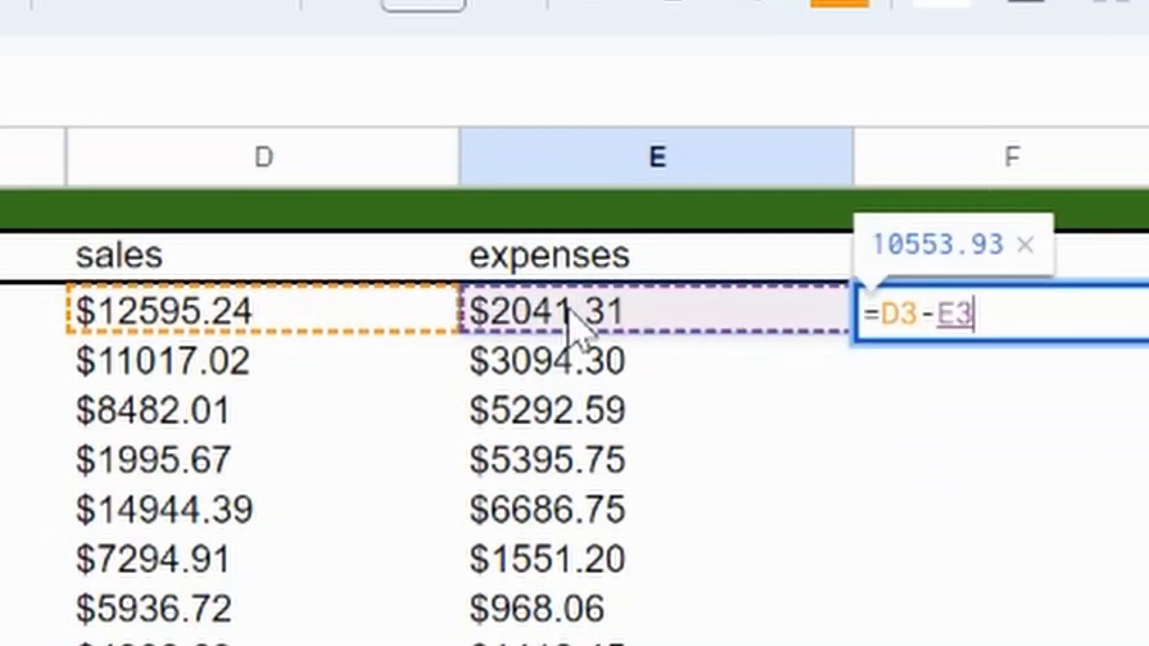
key("Return")
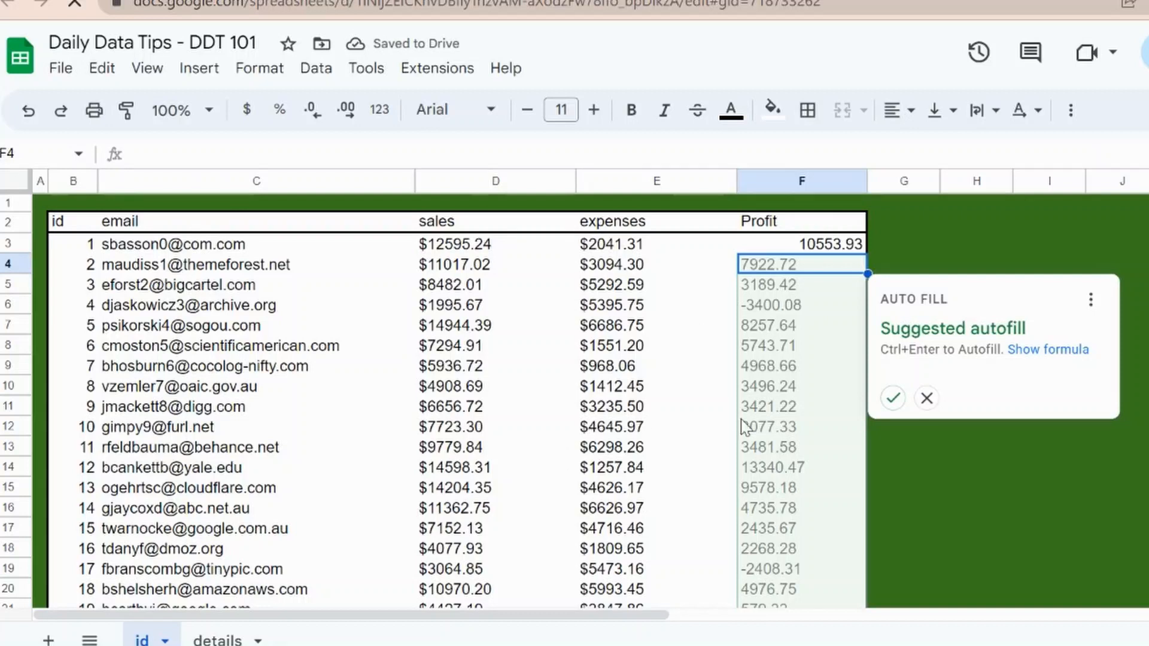
left_click(926, 398)
Step: Extend the sales reference in F3's profit formula to D3:D1002
left_click(802, 248)
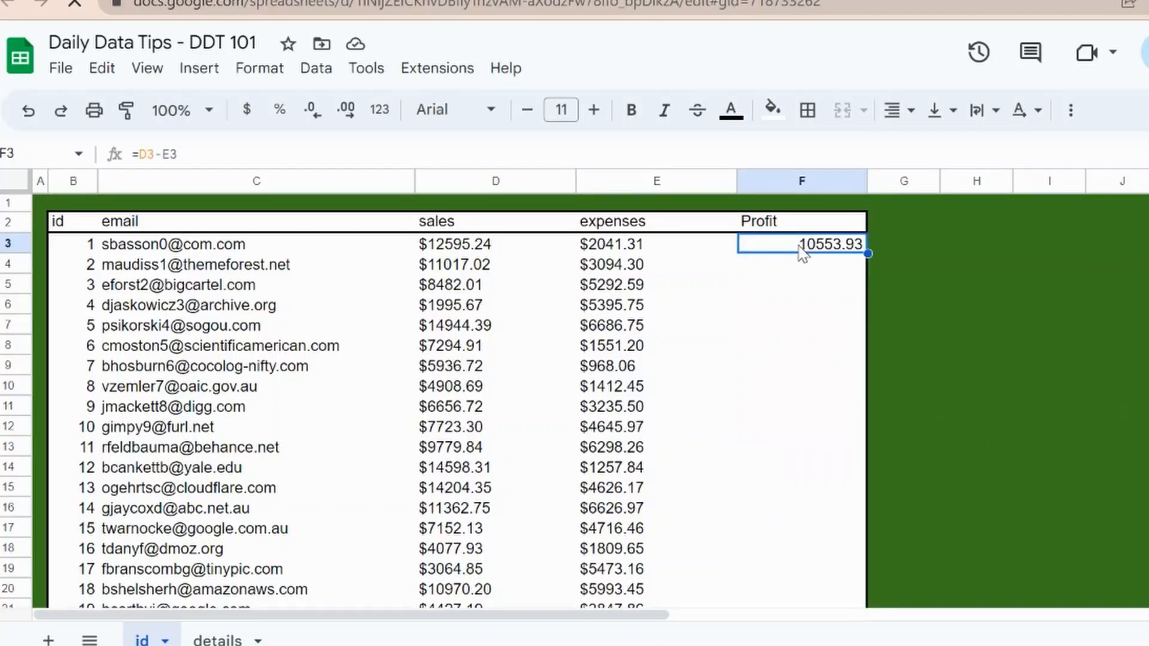
left_click(265, 154)
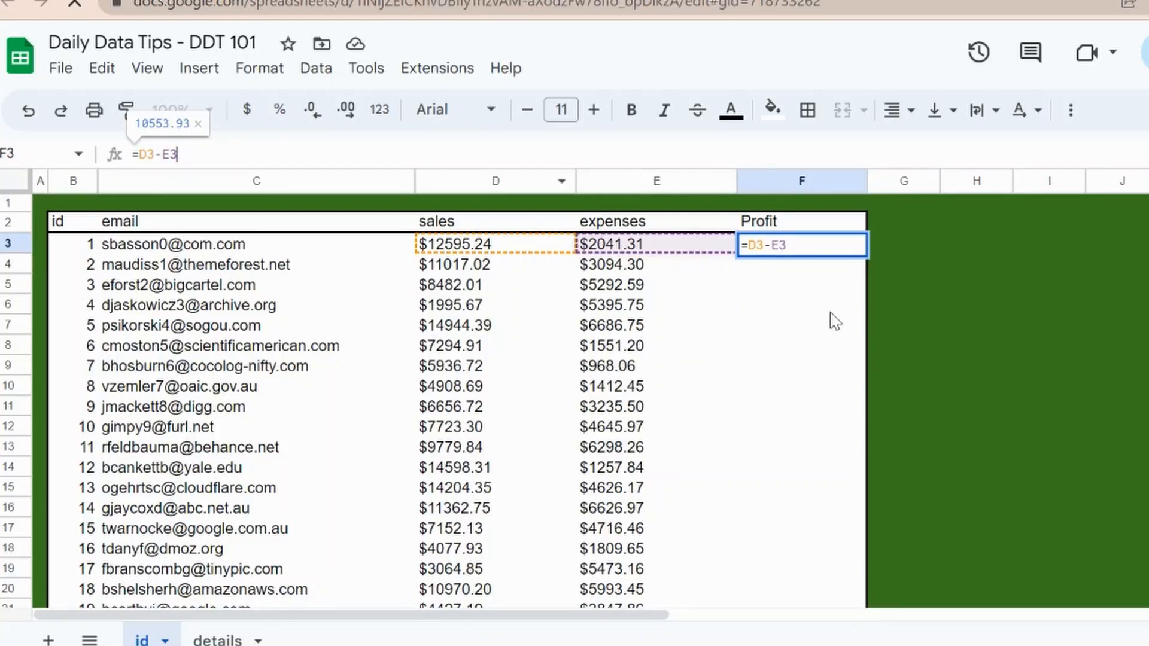
key("Return")
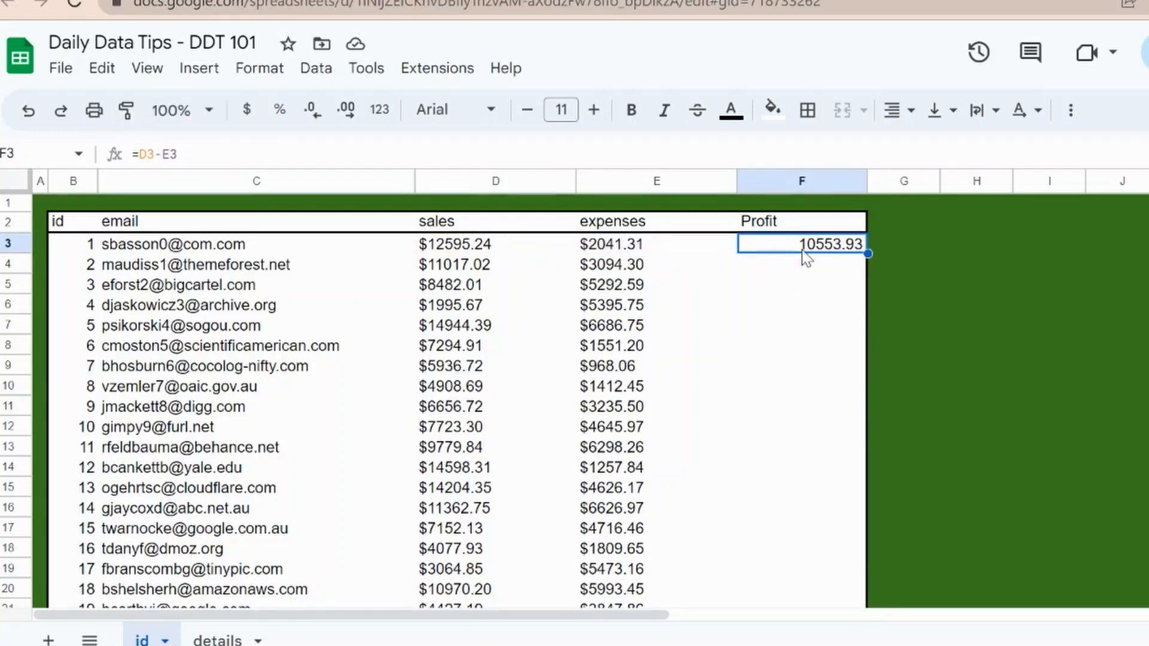
left_click(198, 158)
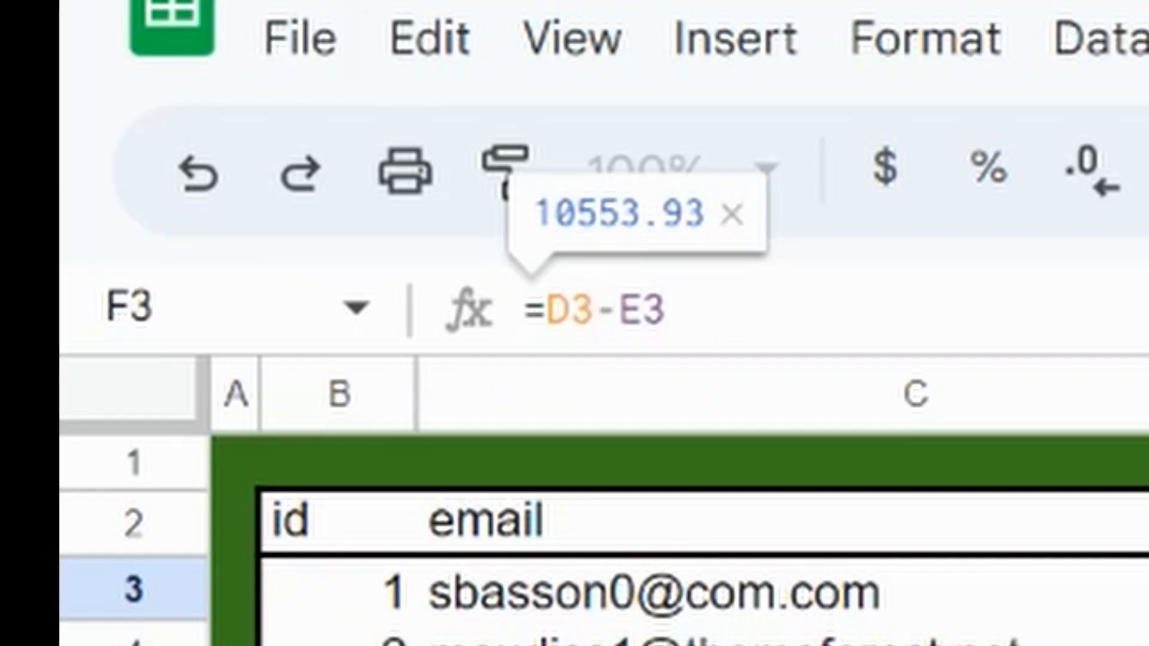
type(":D")
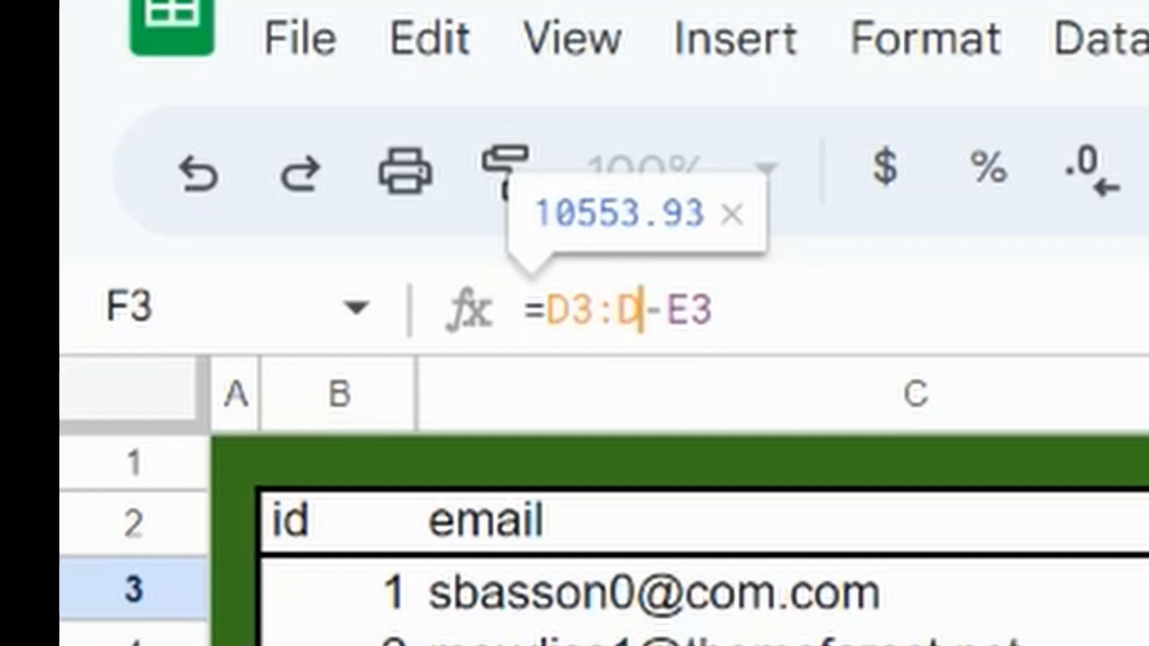
type("1002")
key("Right")
key("Right")
key("Right")
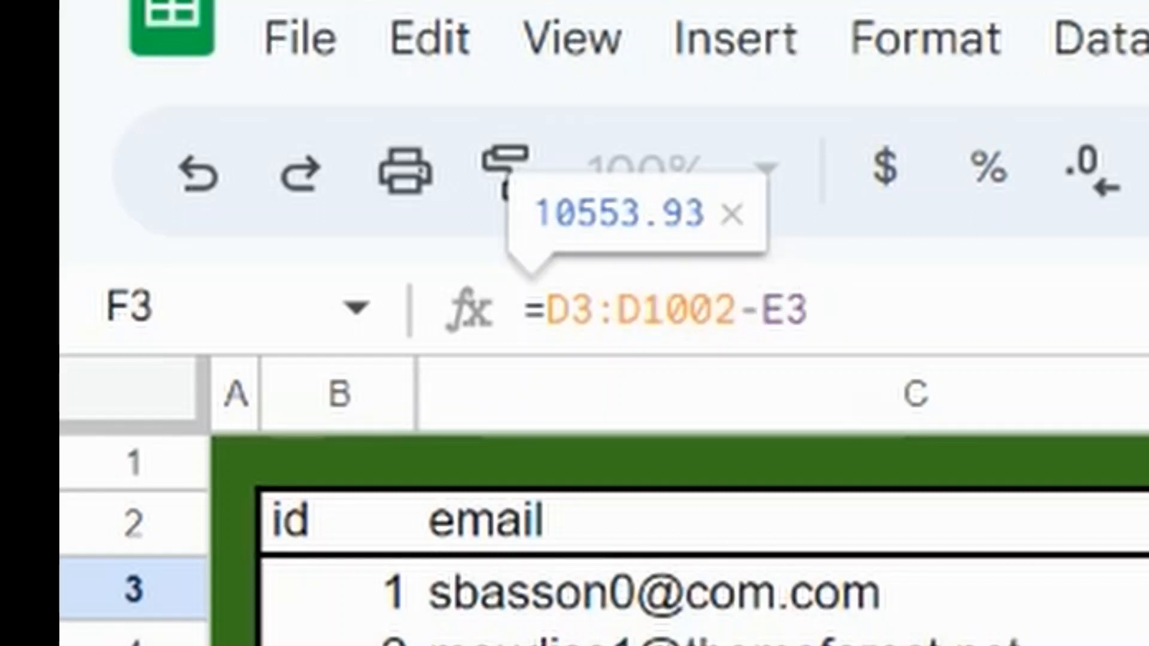
Step: Extend the expenses reference in F3's profit formula to E3:E1002 and commit the formula
type(":E1-")
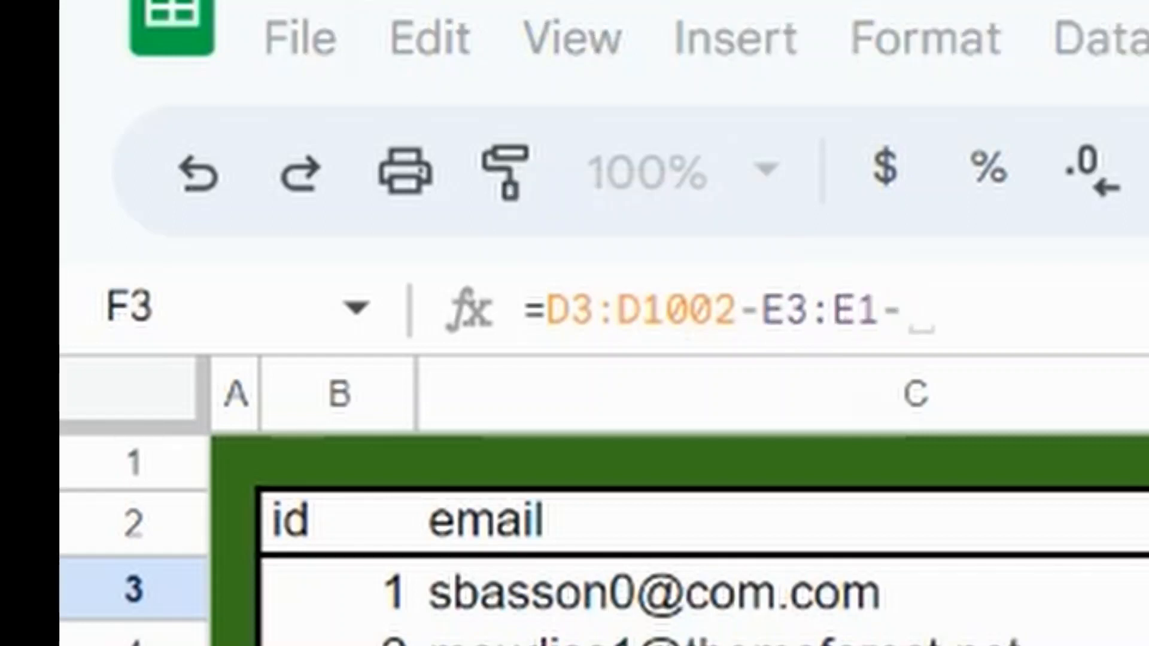
key("BackSpace")
type("00")
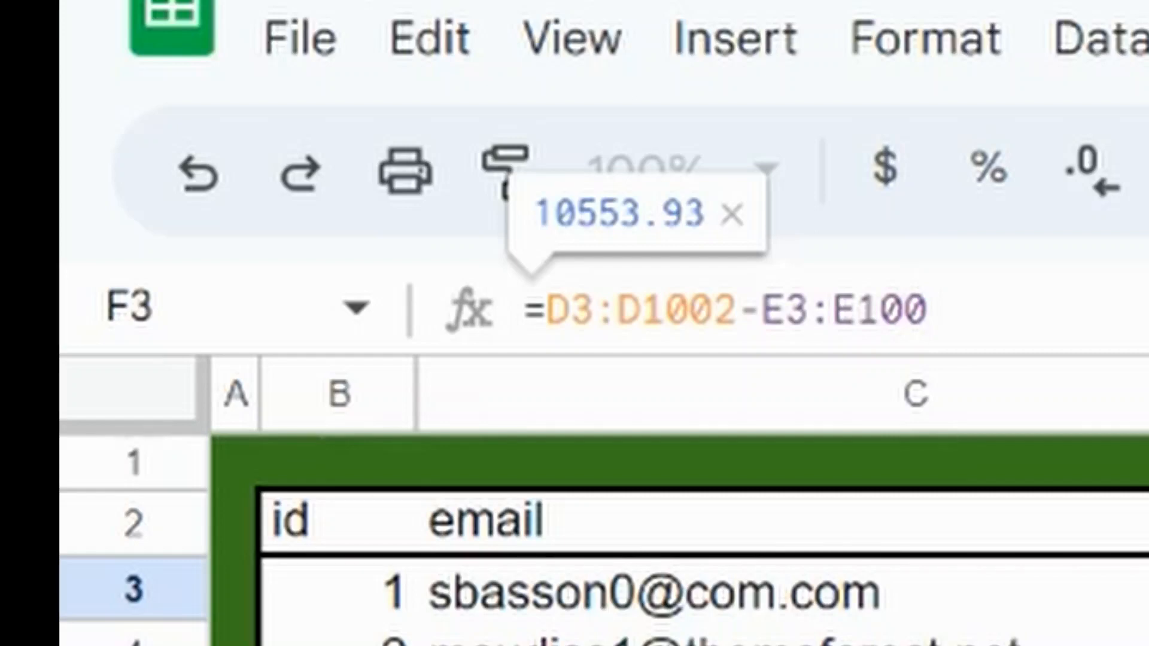
type("2")
key("Return")
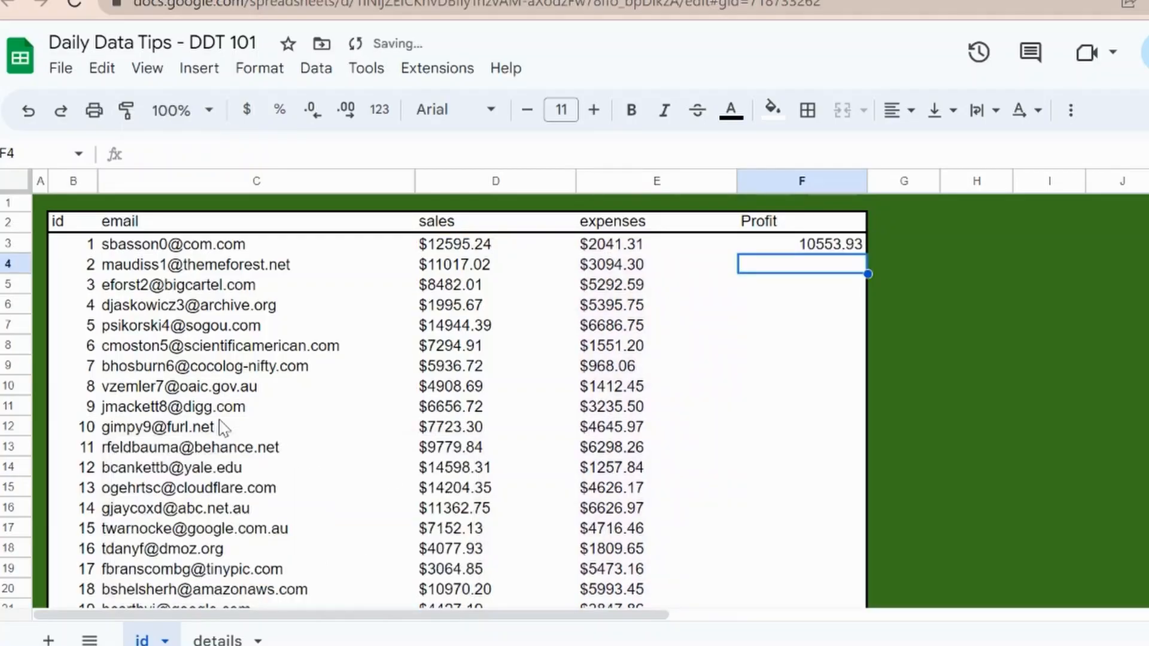
Step: Wrap F3's range subtraction D3:D1002-E3:E1002 in ArrayFormula and commit it
key("Up")
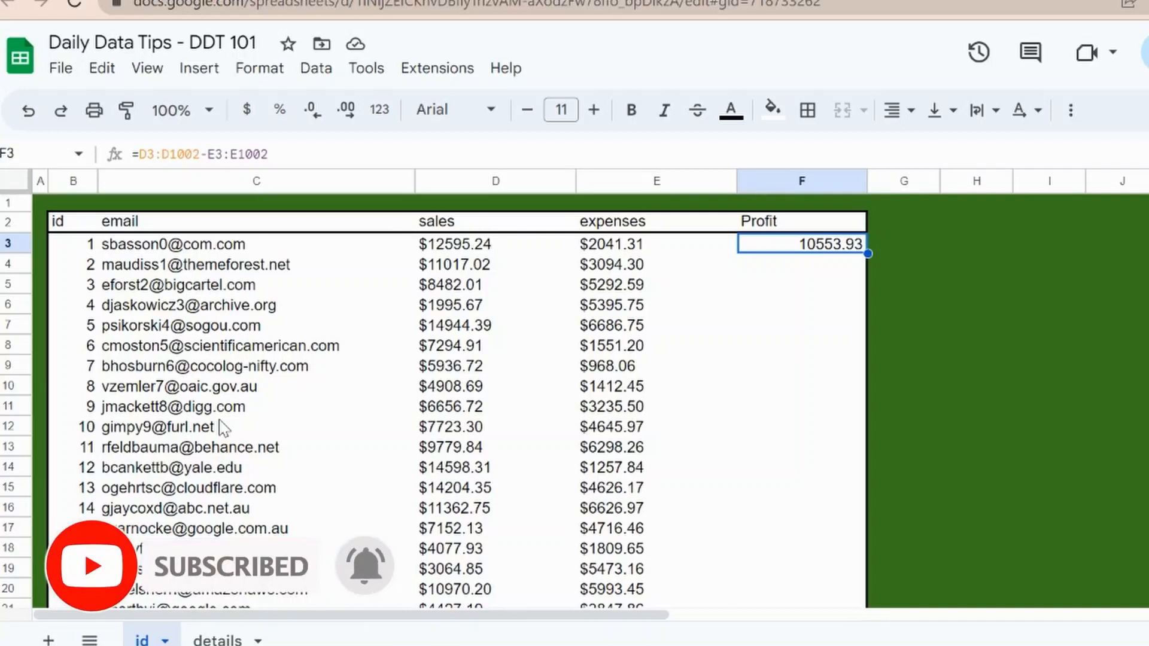
left_click(254, 154)
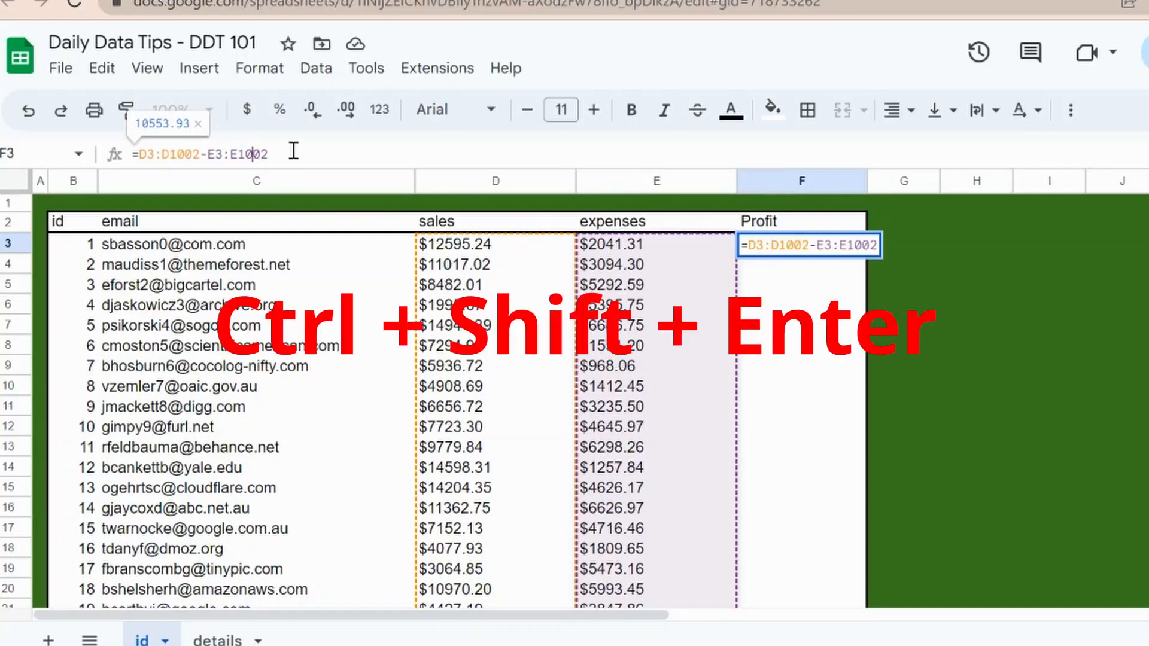
key("ctrl+shift+Return")
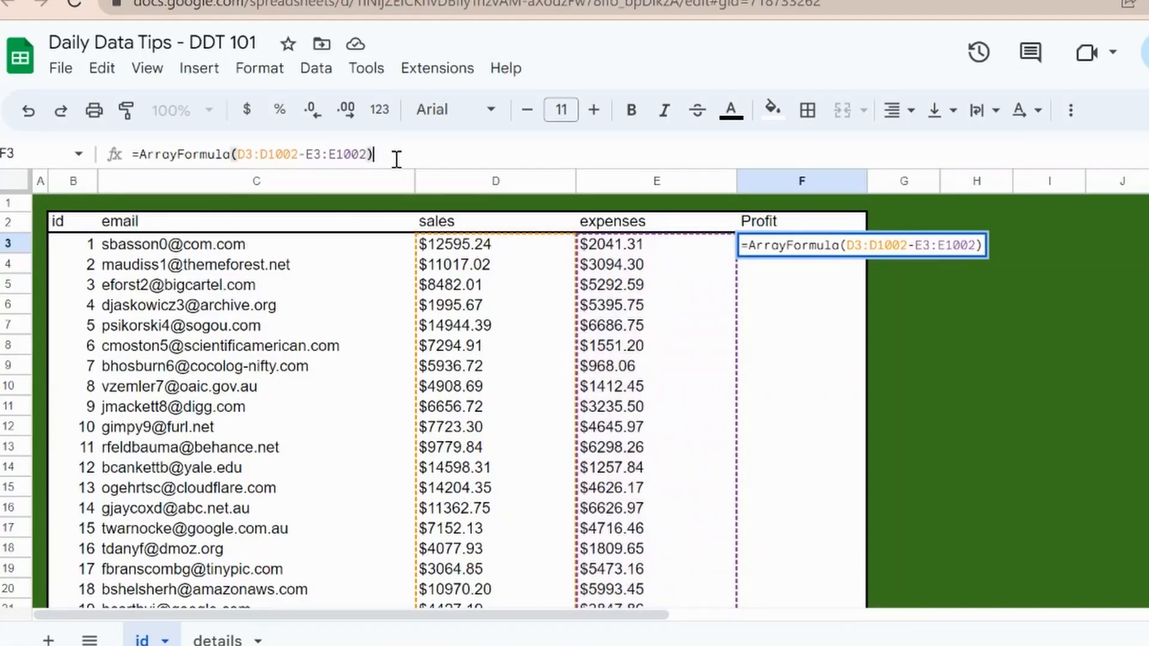
key("Return")
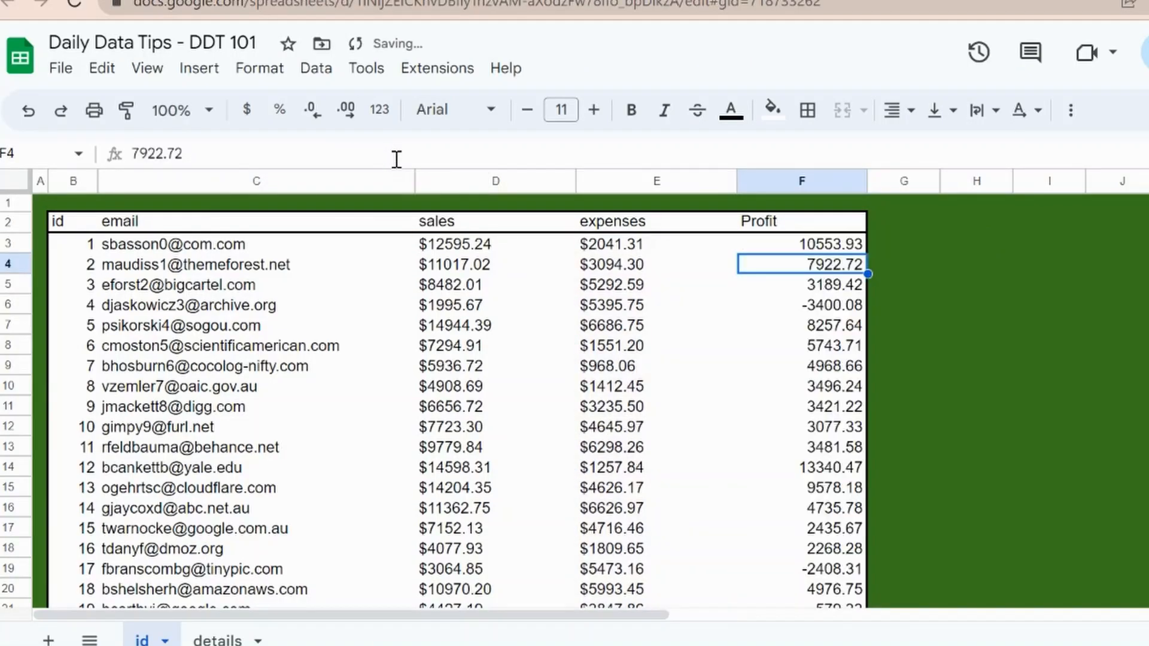
key("Up")
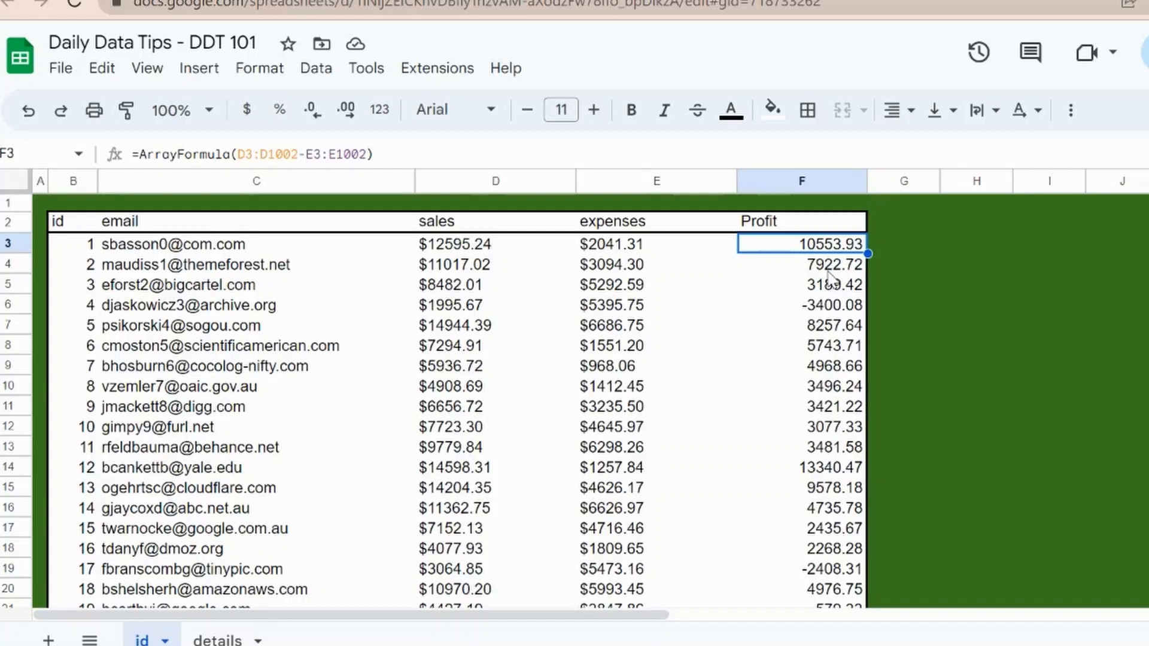
Step: Try overwriting F10 inside the Profit array with k, and clear that entry
left_click(846, 390)
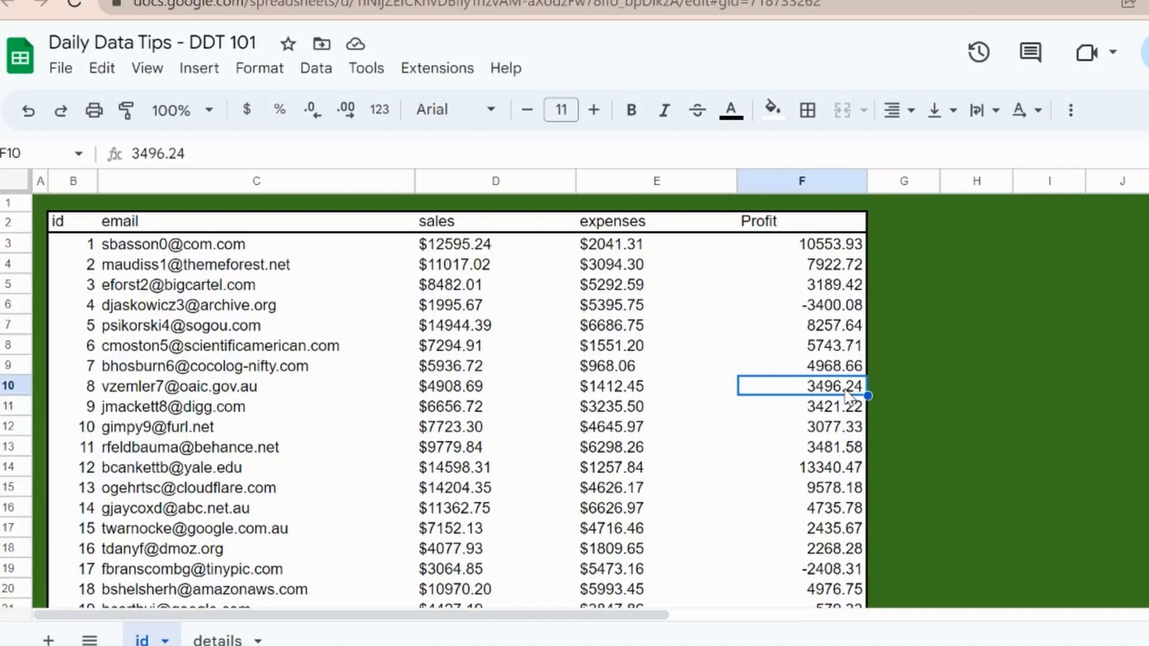
type("k")
key("Return")
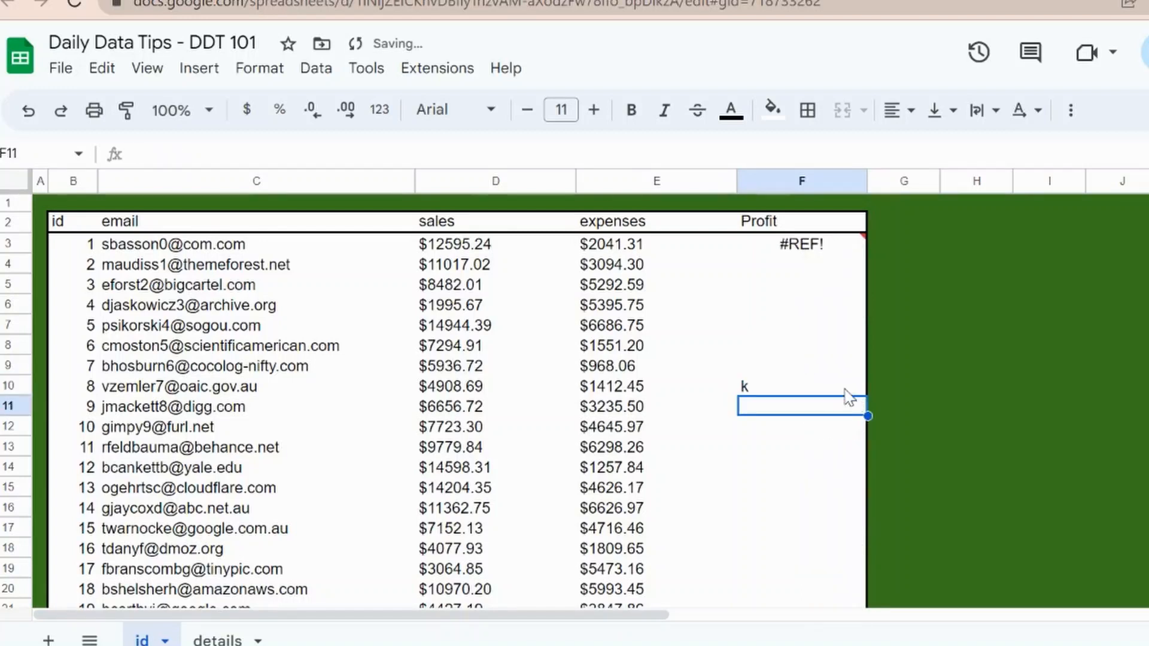
left_click(844, 388)
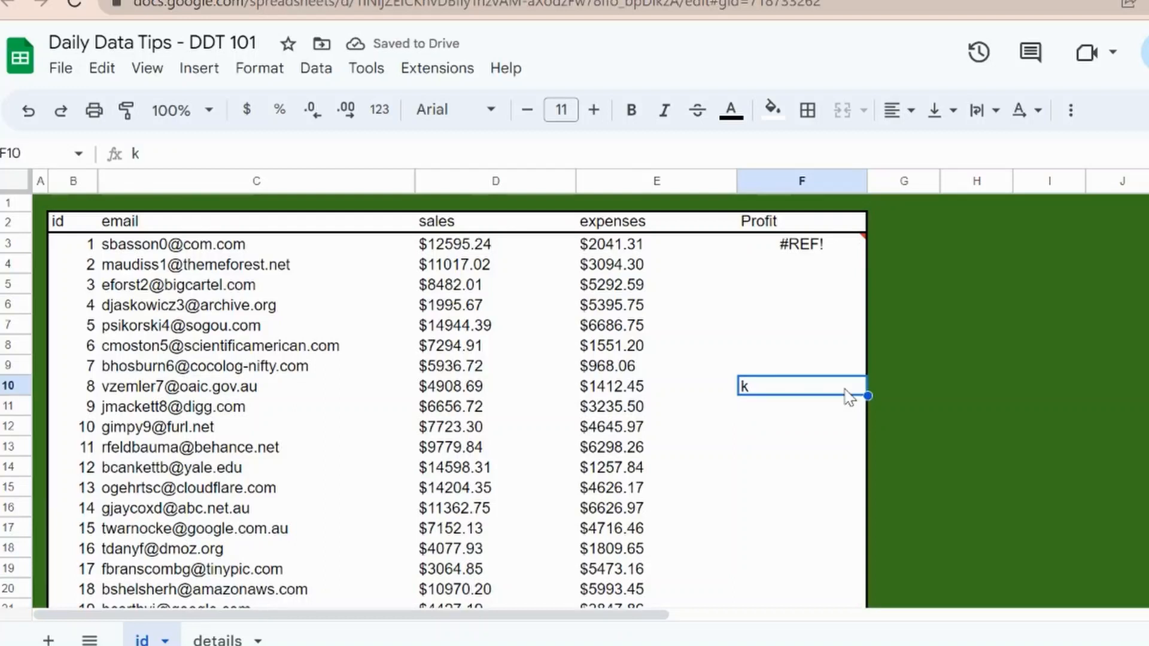
key("Delete")
Step: Examine the contents of individual Profit cells below F3 that the array formula fills
key("Up")
key("Up")
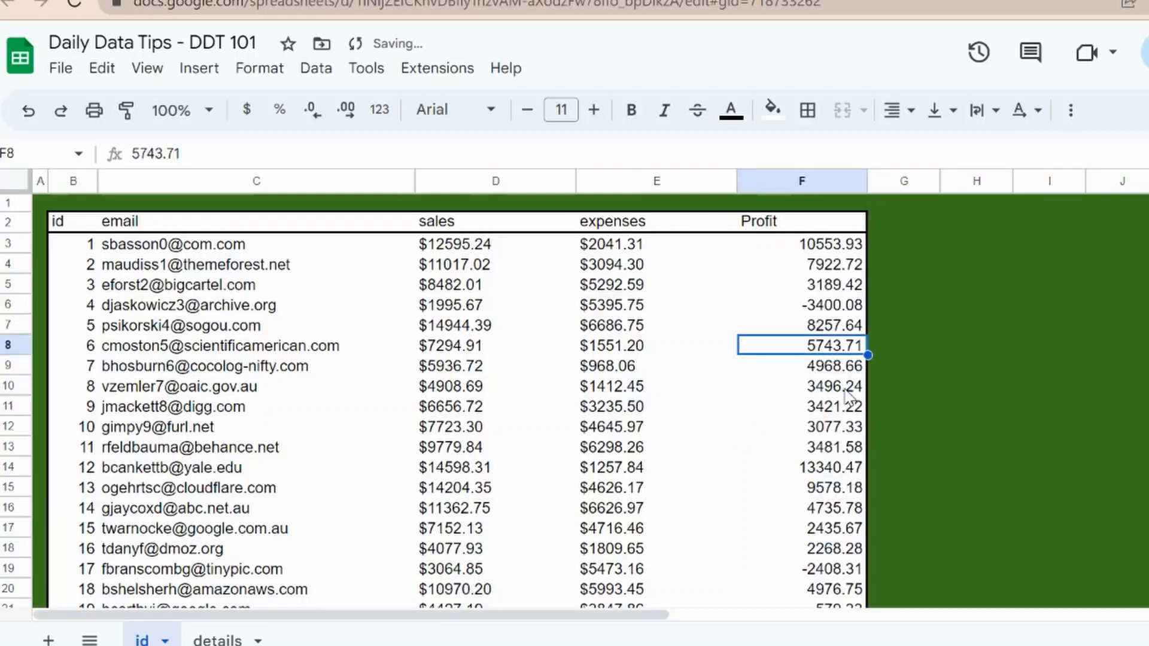
key("Down")
key("Down")
key("Down")
key("Down")
key("Down")
key("Down")
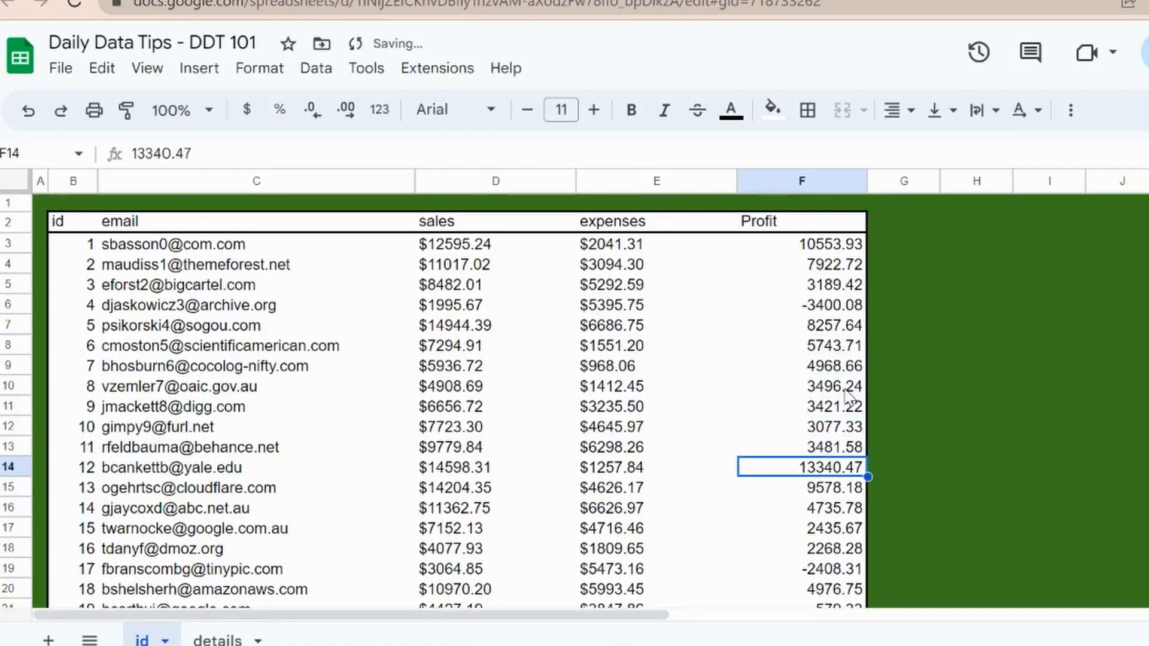
key("Down")
key("Down")
Step: Delete the array formula in F3 under Profit and undo the deletion
key("Up")
key("Up")
key("Up")
key("Up")
key("Up")
key("Up")
key("Up")
key("Up")
key("Up")
key("Up")
key("Up")
key("Up")
key("Up")
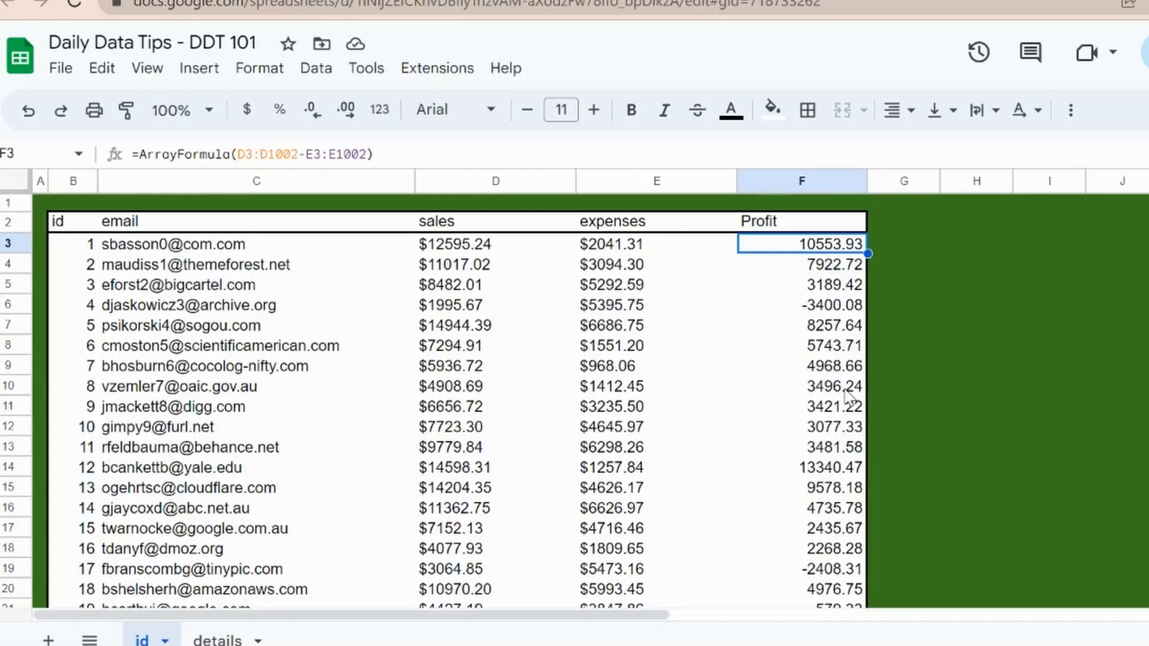
key("Delete")
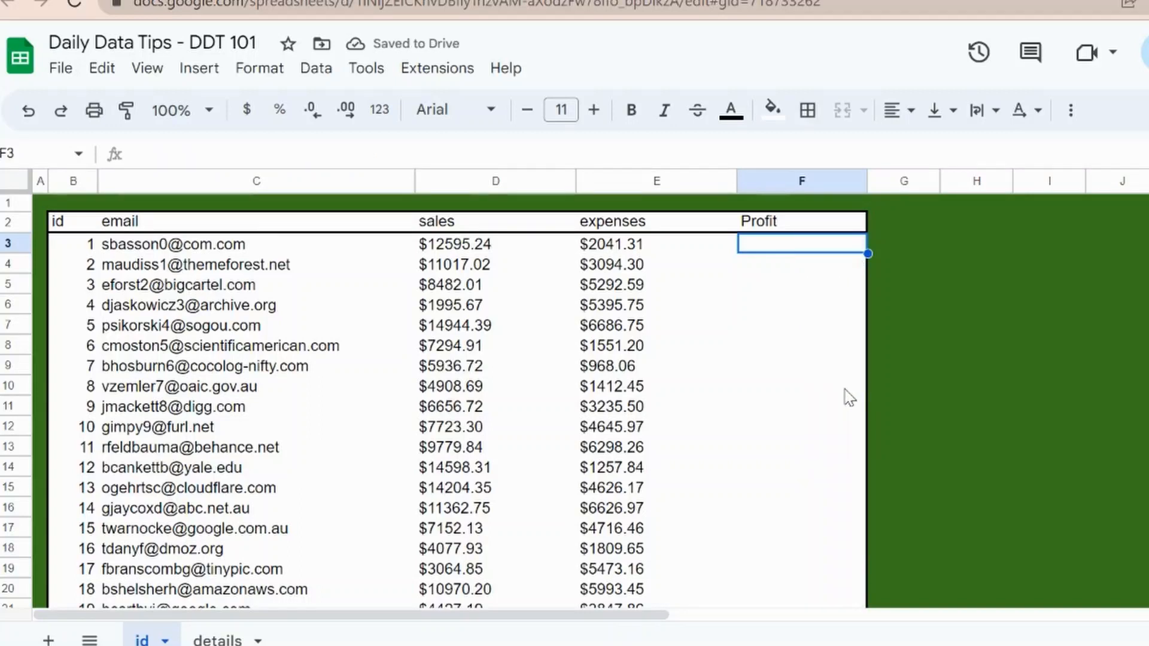
key("ctrl+z")
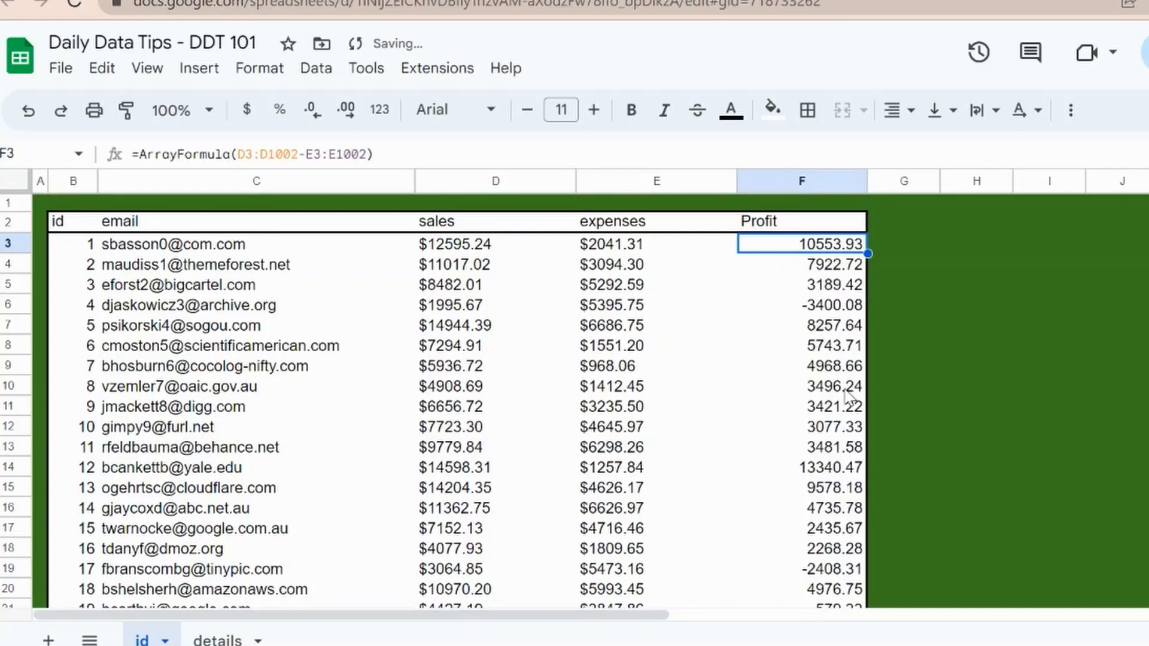